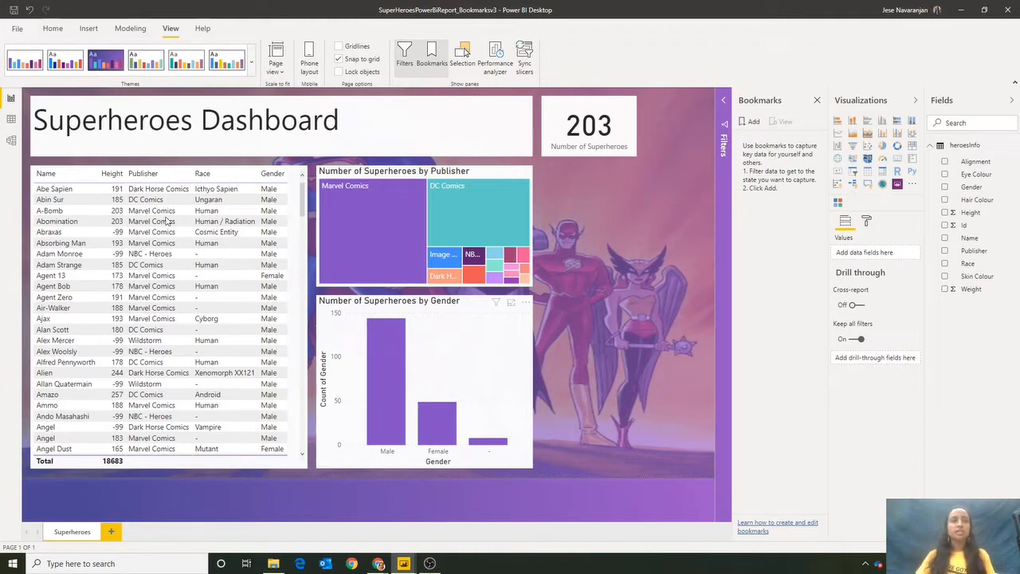
# - Examine the heroesInfo table's data, including its Publisher column, and return to the report
pyautogui.click(11, 120)
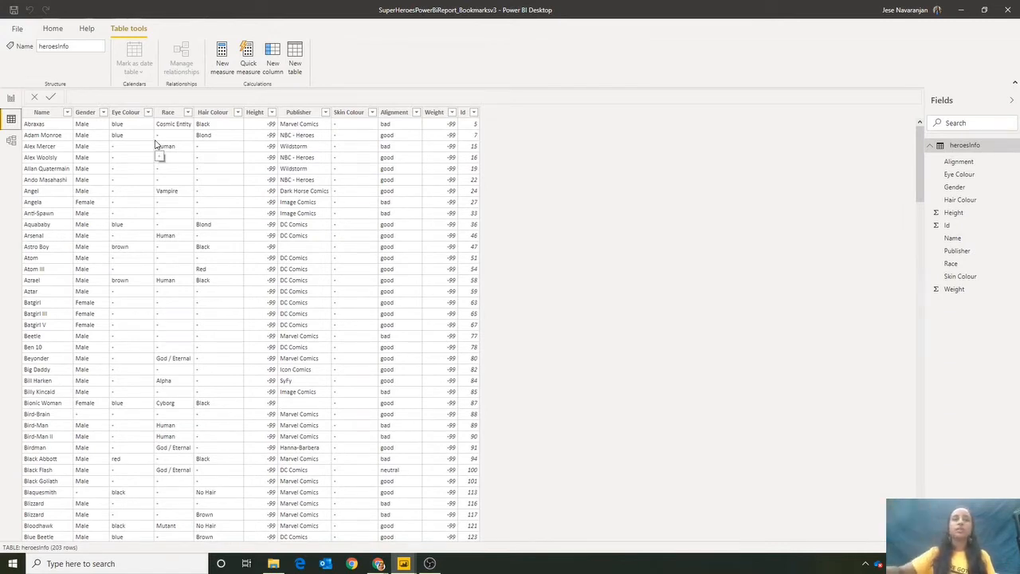
pyautogui.click(299, 235)
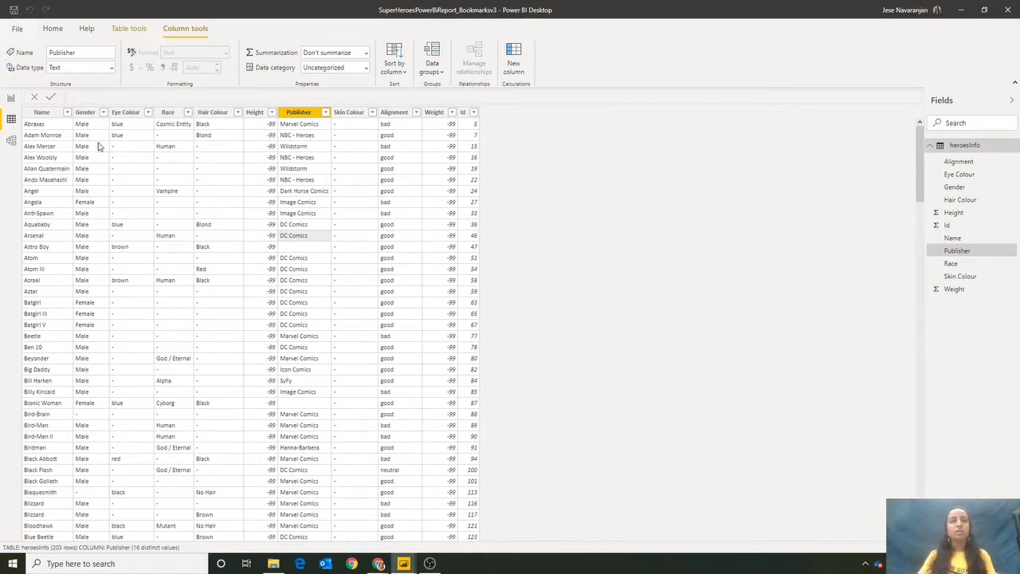
pyautogui.click(12, 98)
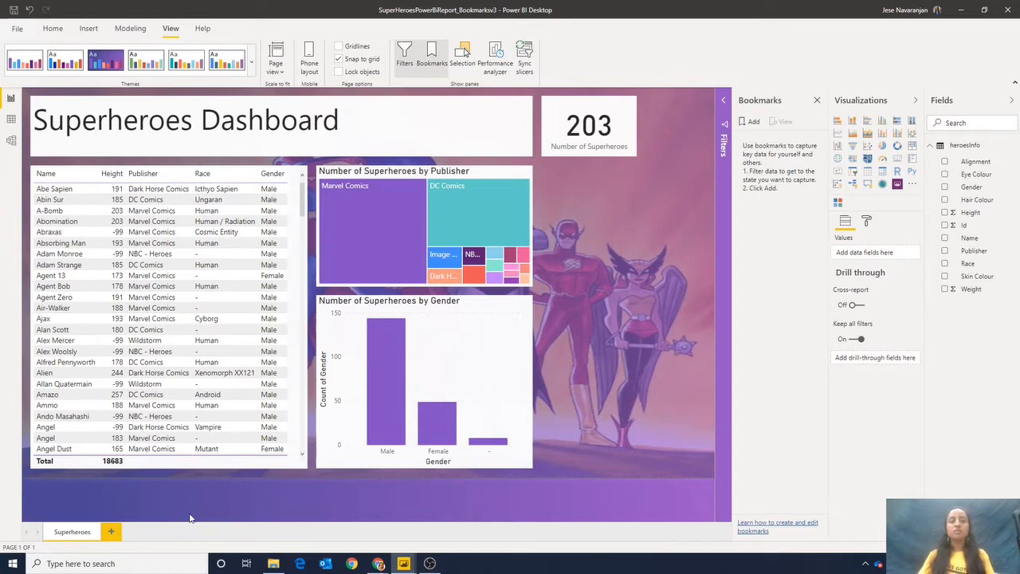
# - Add a new report page named Landing Page and place it before the Superheroes page
pyautogui.click(110, 531)
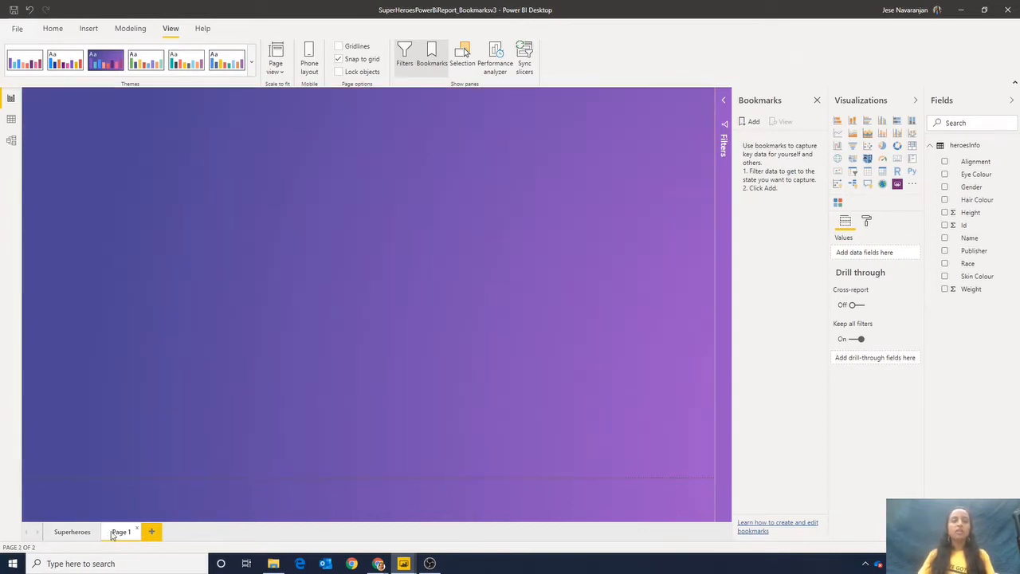
pyautogui.doubleClick(114, 531)
pyautogui.write('Land')
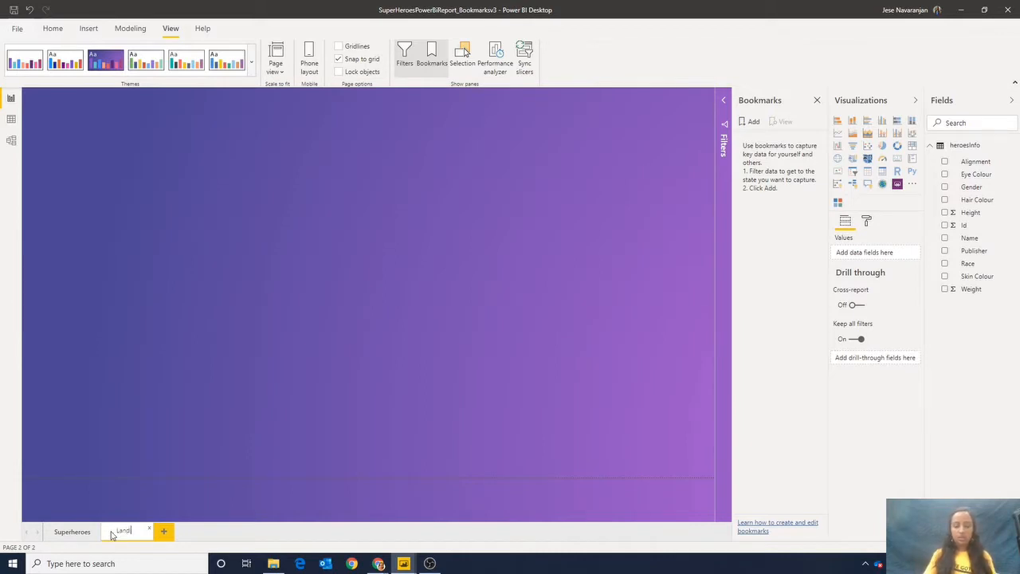
pyautogui.write('ing Page')
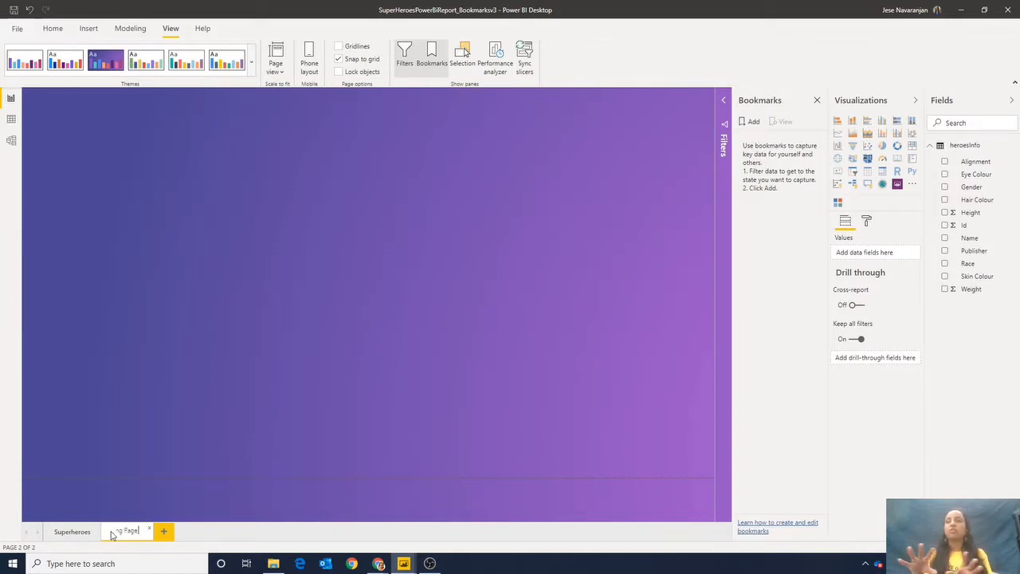
pyautogui.press('Return')
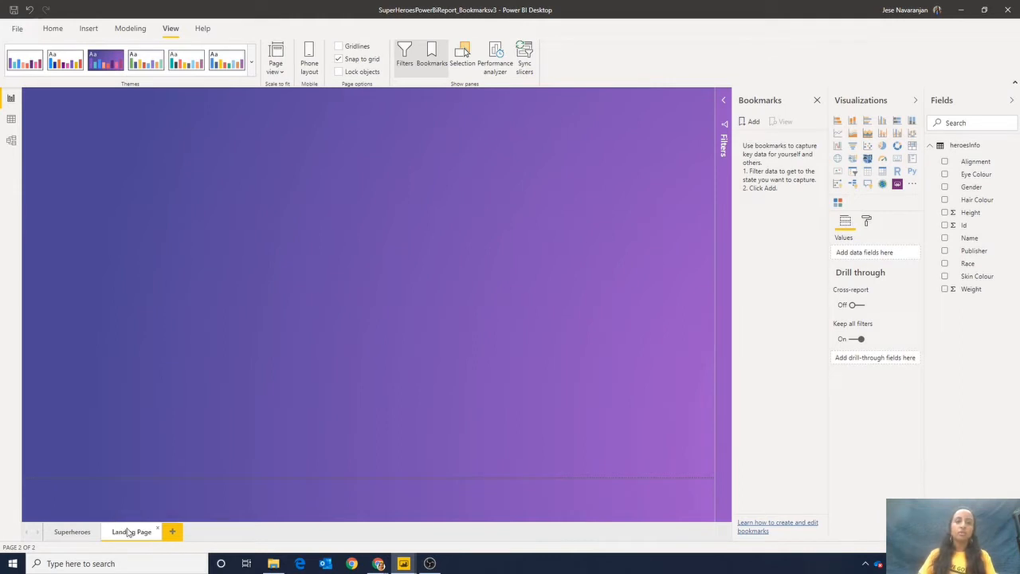
pyautogui.moveTo(127, 532); pyautogui.dragTo(77, 535)
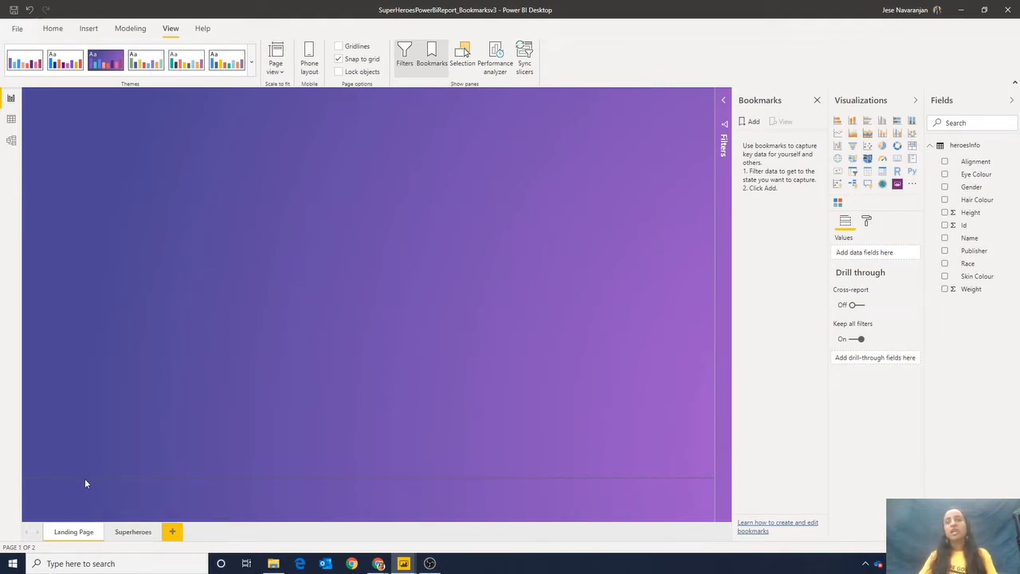
# - Copy the Superheroes Dashboard title text box from the Superheroes page onto the Landing Page
pyautogui.click(134, 532)
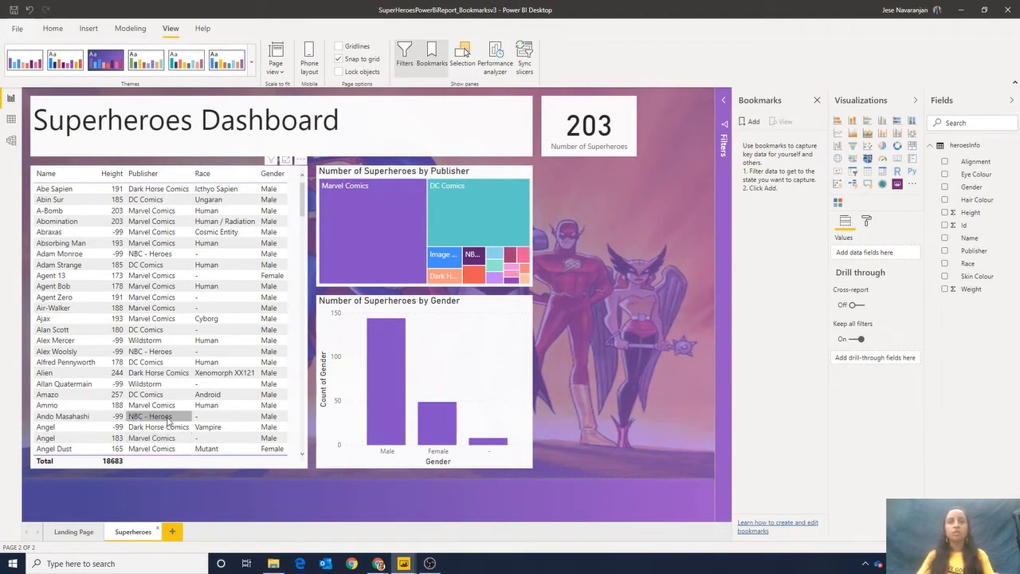
pyautogui.click(343, 105)
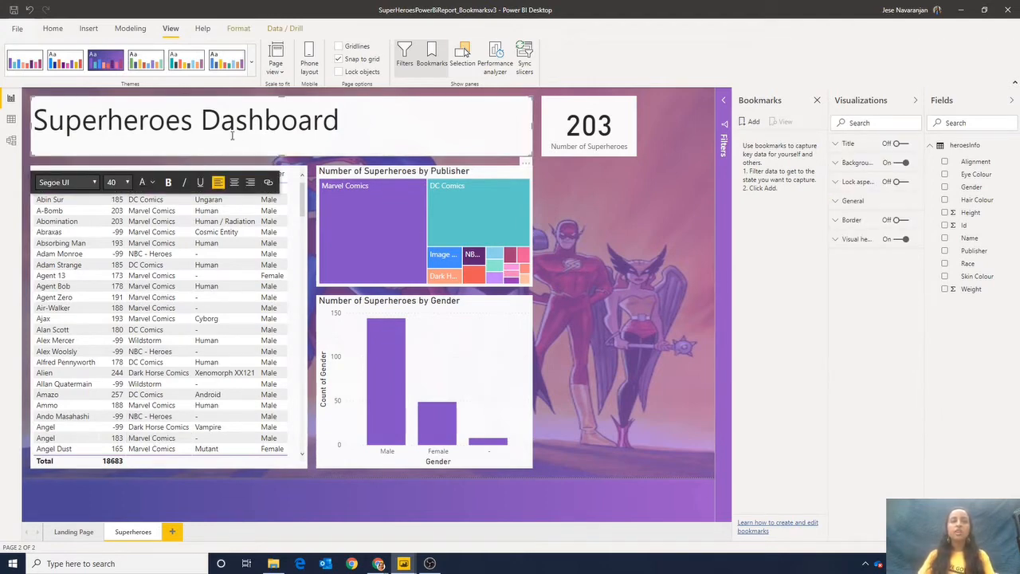
pyautogui.click(53, 31)
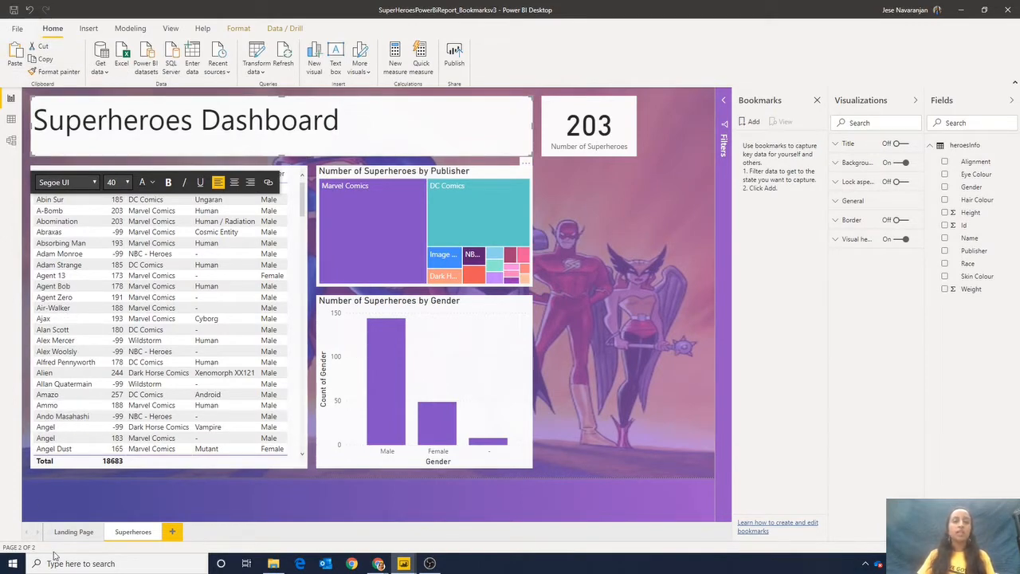
pyautogui.click(72, 531)
pyautogui.hotkey('ctrl', 'v')
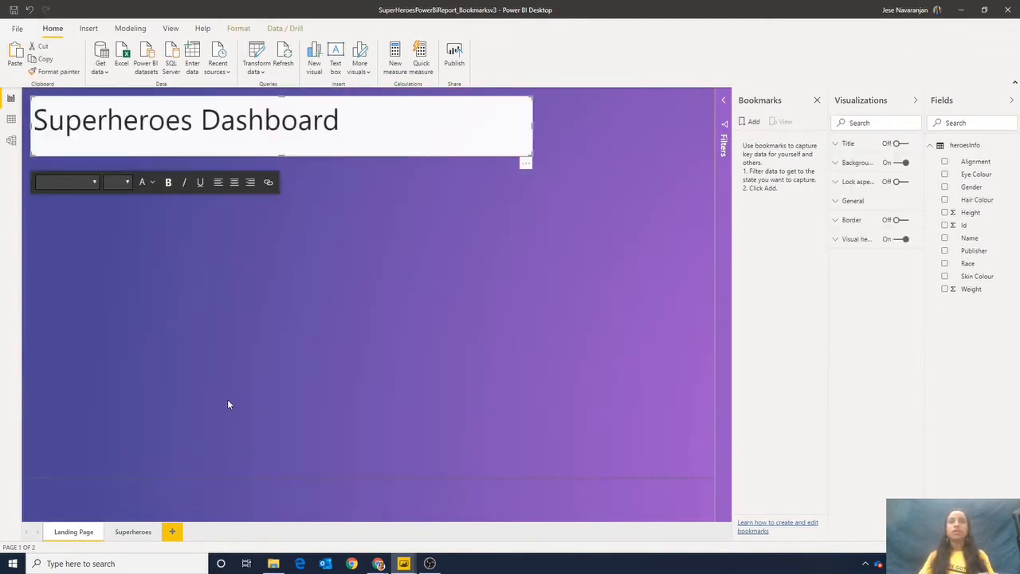
pyautogui.click(215, 409)
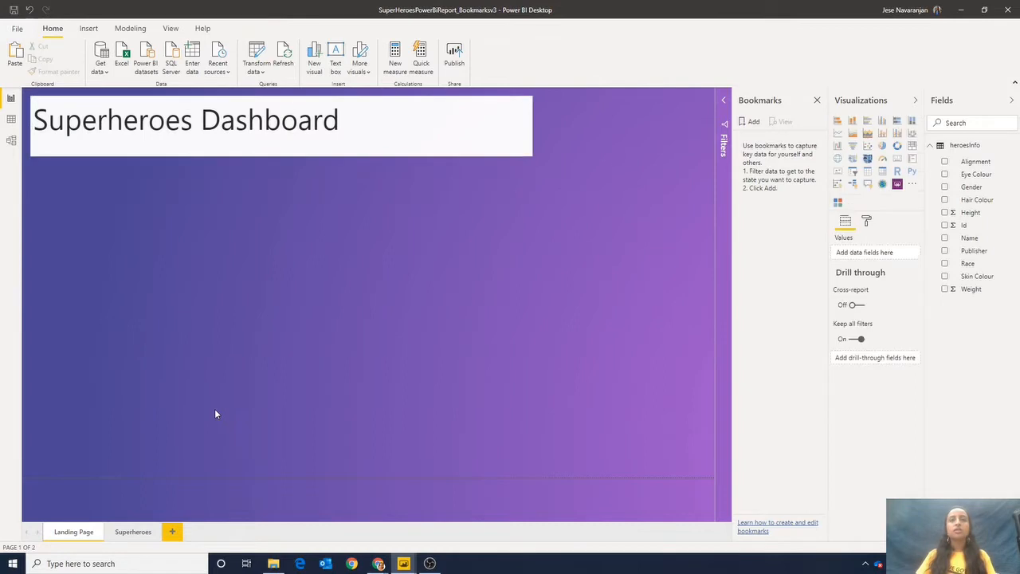
# - Insert a blank button on the Landing Page, enlarge it and place it centrally below the title
pyautogui.click(89, 28)
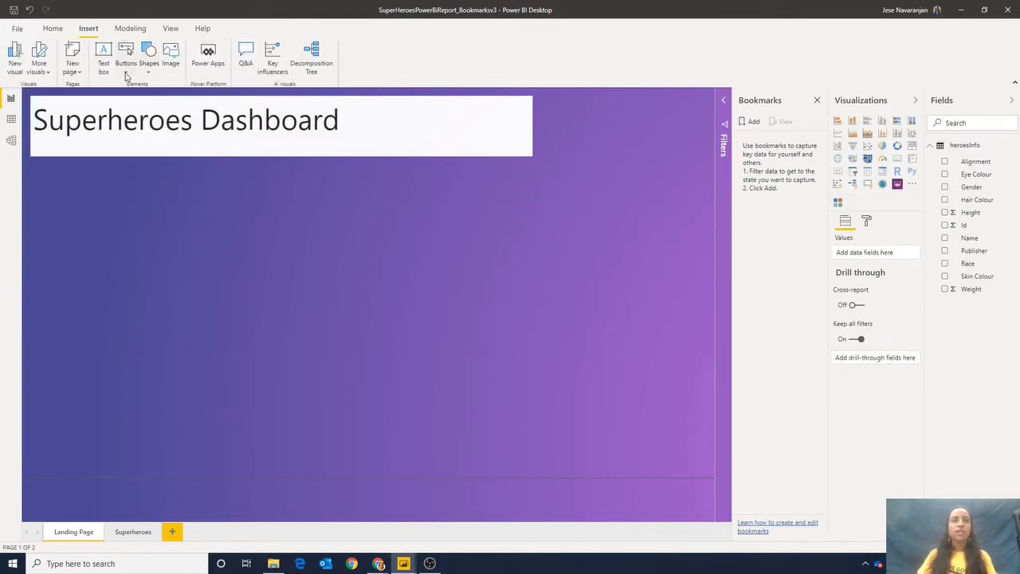
pyautogui.click(127, 71)
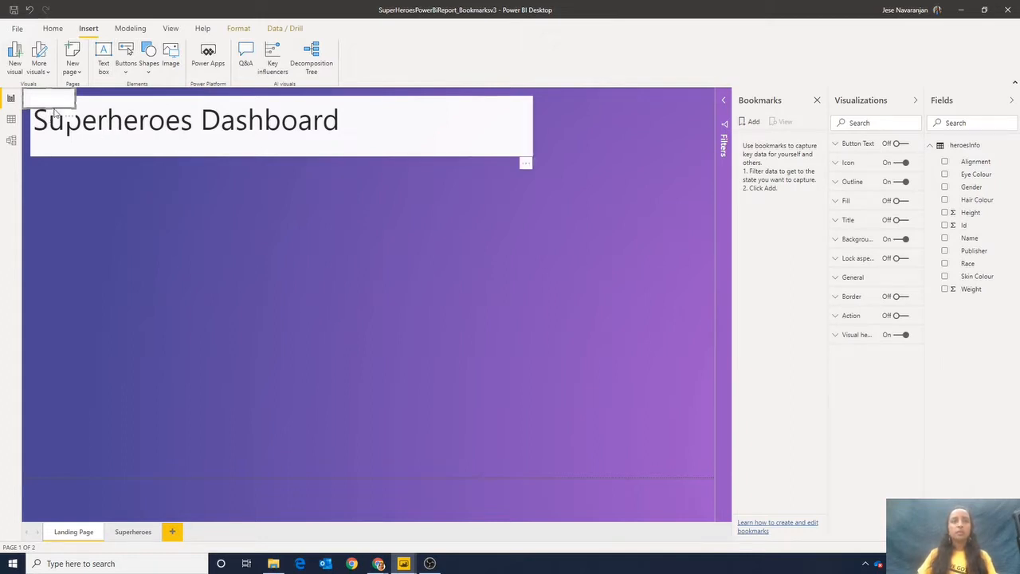
pyautogui.moveTo(59, 100); pyautogui.dragTo(420, 262)
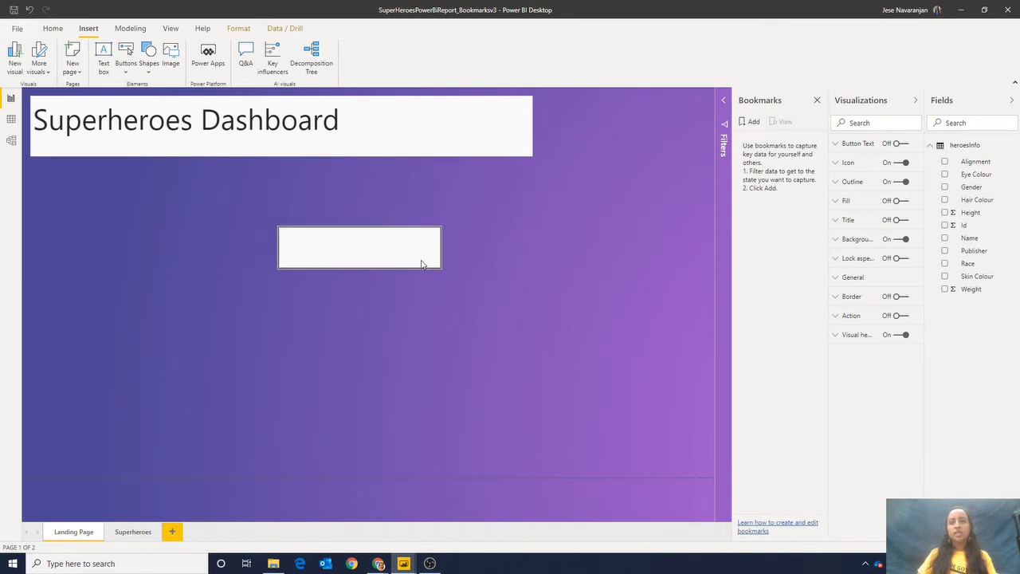
# - Turn on the blank button's action and set its type to Page navigation
pyautogui.click(899, 316)
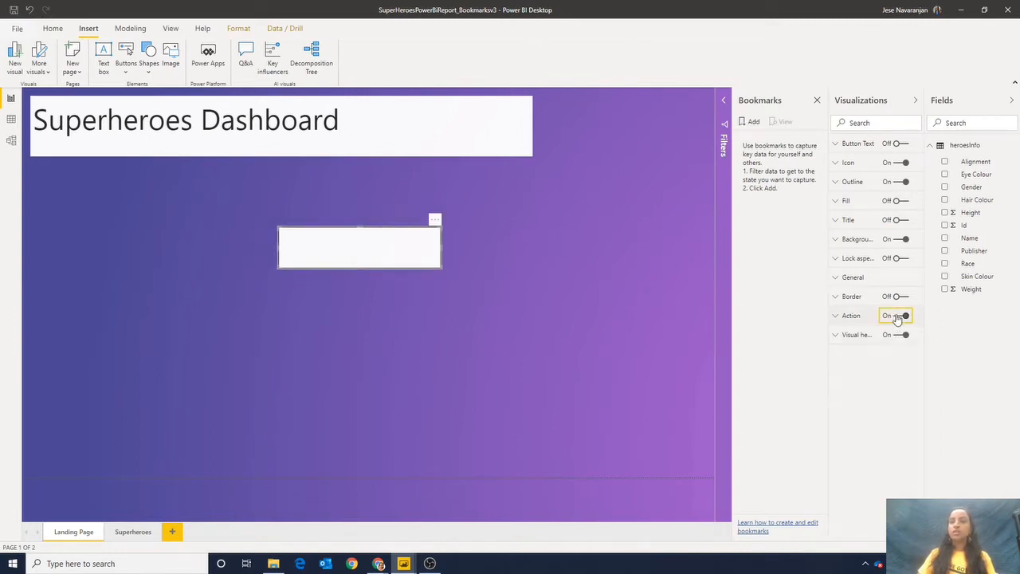
pyautogui.click(859, 319)
pyautogui.click(872, 351)
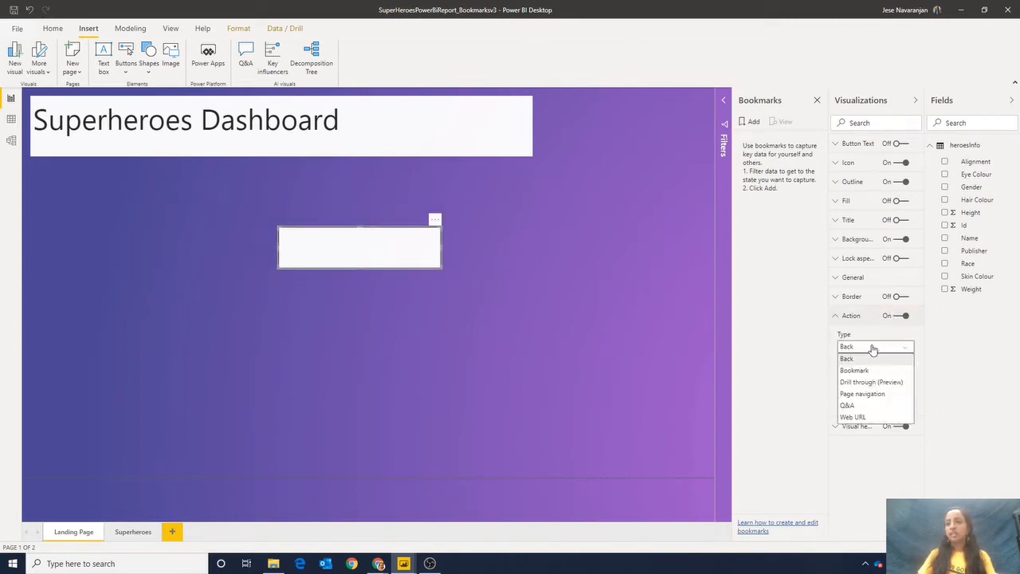
pyautogui.click(868, 396)
# - Set the button's action tooltip to "Click on this button to go through to report"
pyautogui.click(867, 409)
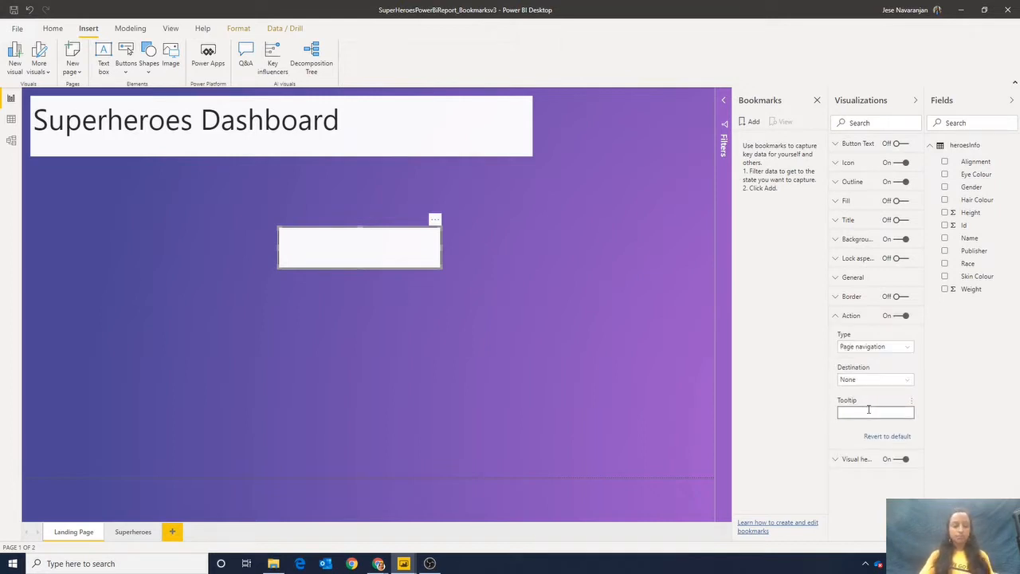
pyautogui.write('Cli')
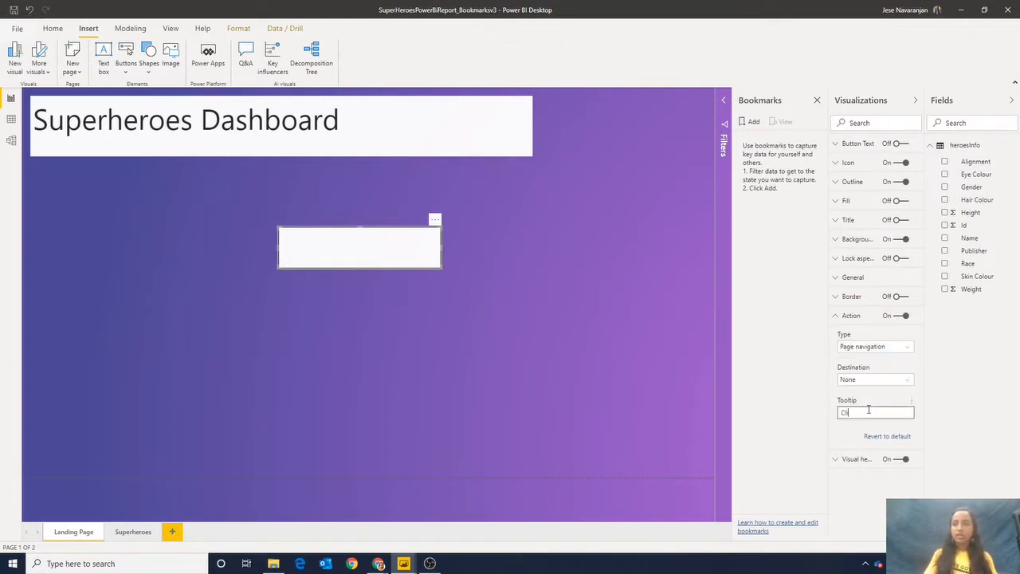
pyautogui.write('ck ton this but')
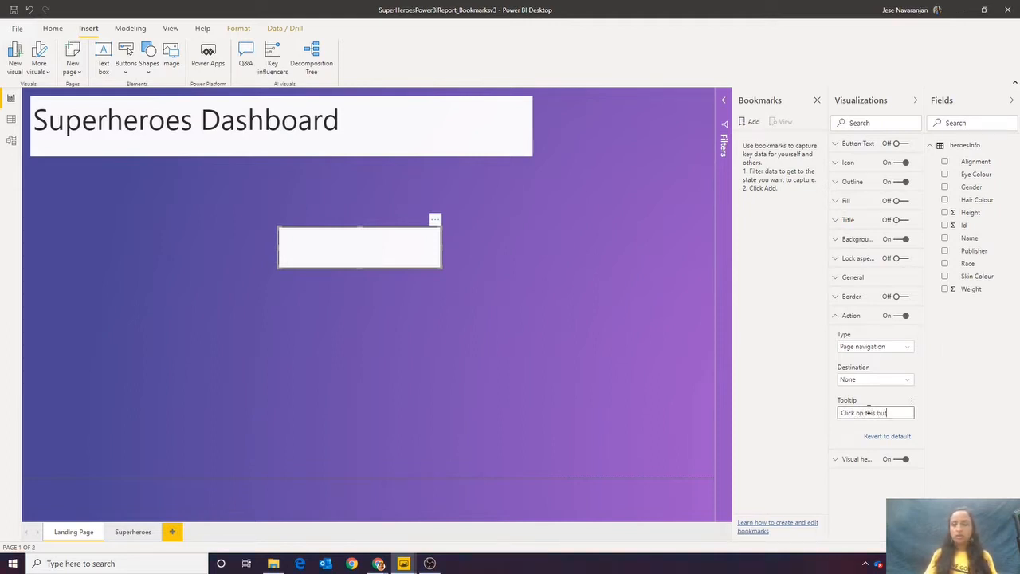
pyautogui.write('ton to go')
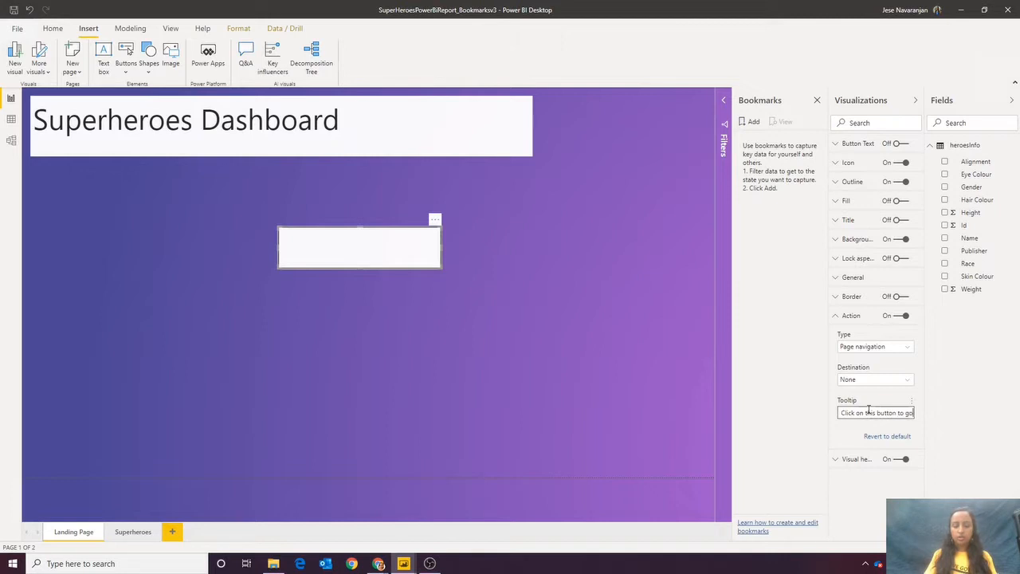
pyautogui.write(' through to report')
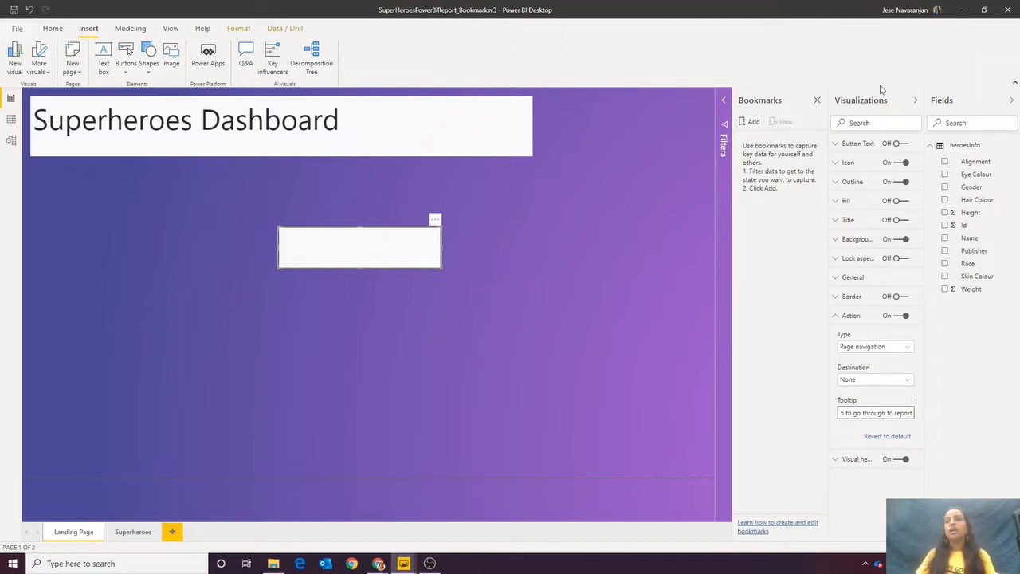
pyautogui.press('Return')
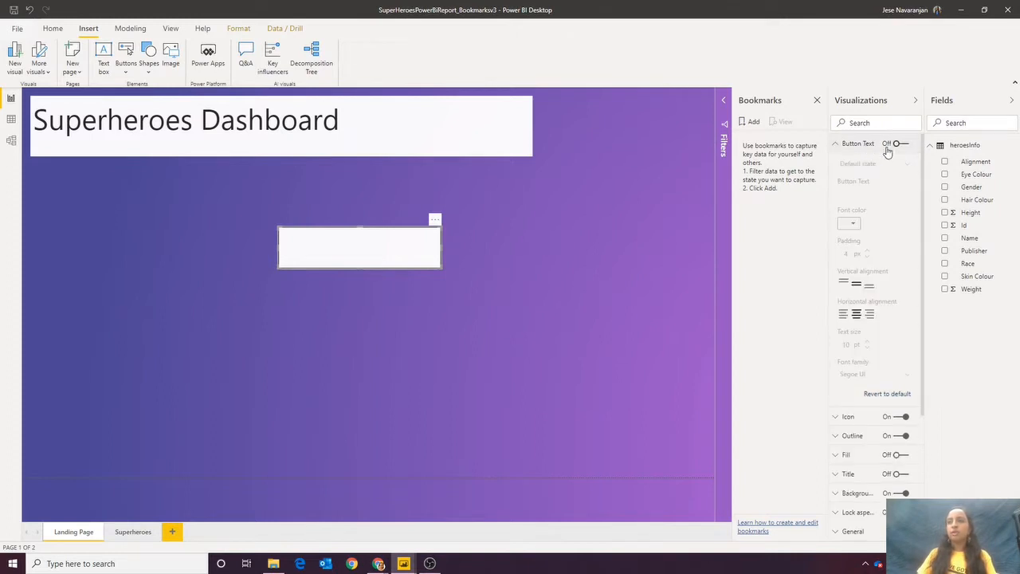
# - Turn on the button's text and set it to "Go to report"
pyautogui.click(901, 144)
pyautogui.click(862, 145)
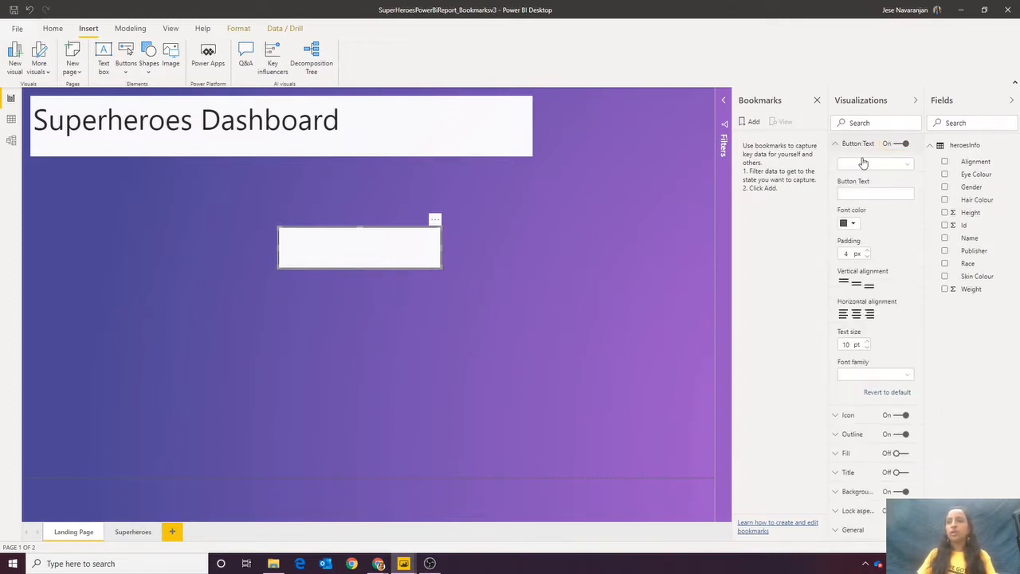
pyautogui.click(863, 195)
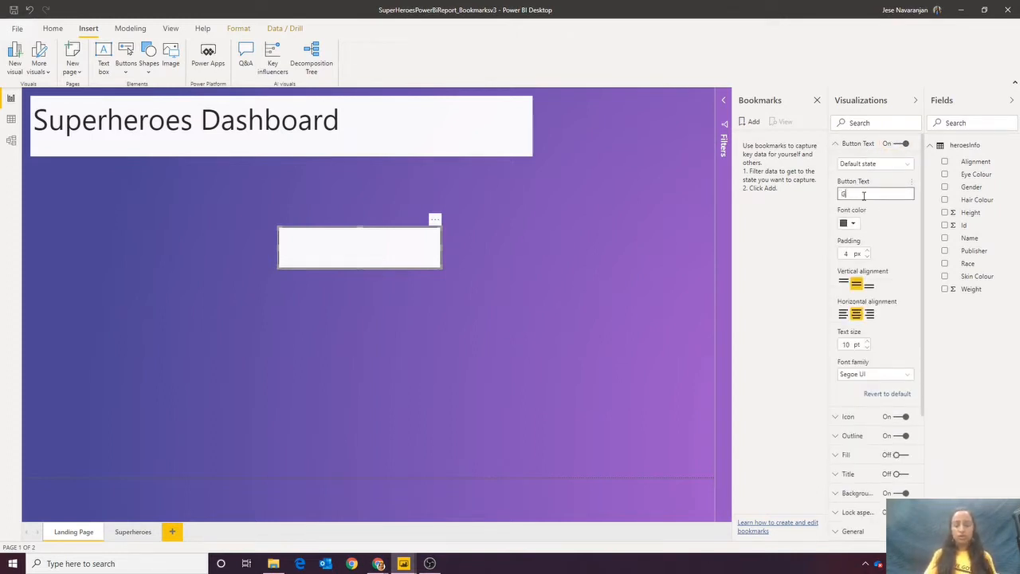
pyautogui.write('Go to report')
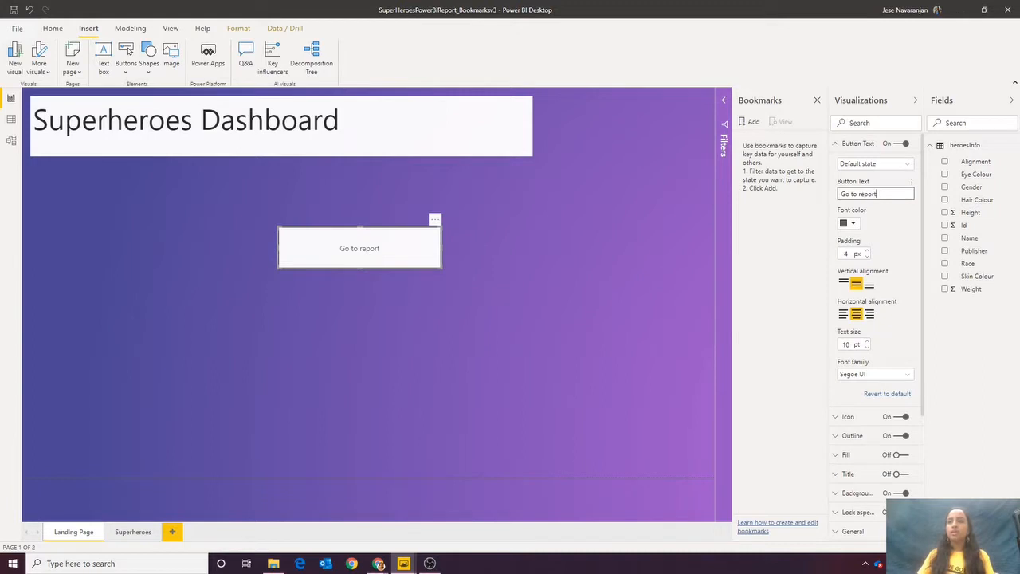
# - Set the button text's size to 13 pt and its font color to black
pyautogui.click(866, 341)
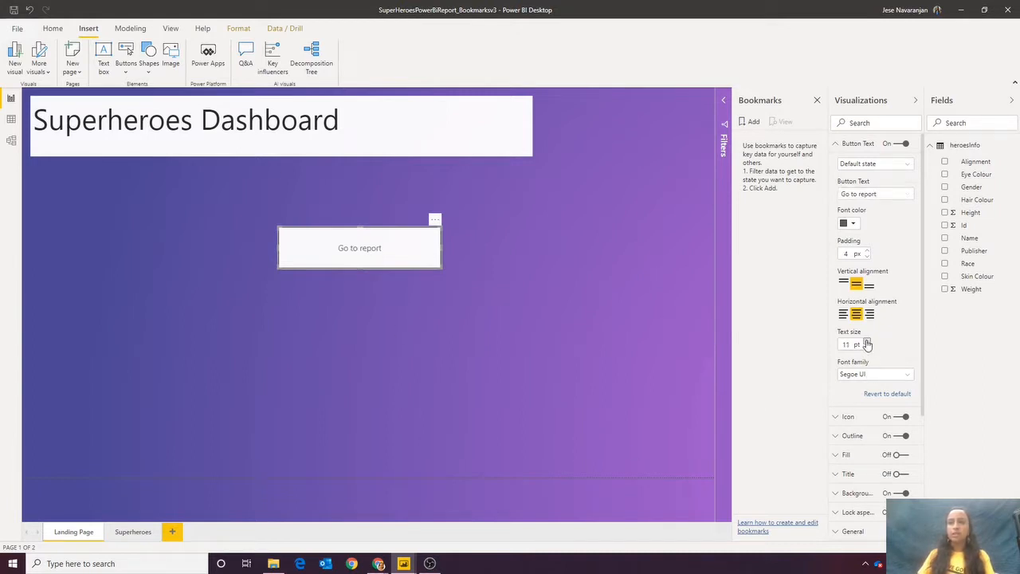
pyautogui.doubleClick(867, 341)
pyautogui.click(655, 341)
pyautogui.click(377, 267)
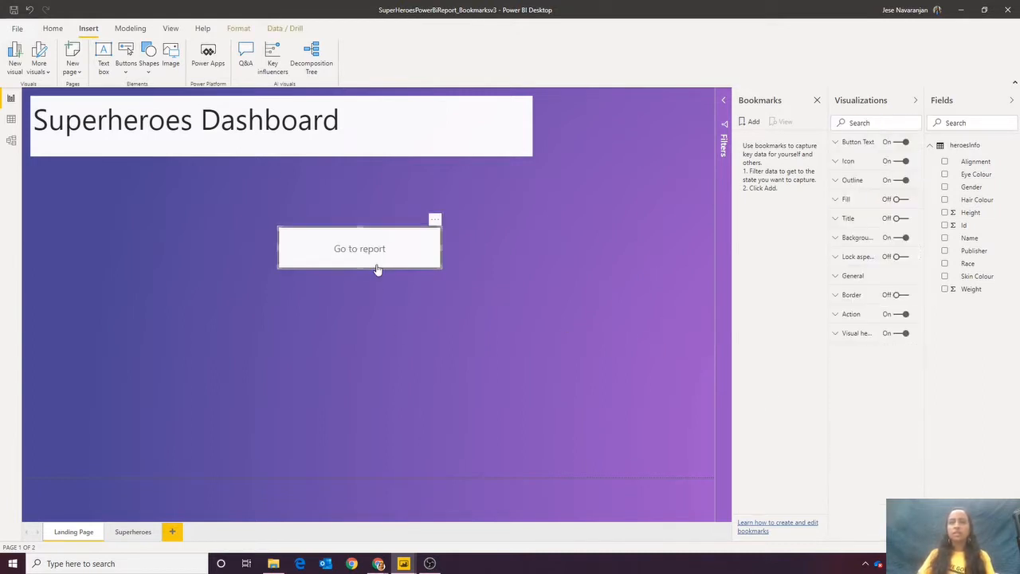
pyautogui.click(854, 146)
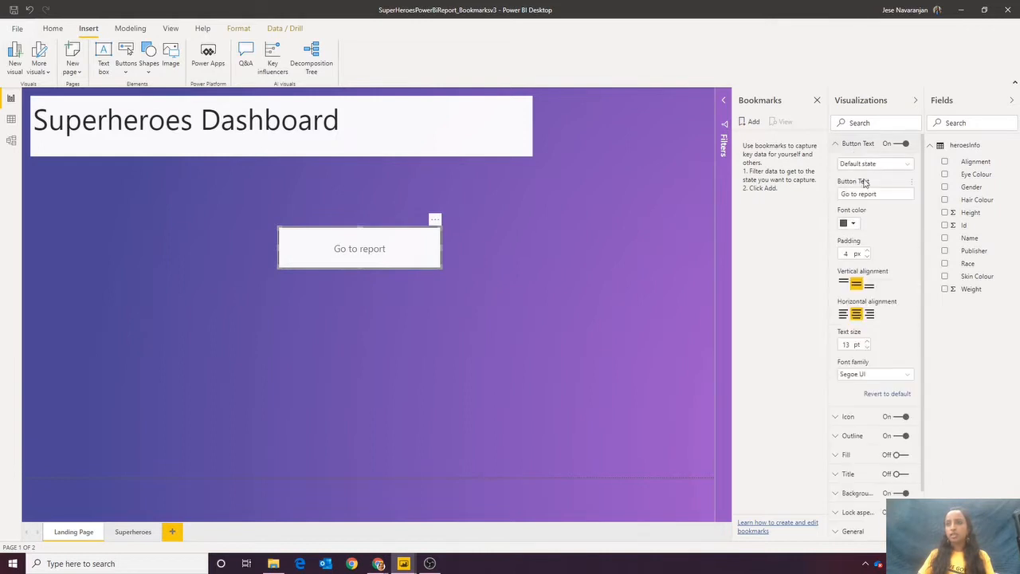
pyautogui.click(850, 226)
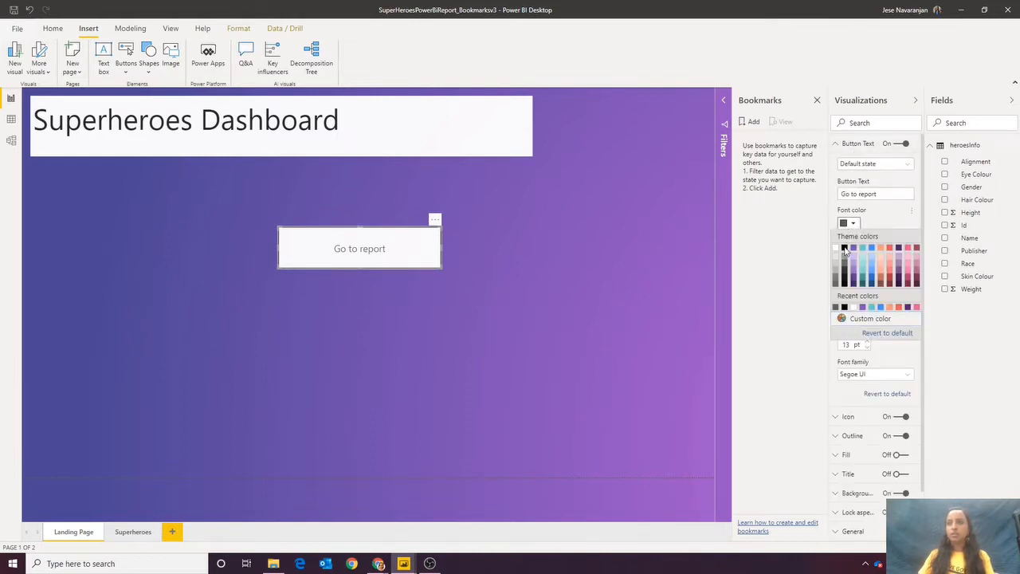
pyautogui.click(844, 250)
pyautogui.click(256, 424)
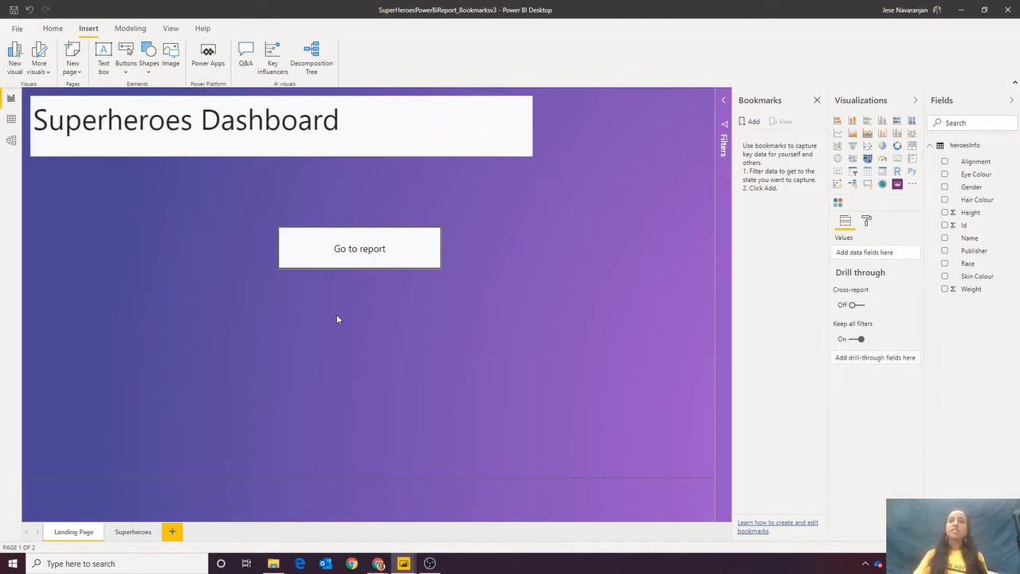
# - Set the page navigation destination of the "Go to report" button to Superheroes
pyautogui.click(370, 257)
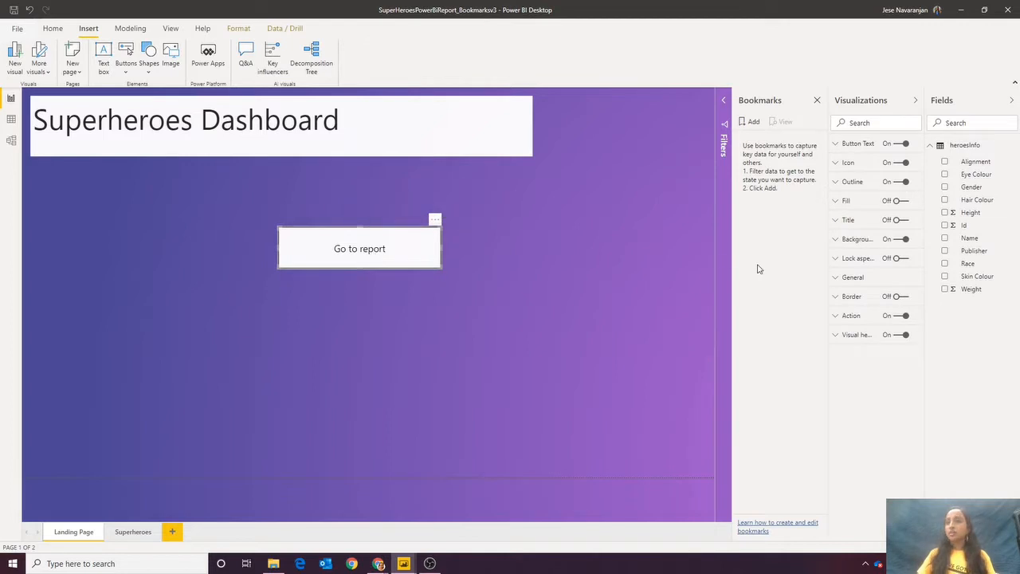
pyautogui.click(864, 318)
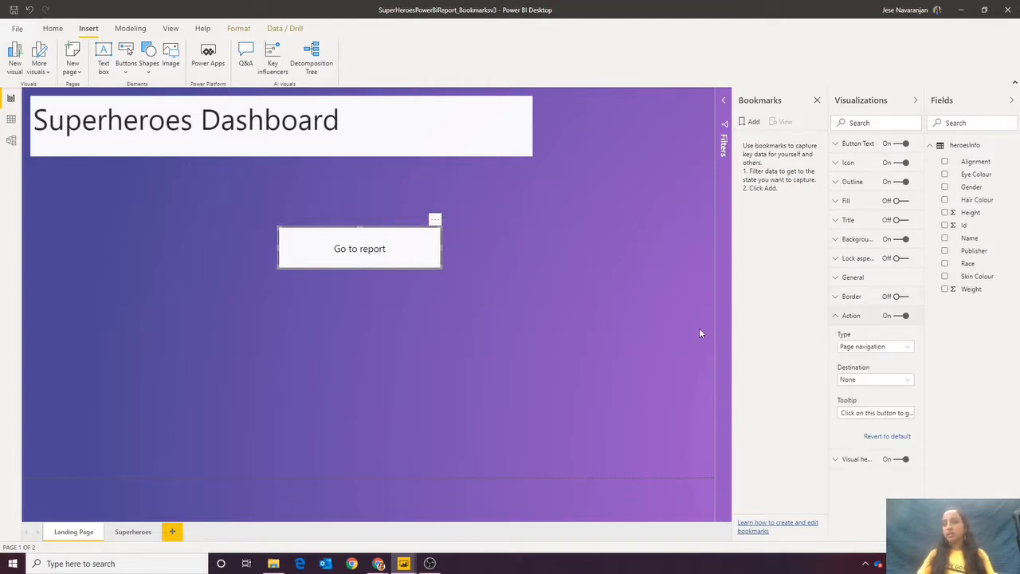
pyautogui.click(848, 380)
pyautogui.click(856, 404)
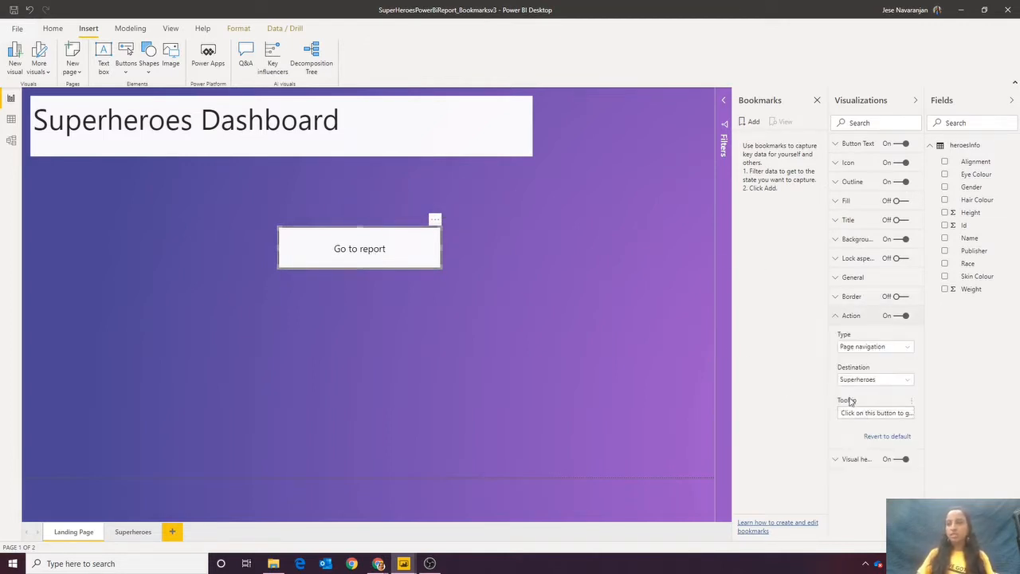
# - Test the "Go to report" button's navigation, and return to the Landing Page
pyautogui.click(579, 380)
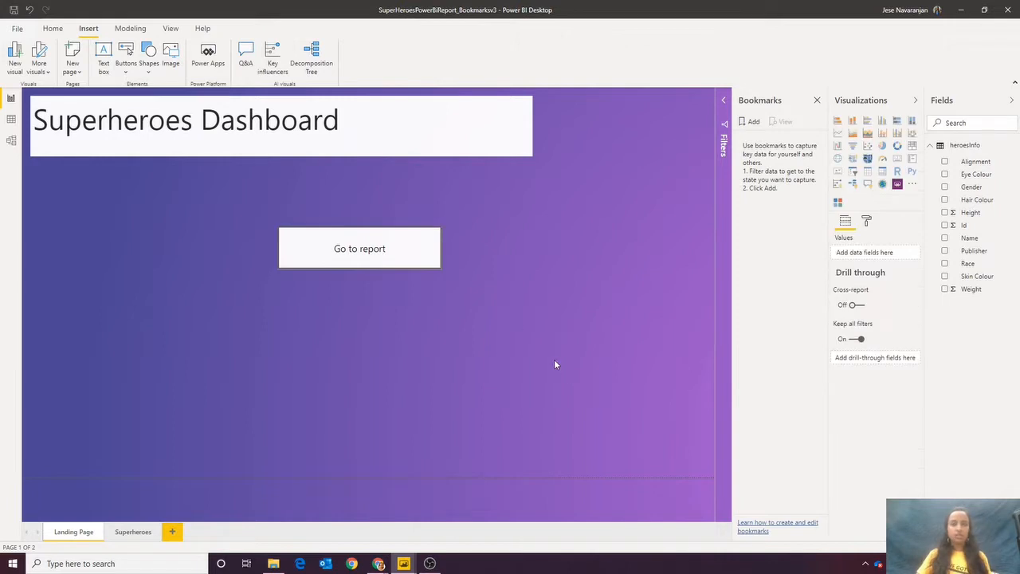
pyautogui.keyDown('ctrl'); pyautogui.click(393, 255); pyautogui.keyUp('ctrl')
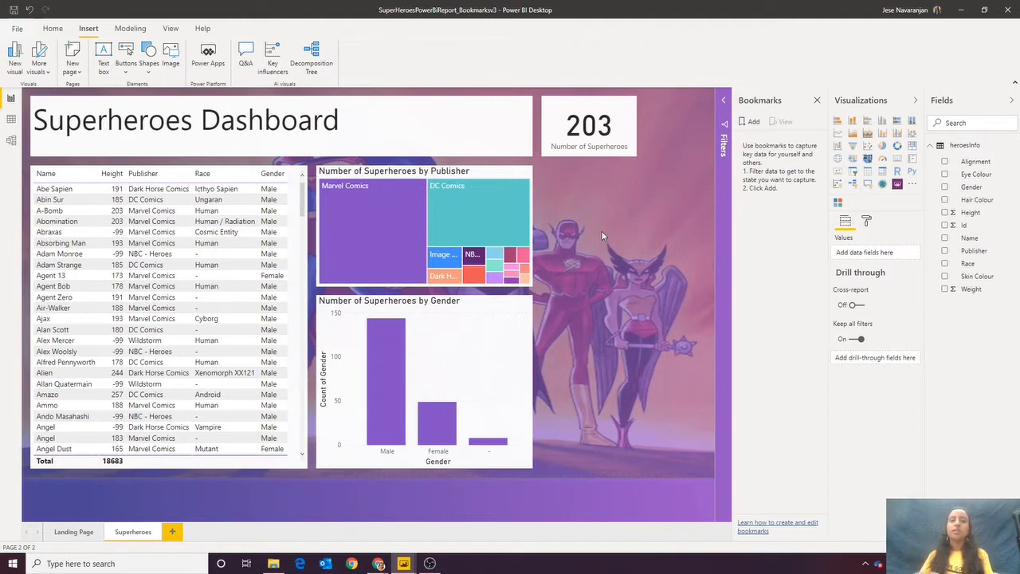
pyautogui.click(73, 532)
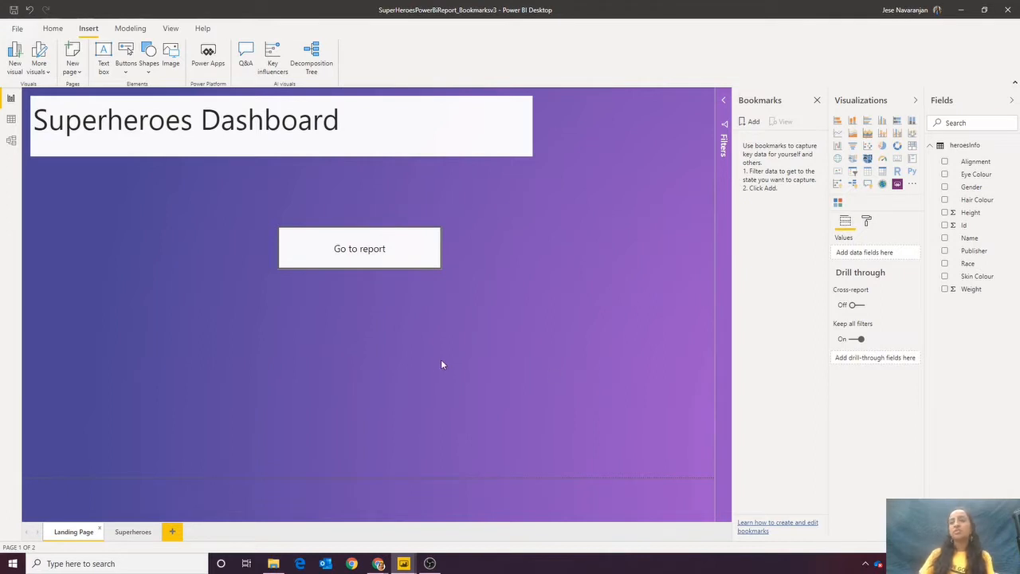
# - Insert the home picture on the Superheroes page and shrink it to a small icon beside the Number of Superheroes card
pyautogui.click(123, 530)
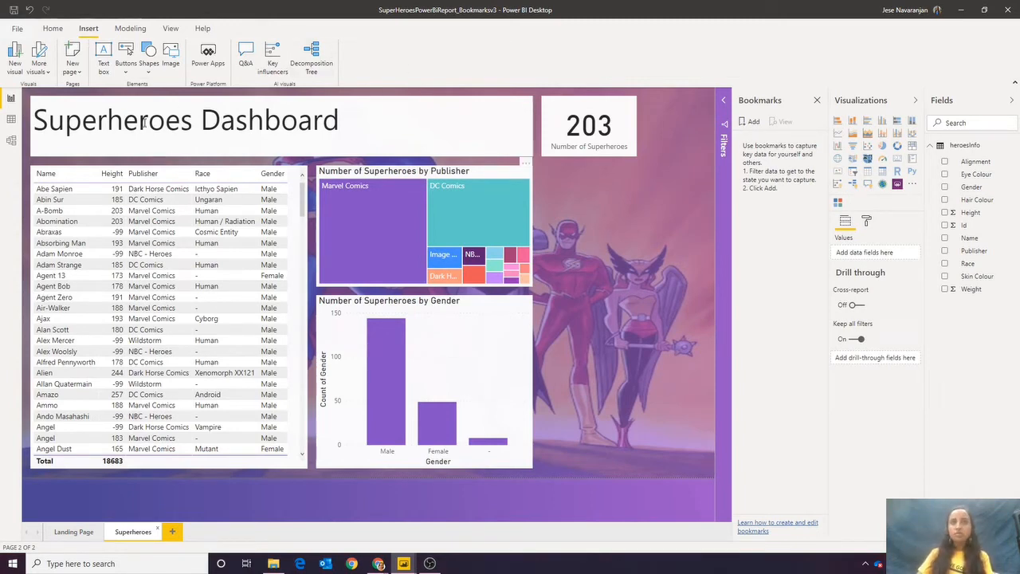
pyautogui.click(172, 61)
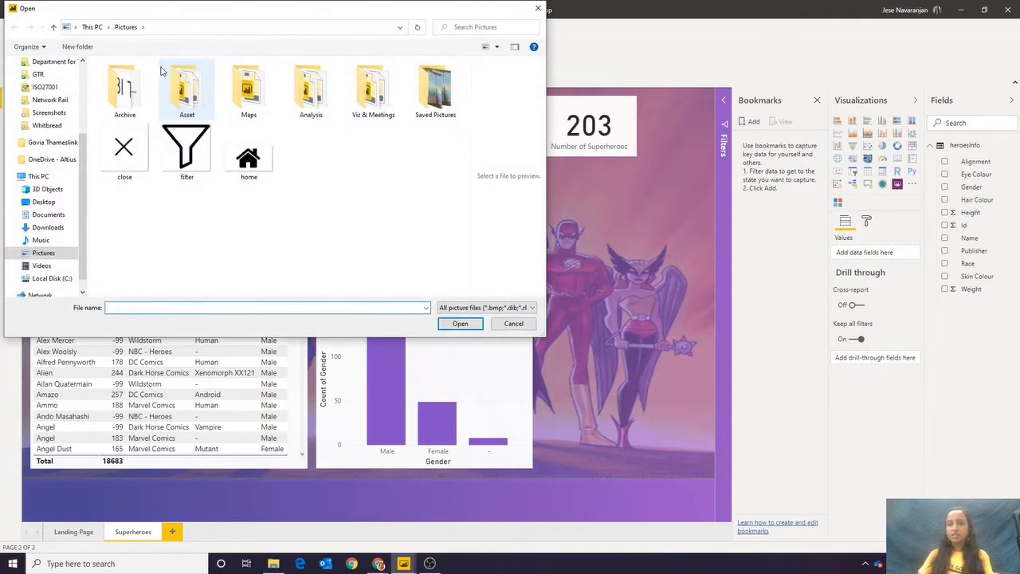
pyautogui.doubleClick(249, 159)
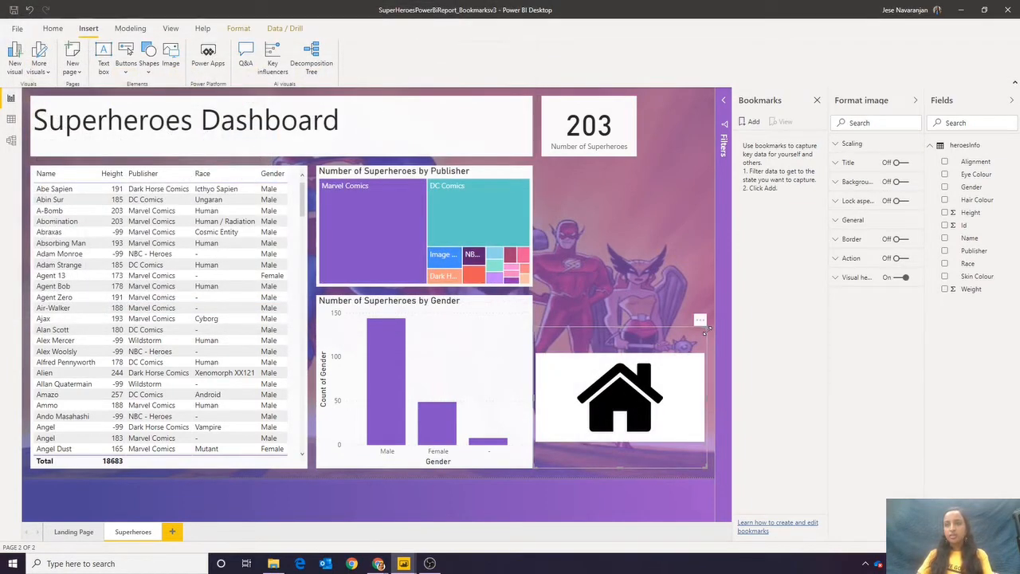
pyautogui.moveTo(705, 327); pyautogui.dragTo(710, 119)
pyautogui.click(681, 195)
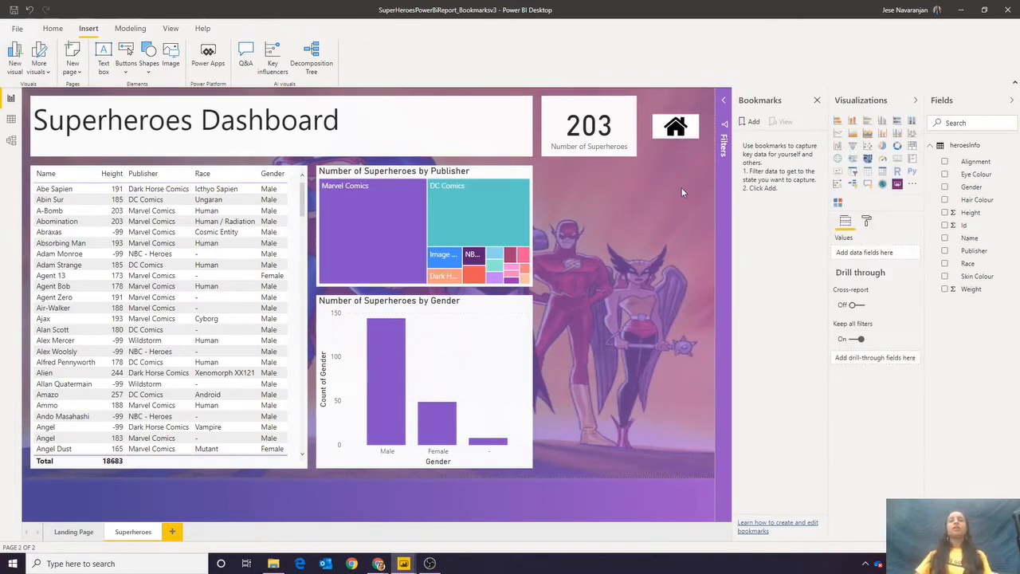
# - Turn on the action setting for the home image on the Superheroes page
pyautogui.click(676, 129)
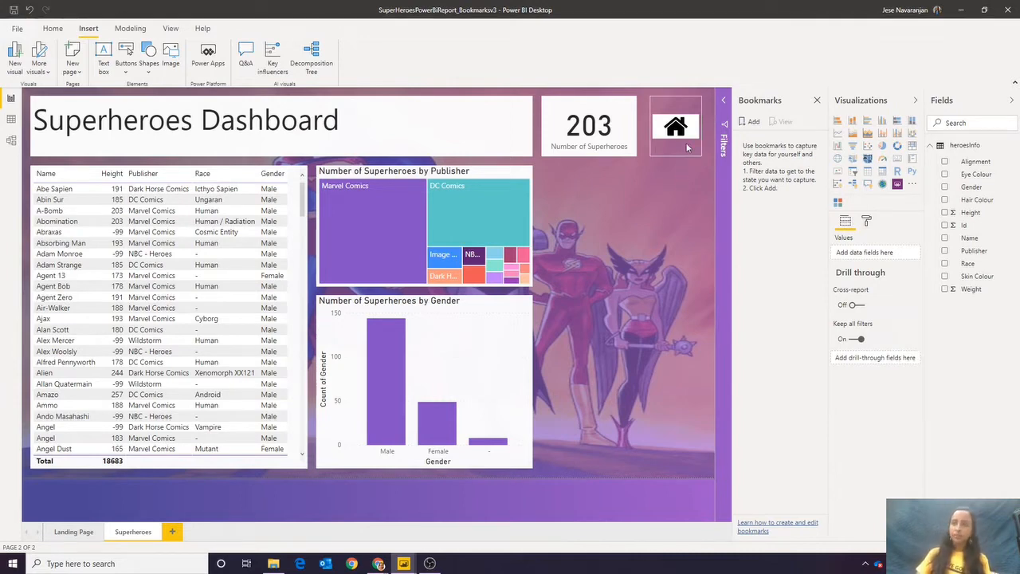
pyautogui.click(849, 259)
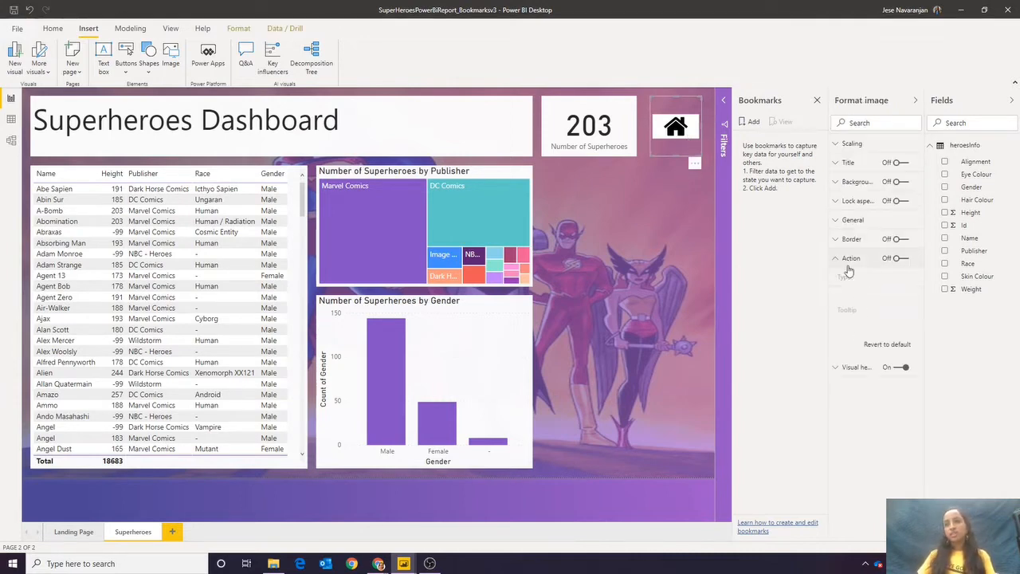
pyautogui.click(899, 258)
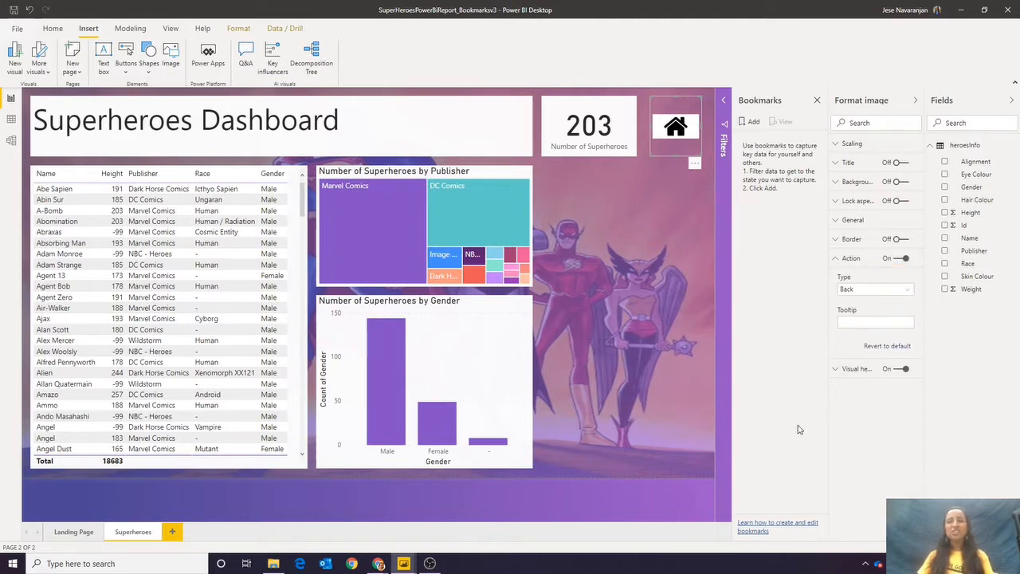
# - Add a bookmark of the Landing Page and name it "Landing Page"
pyautogui.click(73, 532)
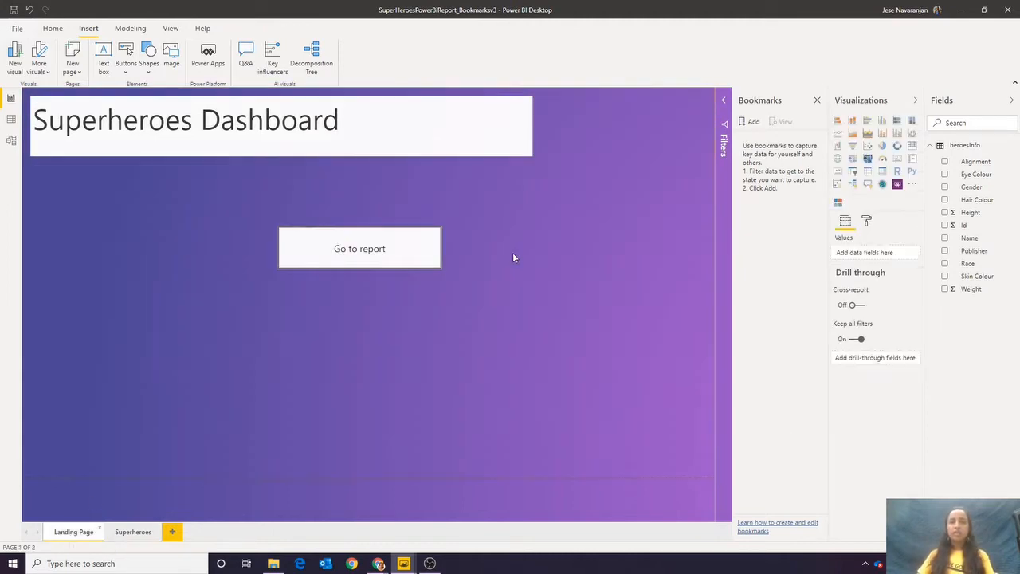
pyautogui.click(170, 29)
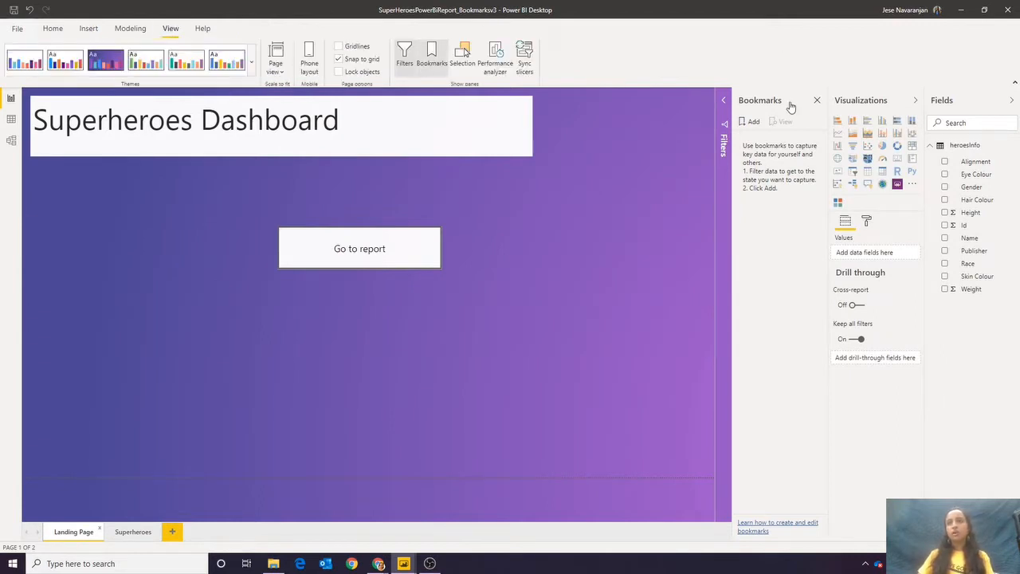
pyautogui.click(432, 59)
pyautogui.click(432, 60)
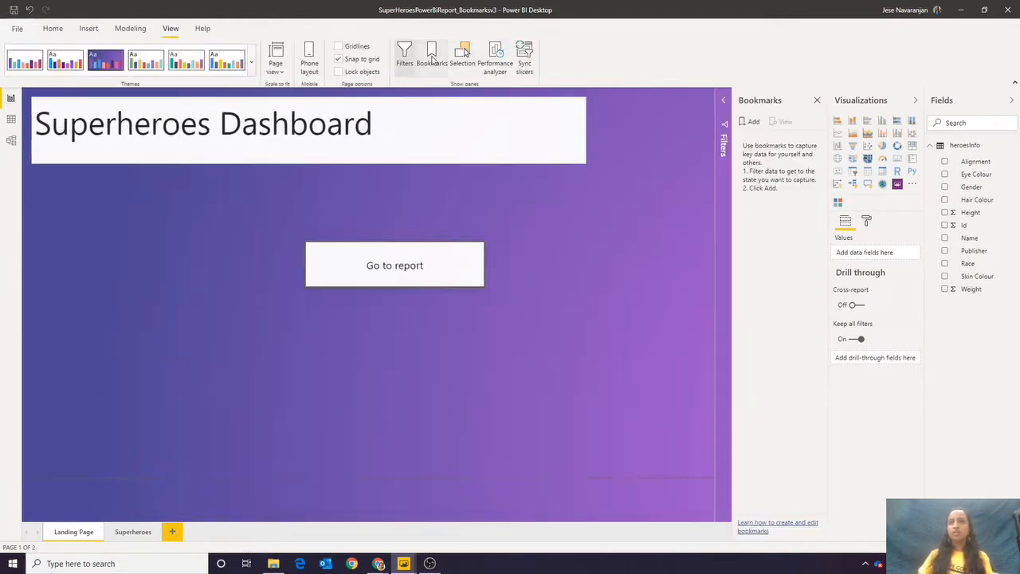
pyautogui.click(754, 122)
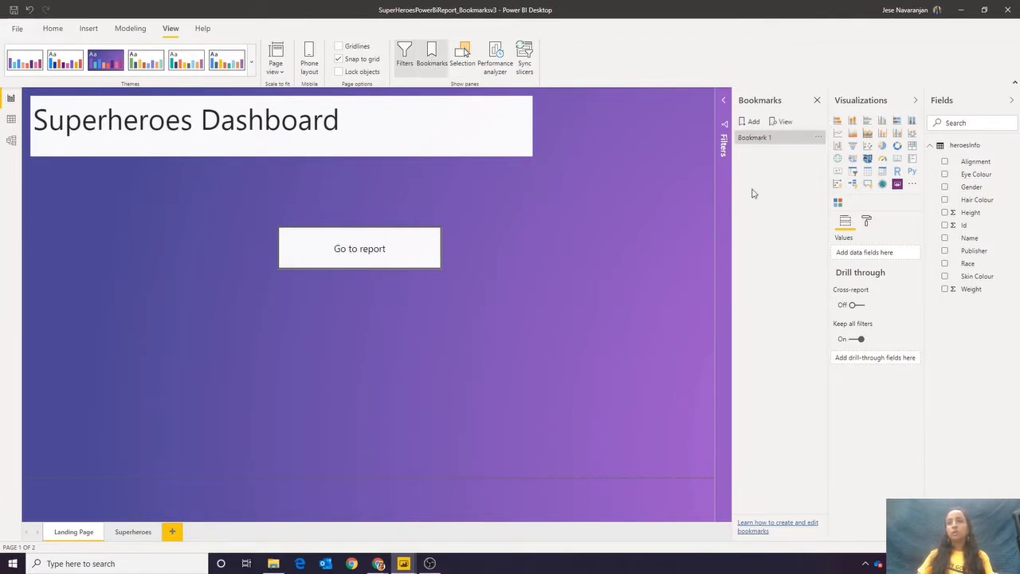
pyautogui.doubleClick(761, 136)
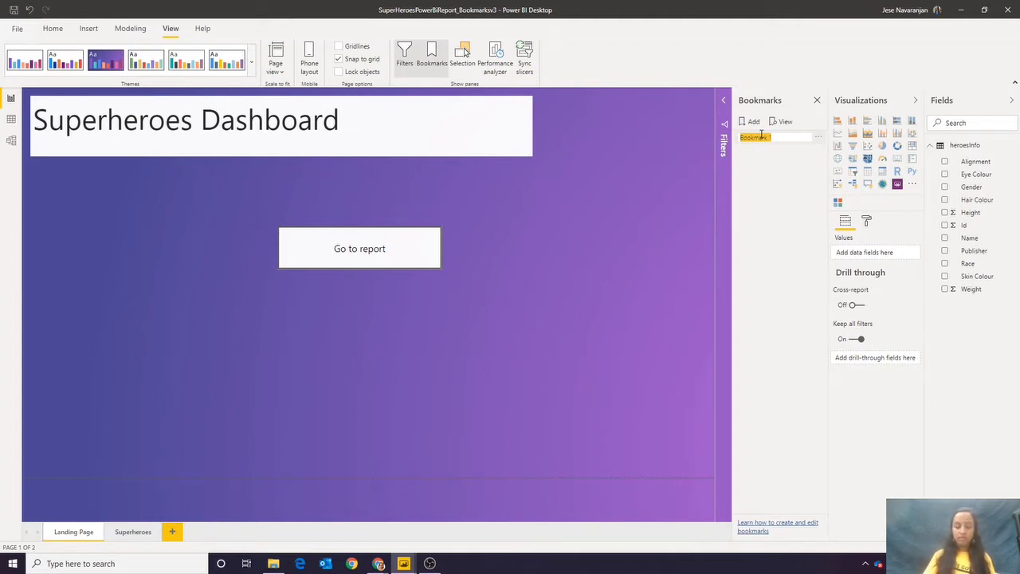
pyautogui.write('Landing Page')
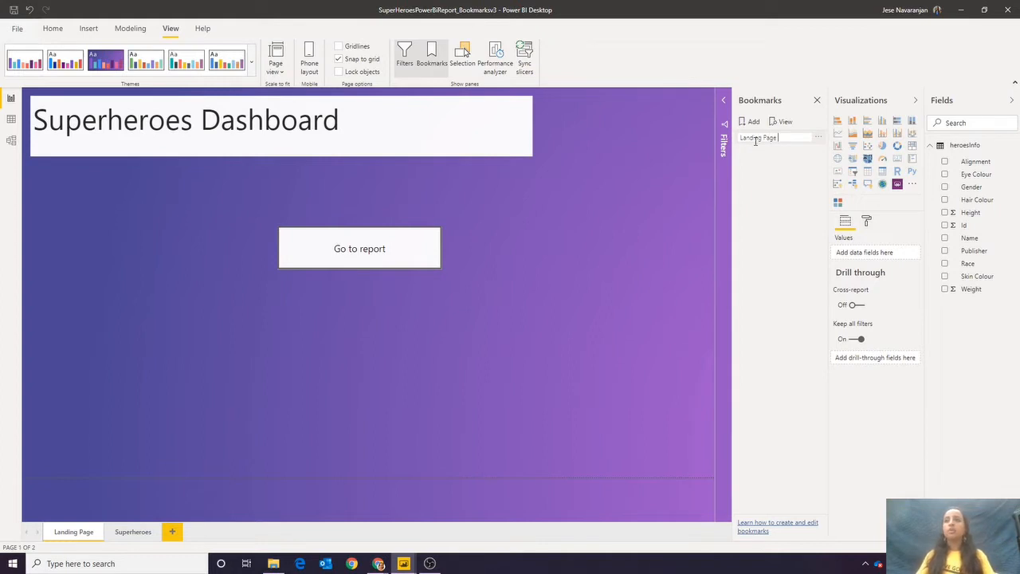
pyautogui.press('Return')
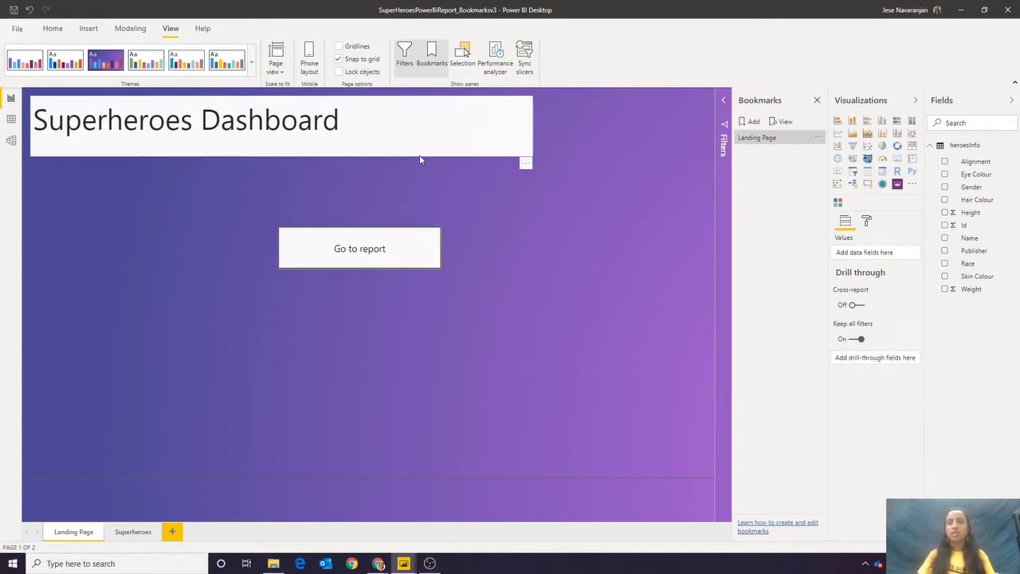
# - Set the home image's action type to Bookmark with the Landing Page bookmark as its target
pyautogui.click(134, 531)
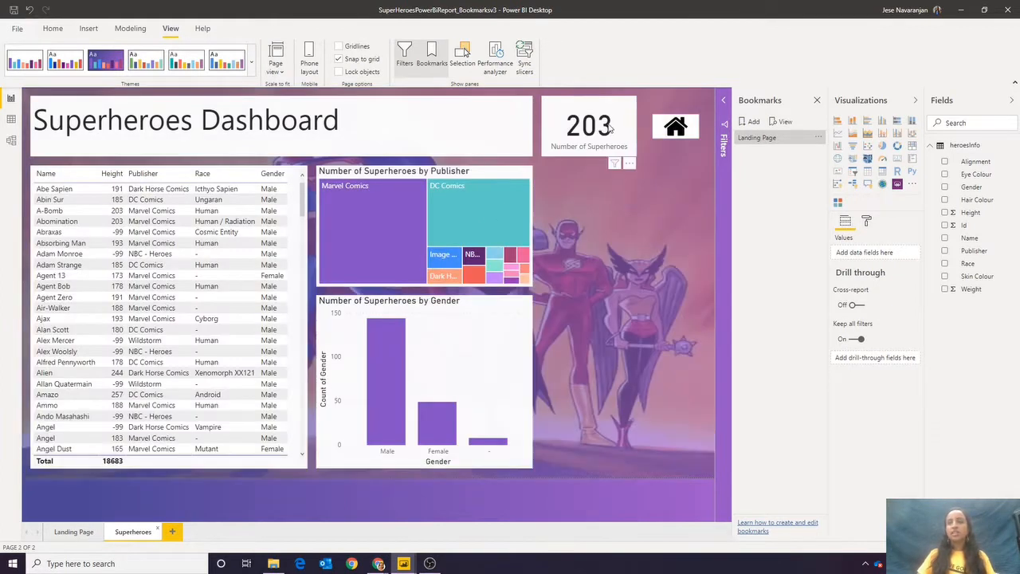
pyautogui.click(675, 129)
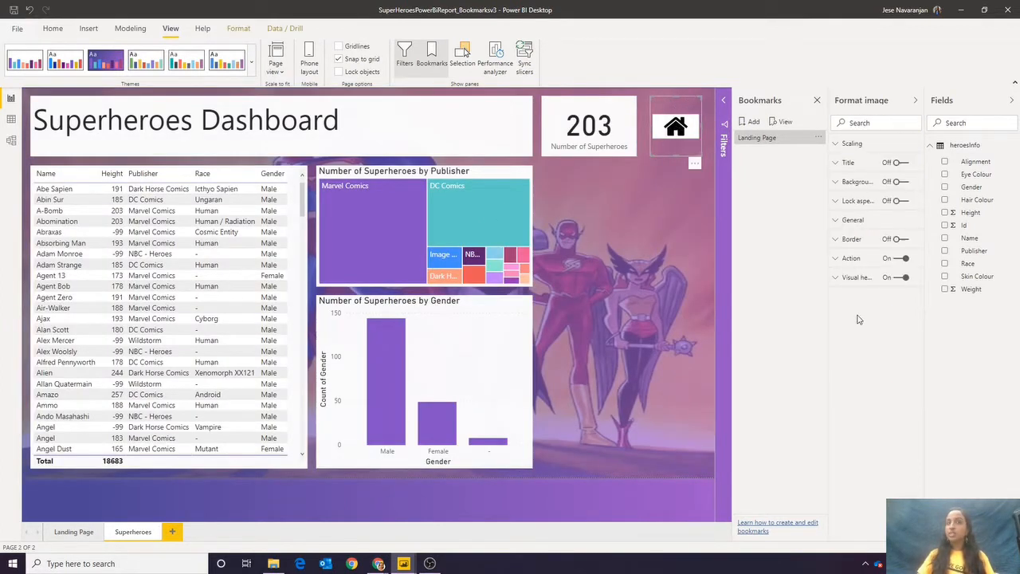
pyautogui.click(844, 258)
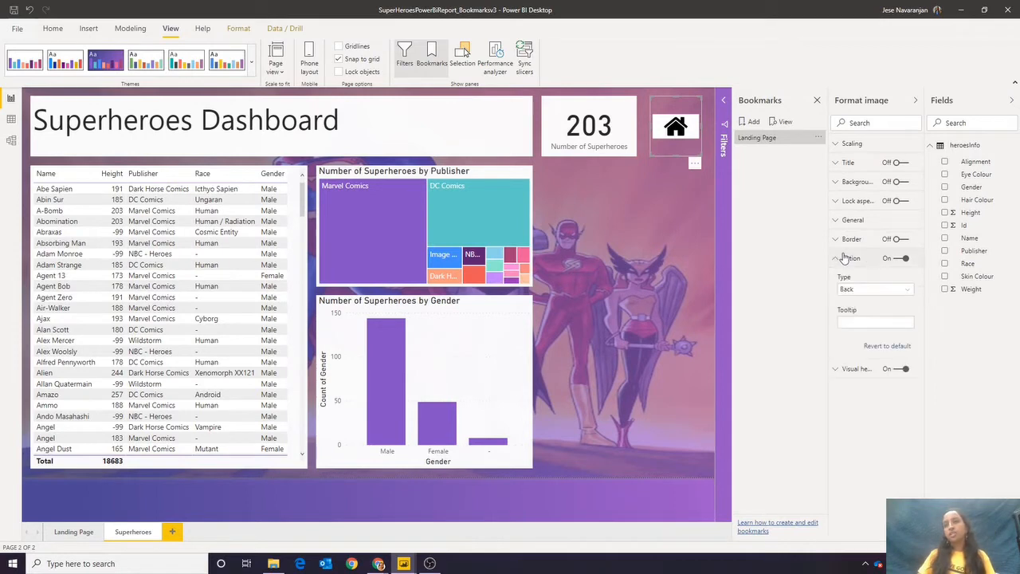
pyautogui.click(866, 292)
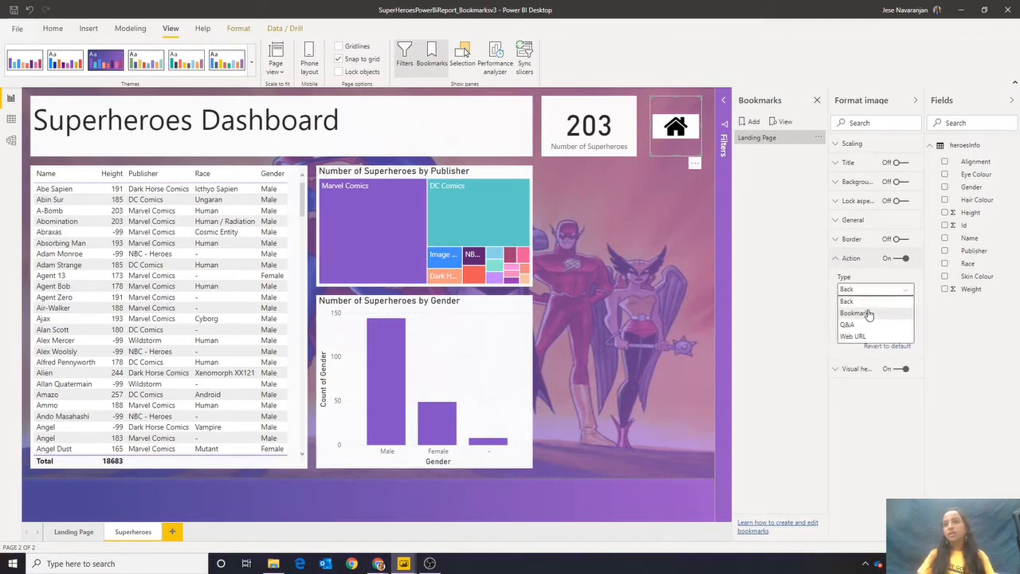
pyautogui.click(869, 314)
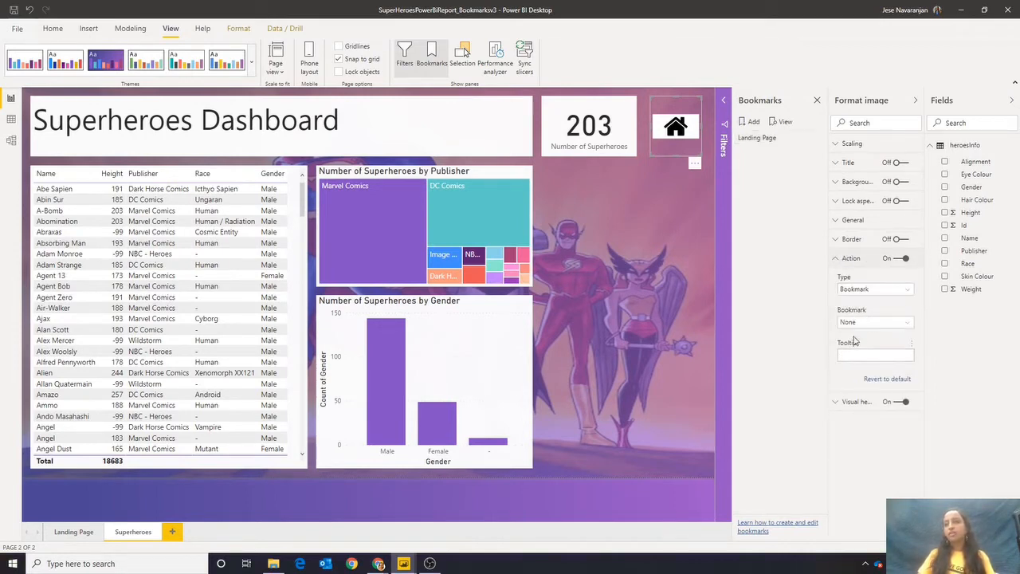
pyautogui.click(857, 323)
pyautogui.click(867, 348)
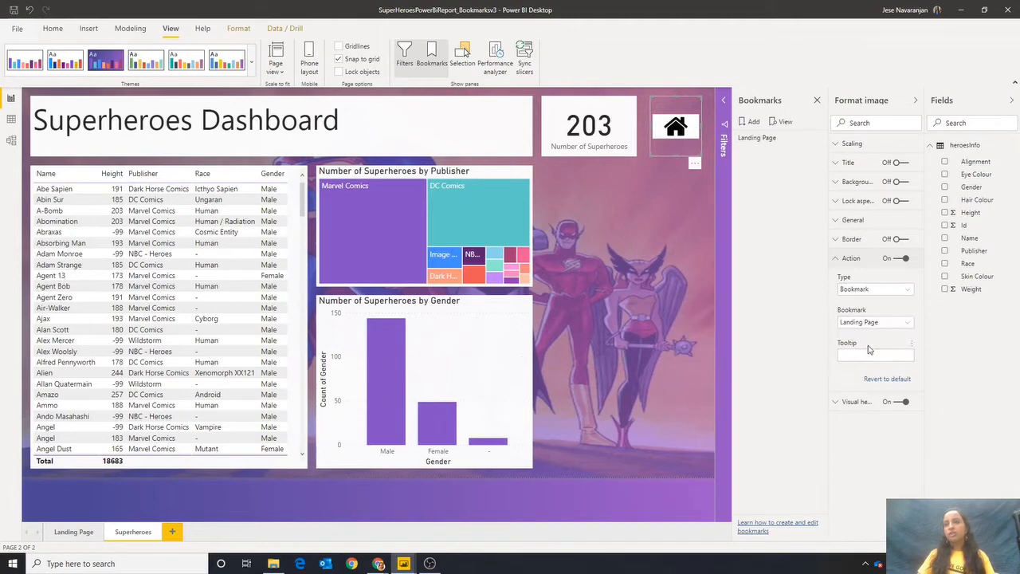
# - Test the home image and the "Go to report" button by navigating back and forth between the two pages, ending on the Landing Page
pyautogui.click(569, 295)
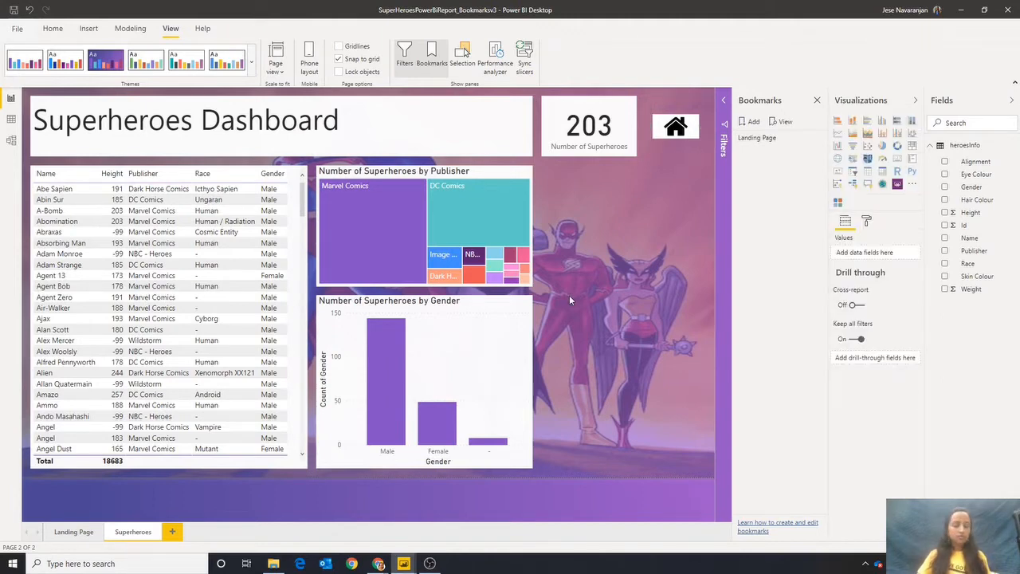
pyautogui.keyDown('ctrl'); pyautogui.click(675, 126); pyautogui.keyUp('ctrl')
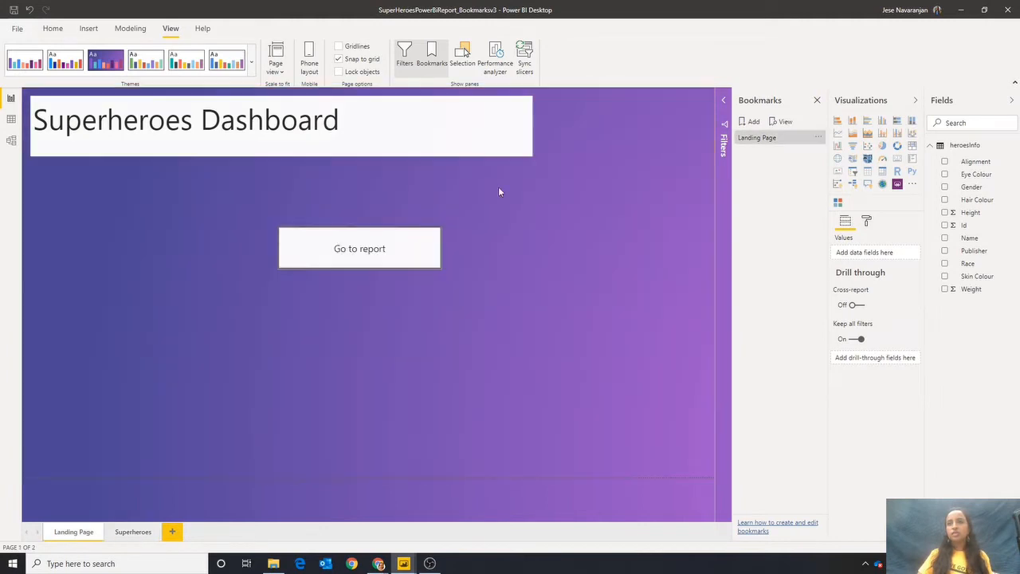
pyautogui.keyDown('ctrl'); pyautogui.click(422, 247); pyautogui.keyUp('ctrl')
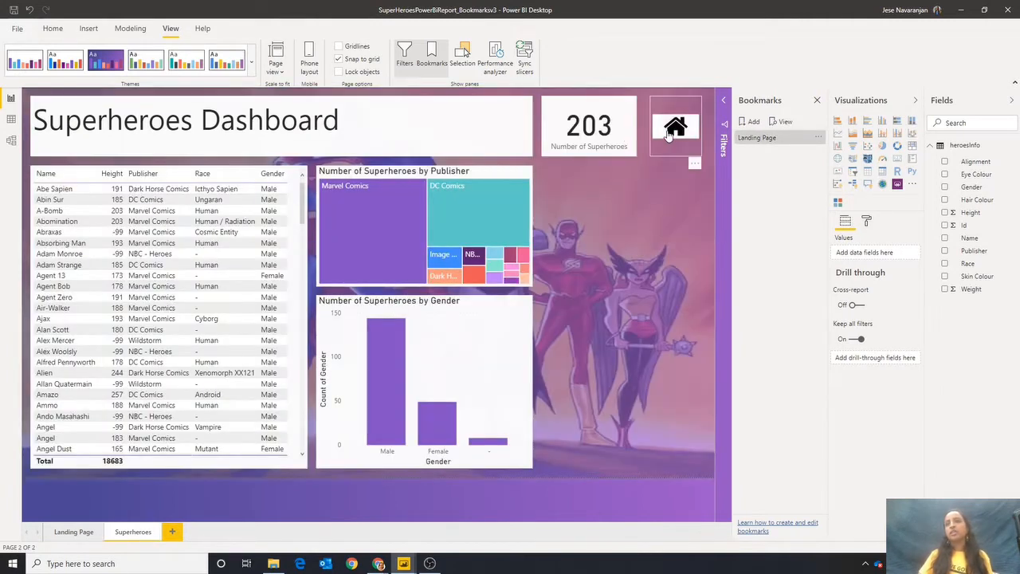
pyautogui.keyDown('ctrl'); pyautogui.click(669, 133); pyautogui.keyUp('ctrl')
pyautogui.keyDown('ctrl'); pyautogui.click(333, 249); pyautogui.keyUp('ctrl')
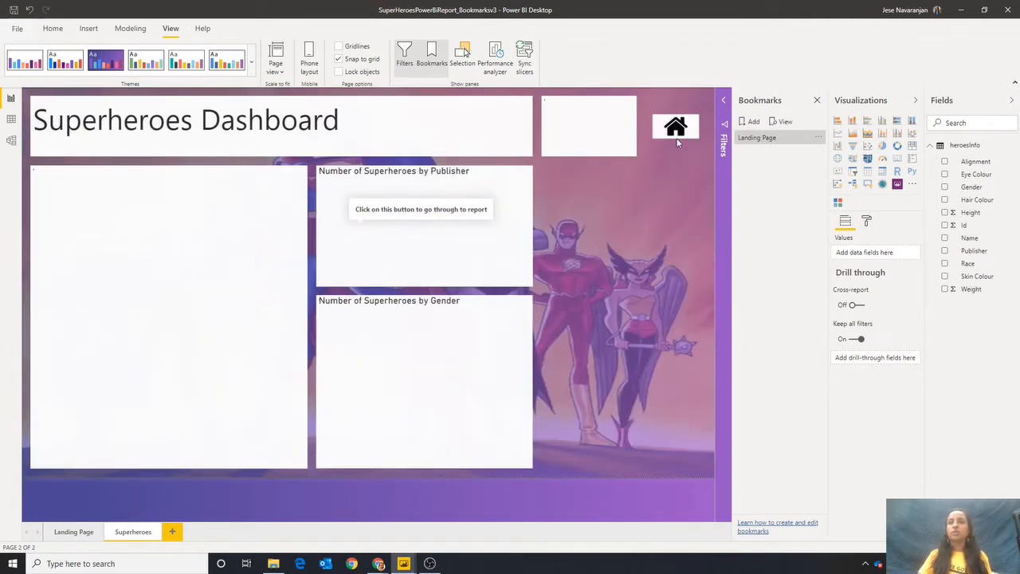
pyautogui.keyDown('ctrl'); pyautogui.click(694, 126); pyautogui.keyUp('ctrl')
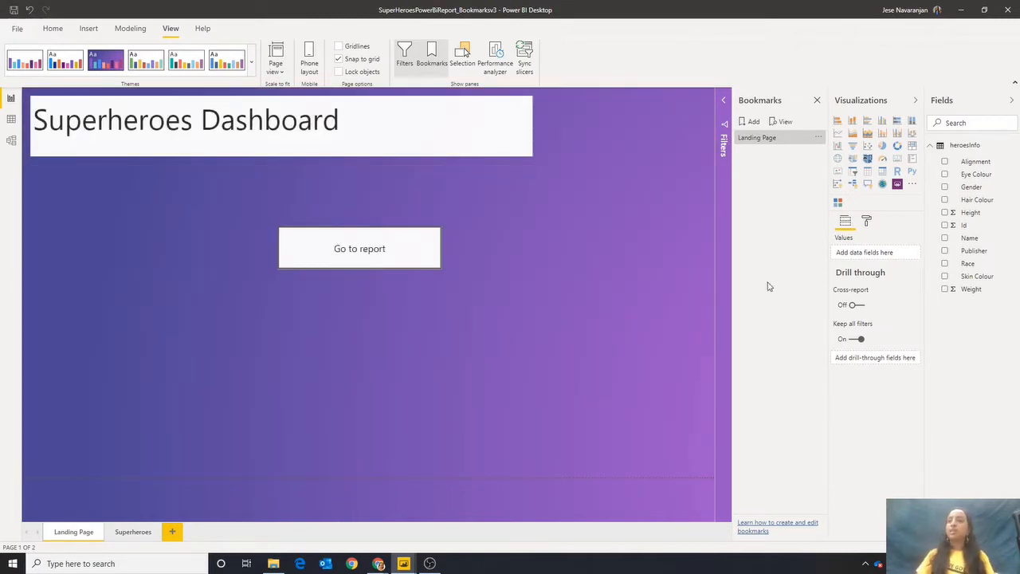
# - Add a table visual spanning the page below the "Go to report" button and convert it to a Chiclet Slicer
pyautogui.click(867, 171)
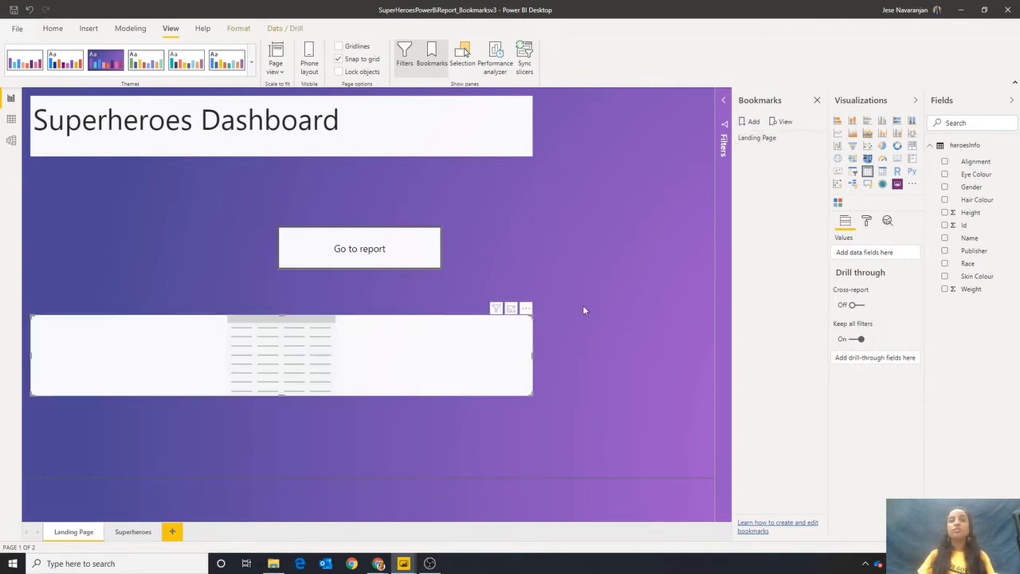
pyautogui.moveTo(530, 394); pyautogui.dragTo(705, 436)
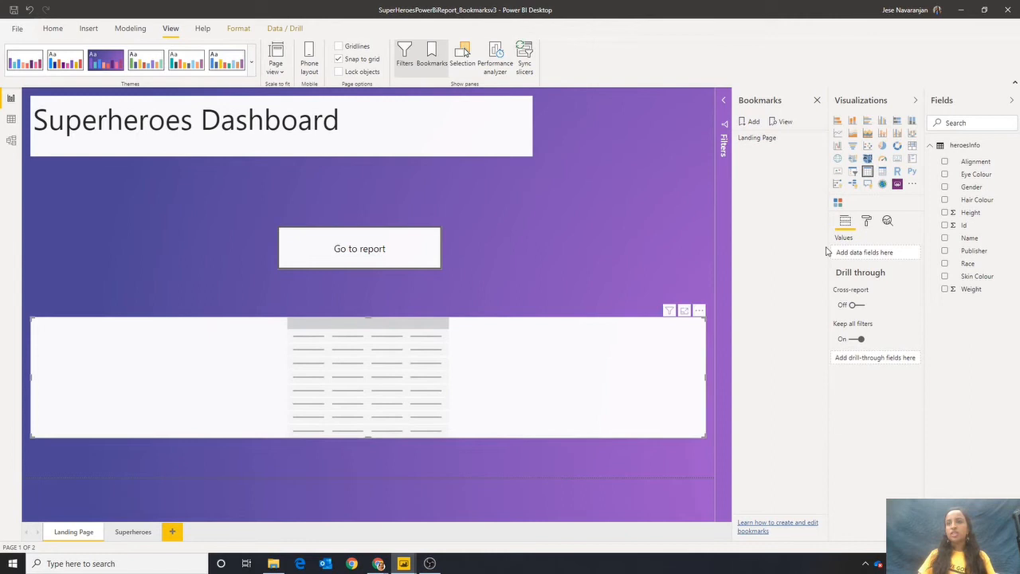
pyautogui.click(836, 201)
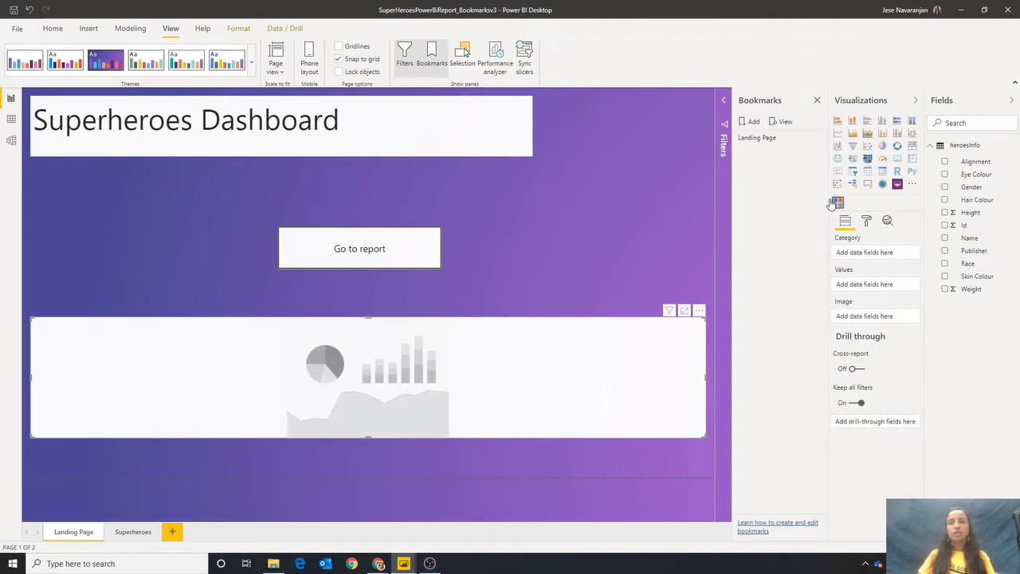
# - Search the AppSource visuals marketplace for "chic"
pyautogui.click(912, 184)
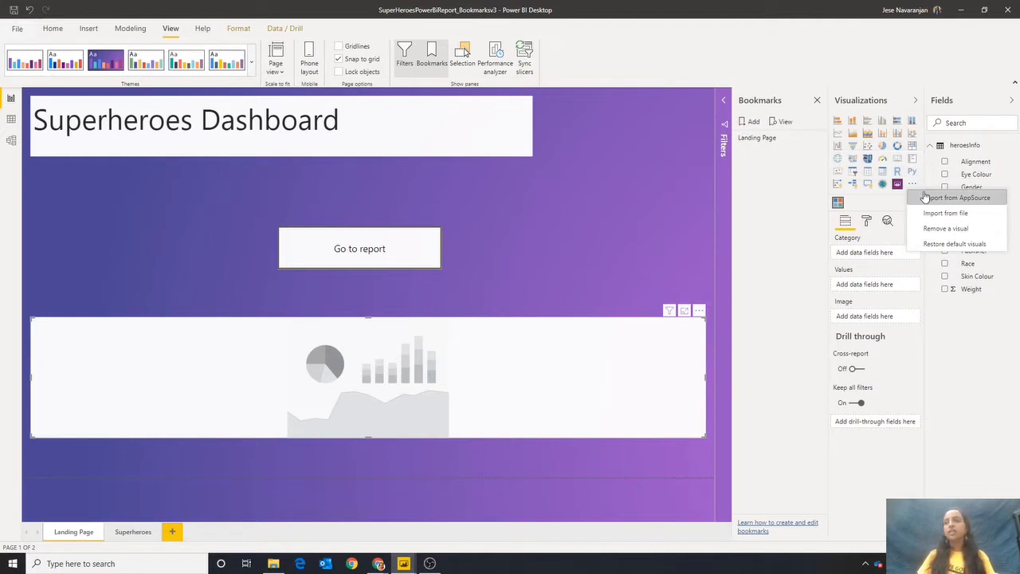
pyautogui.click(925, 197)
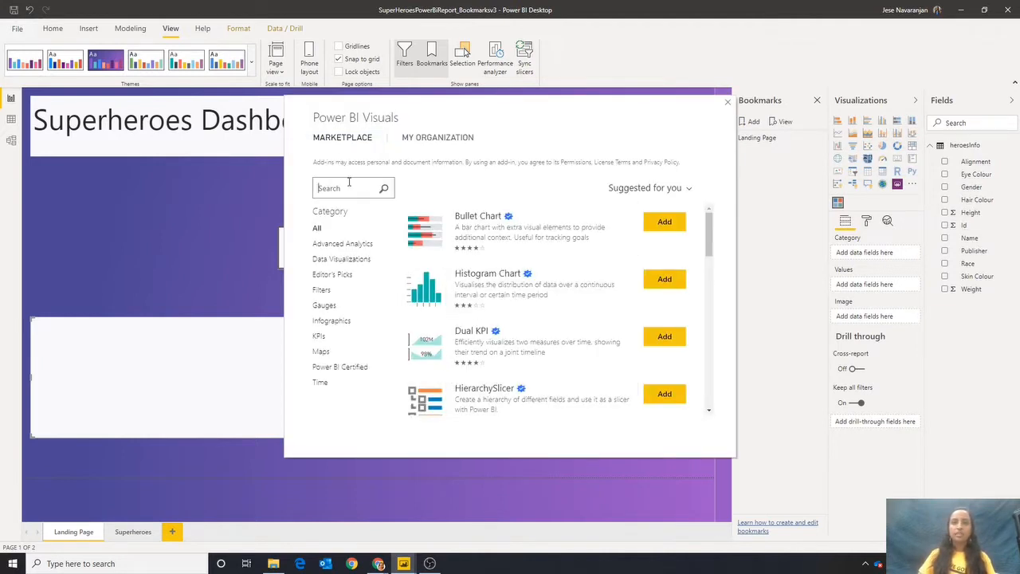
pyautogui.write('chic')
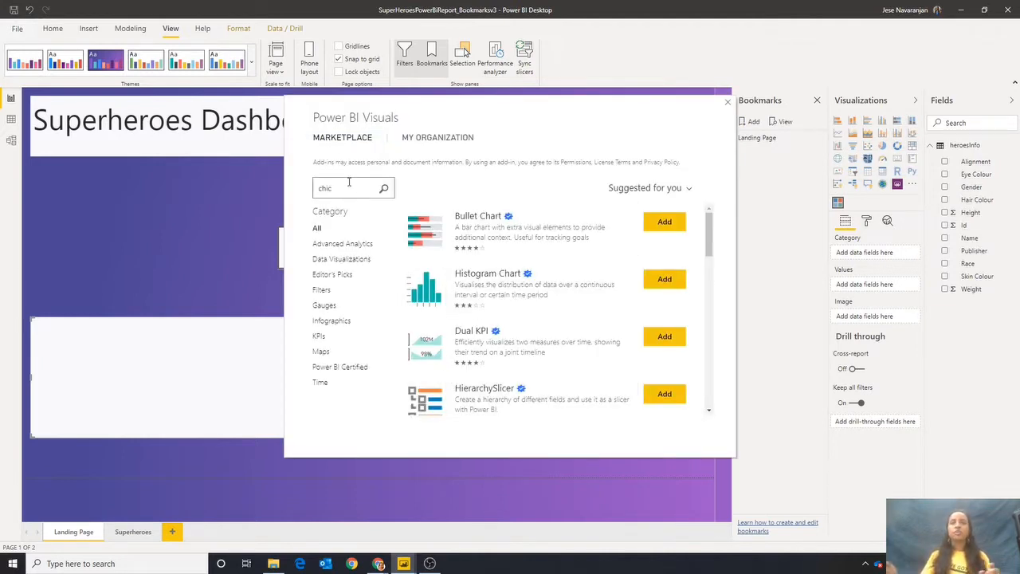
pyautogui.press('Return')
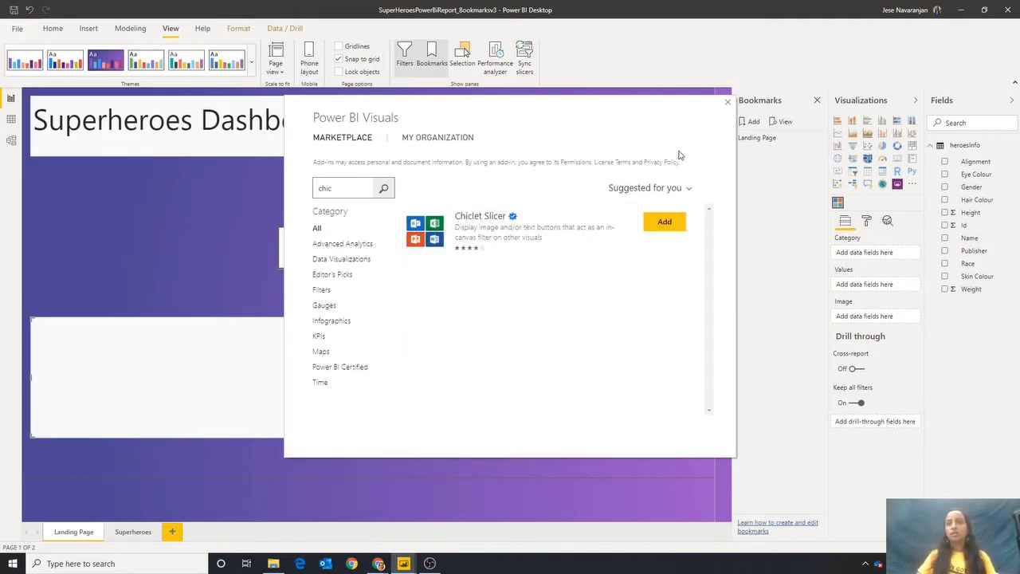
# - Set Publisher as the Chiclet Slicer's category and sync the slicer across the Landing Page and Superheroes pages, visible only on the Landing Page
pyautogui.click(727, 103)
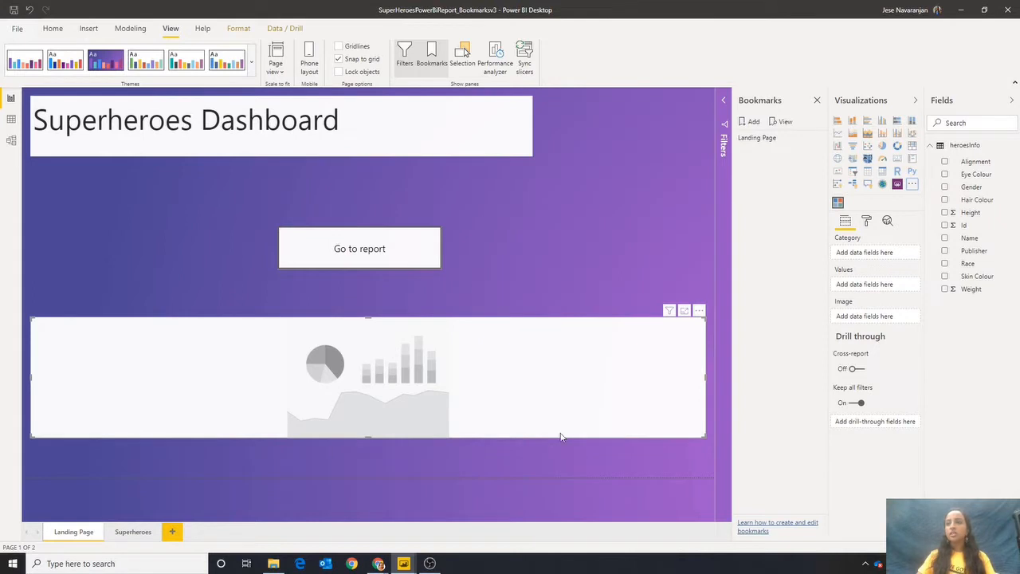
pyautogui.moveTo(978, 251); pyautogui.dragTo(915, 253)
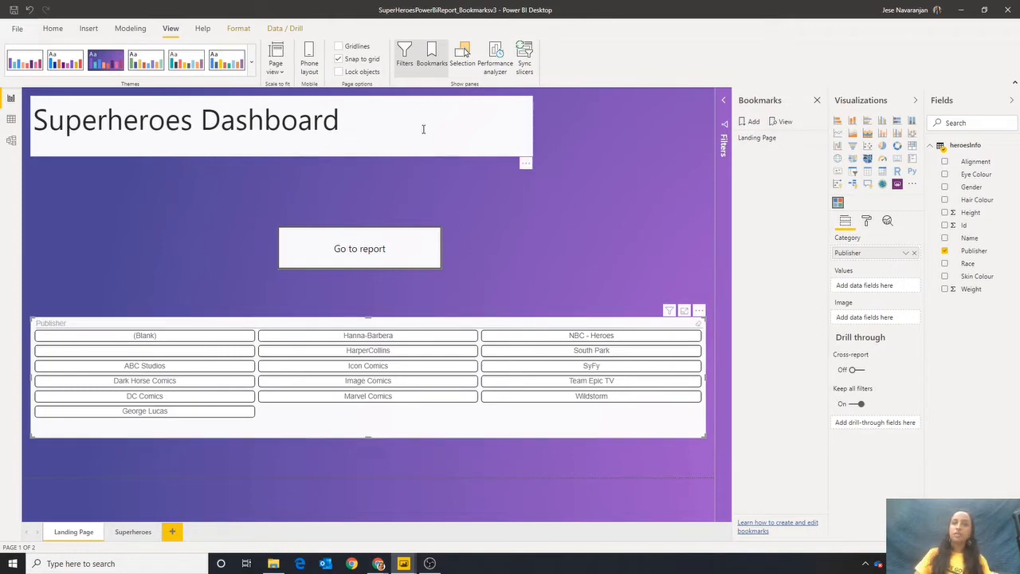
pyautogui.click(526, 59)
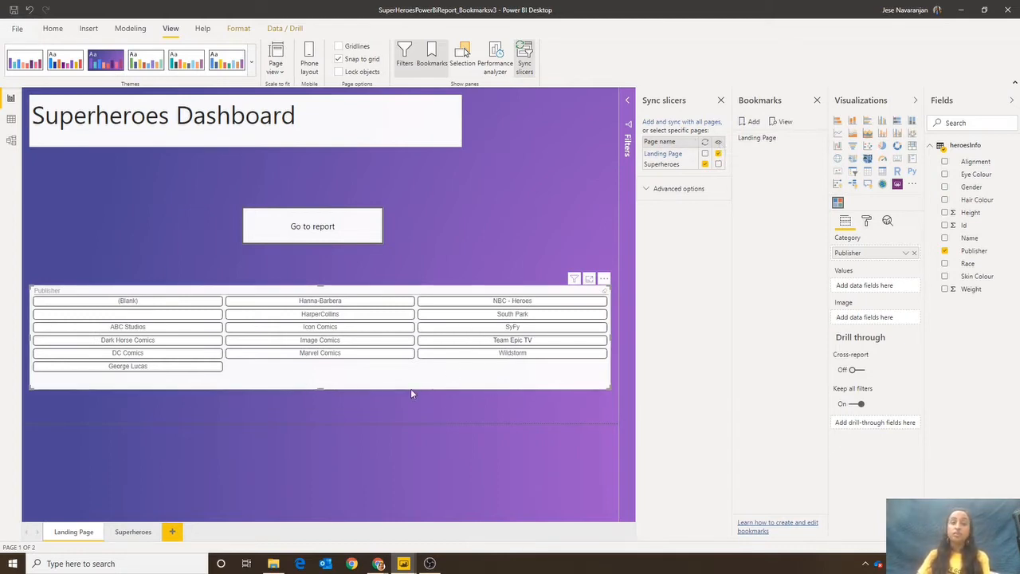
pyautogui.click(704, 153)
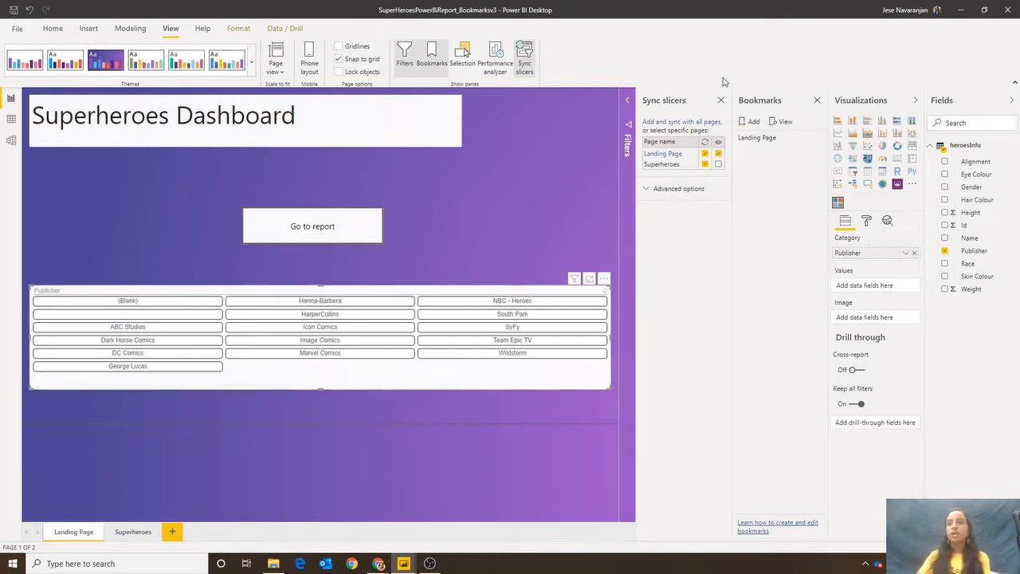
pyautogui.click(823, 101)
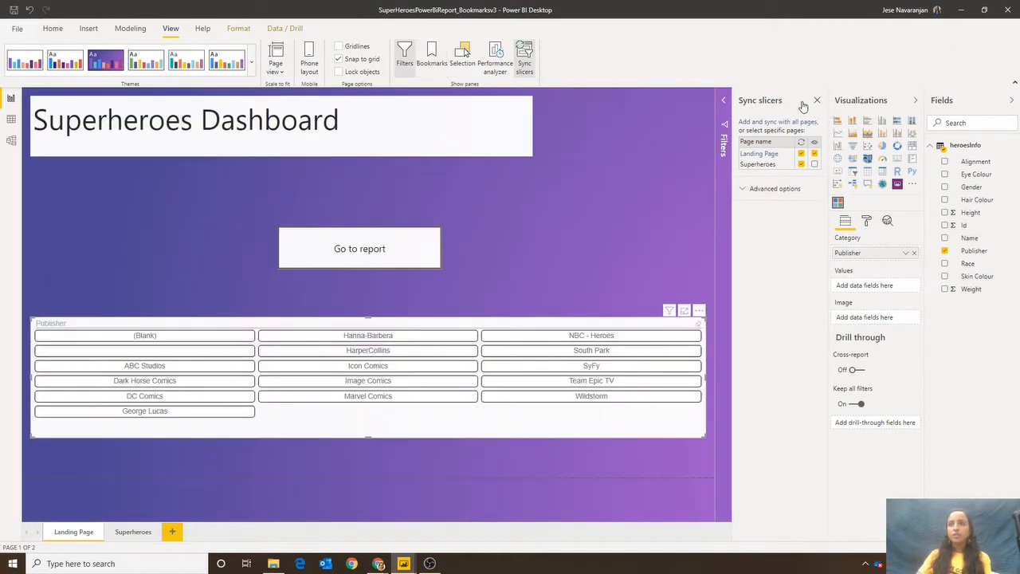
pyautogui.click(813, 100)
pyautogui.click(533, 324)
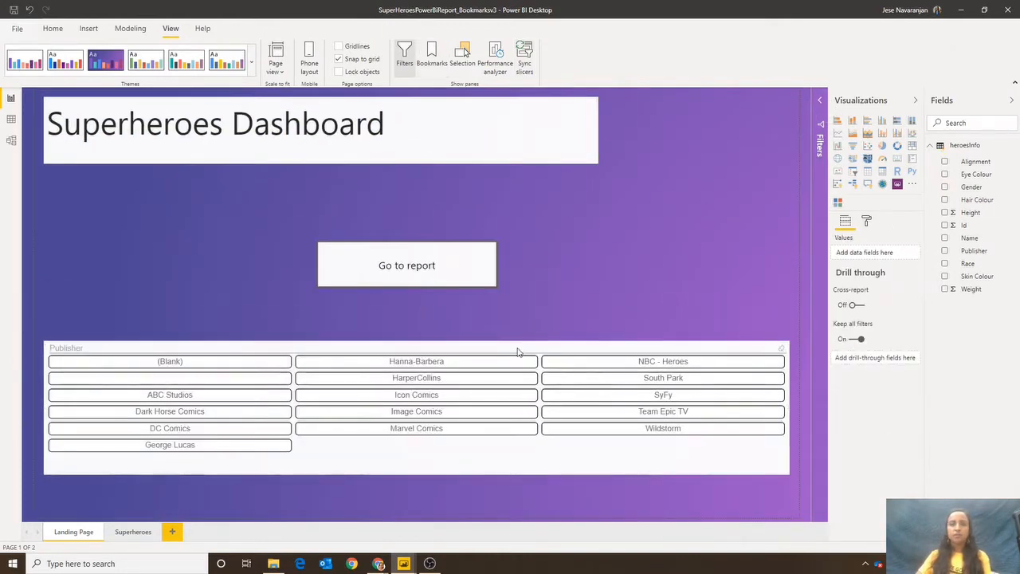
# - Test the Publisher slicer by selecting Image Comics, Icon Comics and HarperCollins together and following the "Go to report" button
pyautogui.click(456, 412)
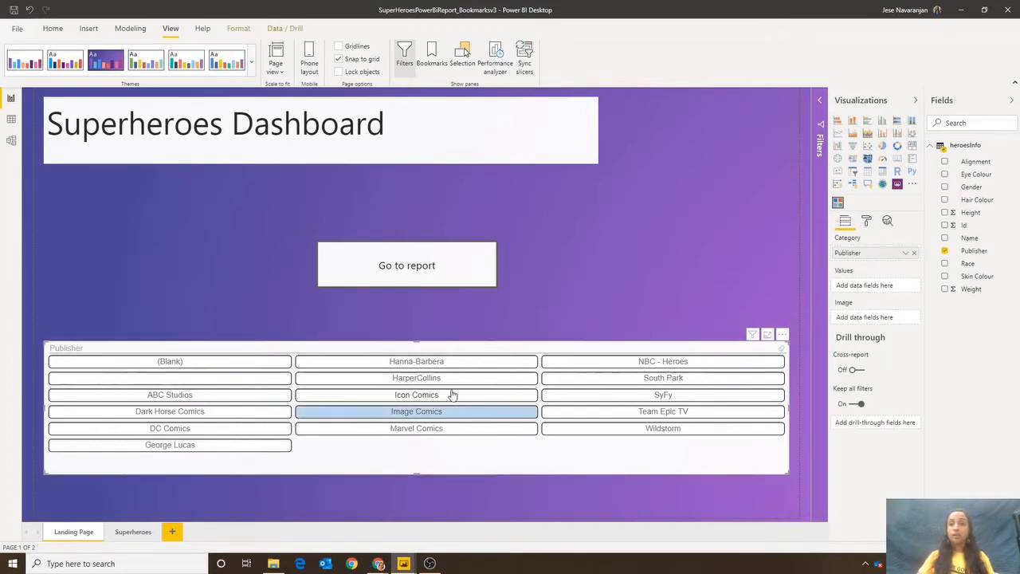
pyautogui.keyDown('ctrl'); pyautogui.click(451, 393); pyautogui.keyUp('ctrl')
pyautogui.keyDown('ctrl'); pyautogui.click(448, 379); pyautogui.keyUp('ctrl')
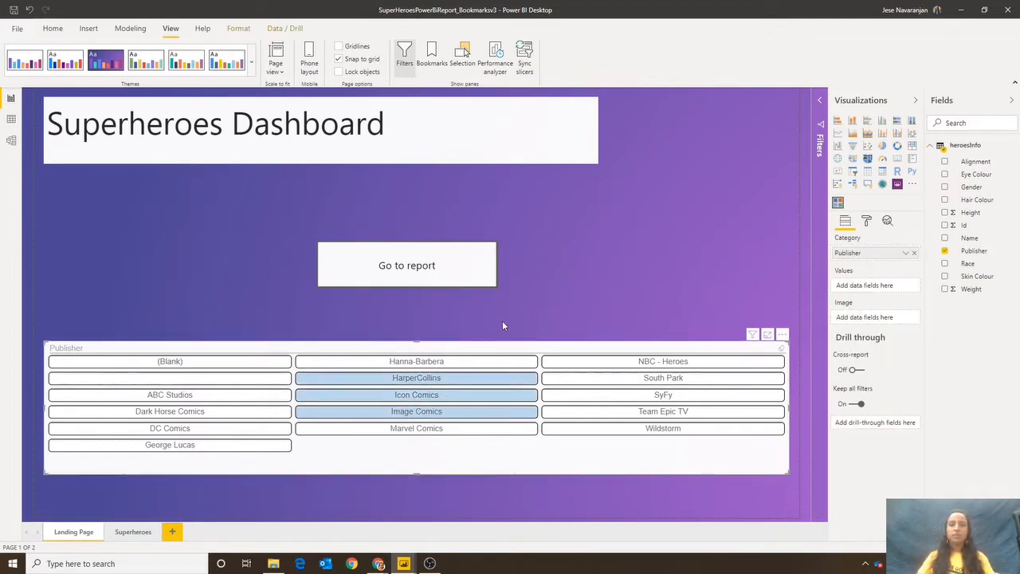
pyautogui.keyDown('ctrl'); pyautogui.click(476, 280); pyautogui.keyUp('ctrl')
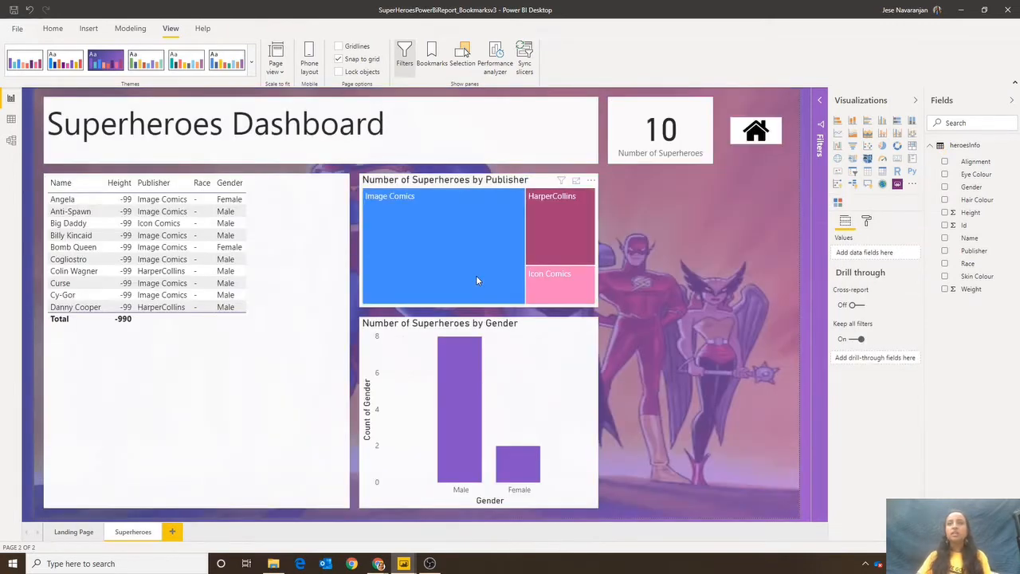
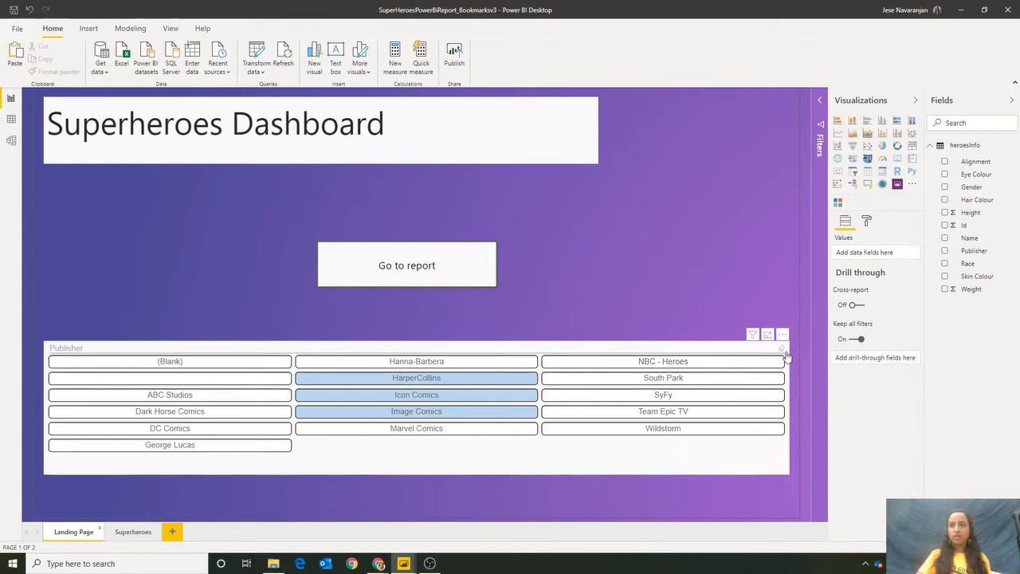
# - Clear the Publisher slicer's selections on the Landing Page and follow the "Go to report" button to the Superheroes page
pyautogui.click(786, 356)
pyautogui.click(780, 351)
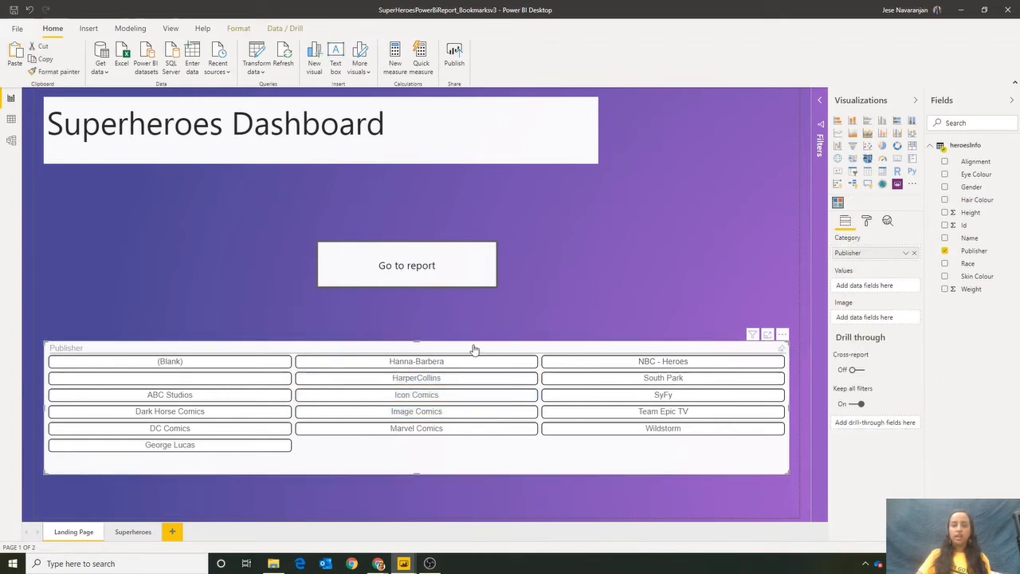
pyautogui.click(429, 285)
pyautogui.keyDown('ctrl'); pyautogui.click(427, 281); pyautogui.keyUp('ctrl')
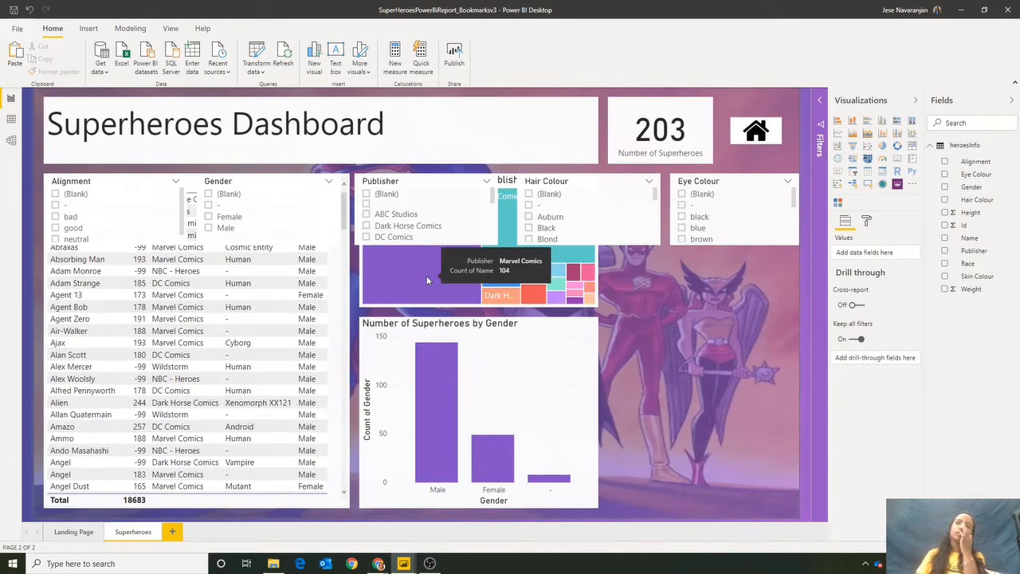
# - Extend the Alignment, Gender and Publisher slicers downward so all of their options fit, leaving no option selected
pyautogui.click(185, 232)
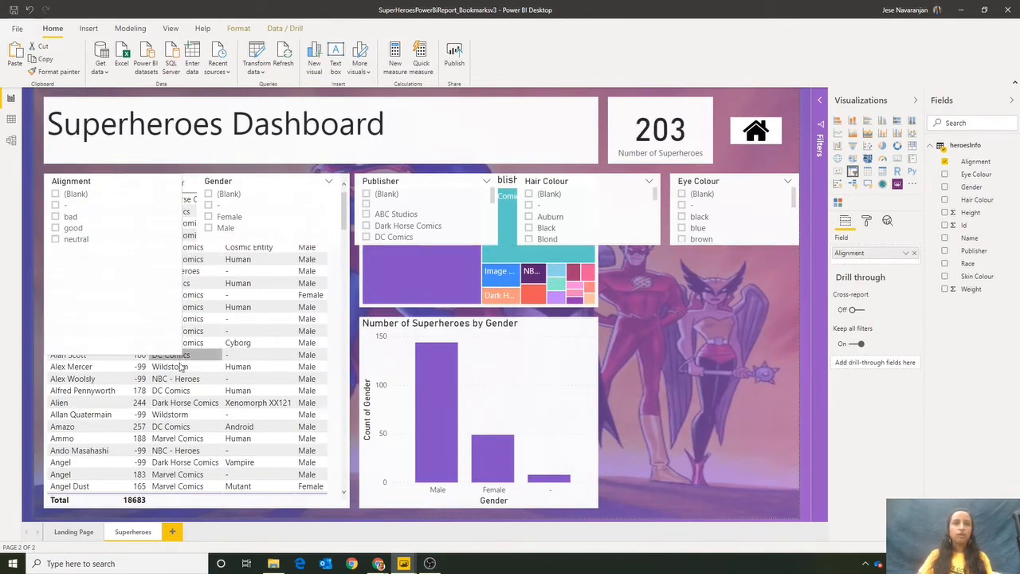
pyautogui.click(322, 173)
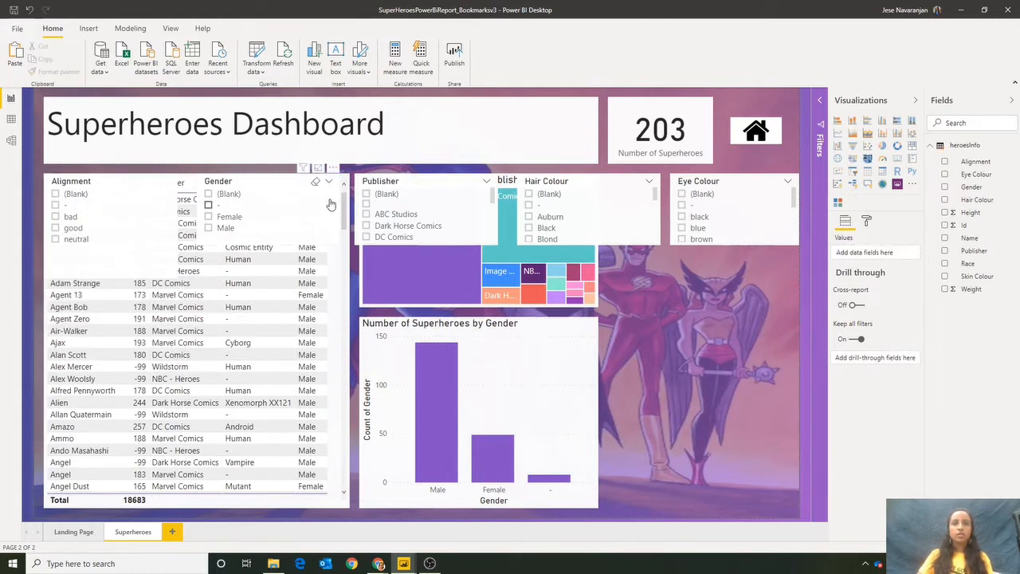
pyautogui.click(330, 203)
pyautogui.moveTo(338, 240); pyautogui.dragTo(334, 291)
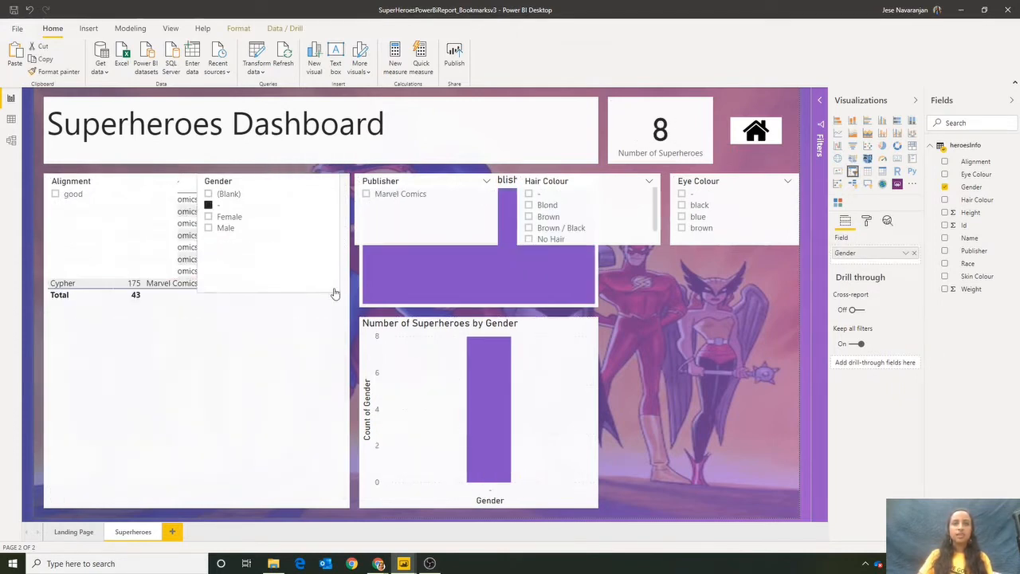
pyautogui.click(220, 206)
pyautogui.click(494, 240)
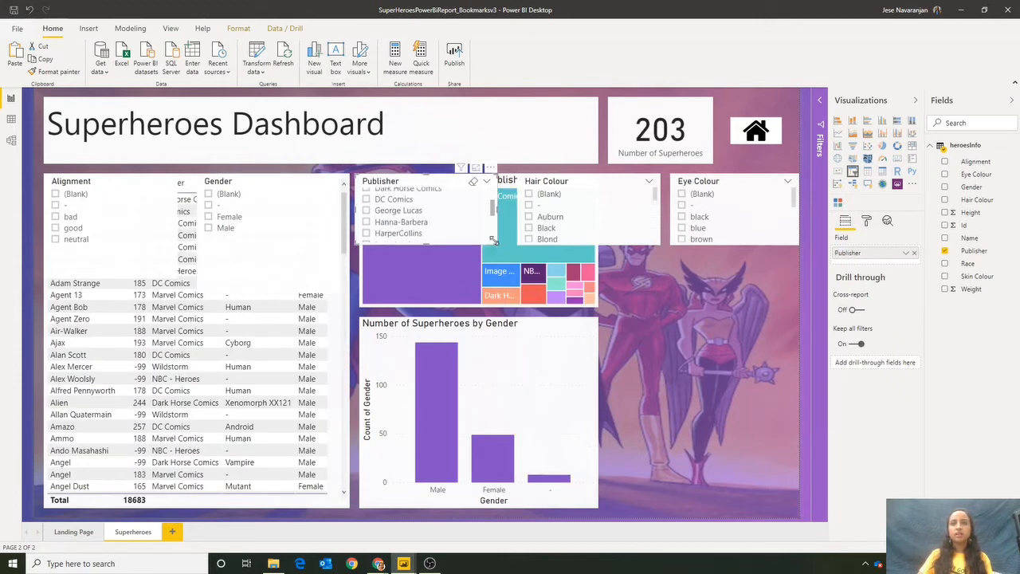
pyautogui.moveTo(494, 240); pyautogui.dragTo(491, 402)
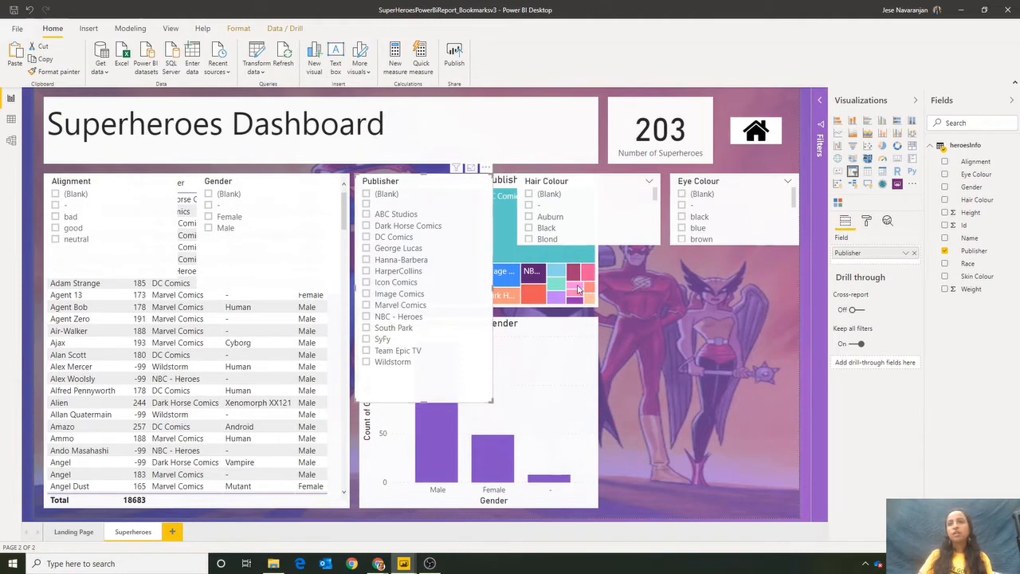
# - Extend the Hair Colour and Eye Colour slicers downward to fit all their options, leaving no eye colour selected
pyautogui.click(625, 235)
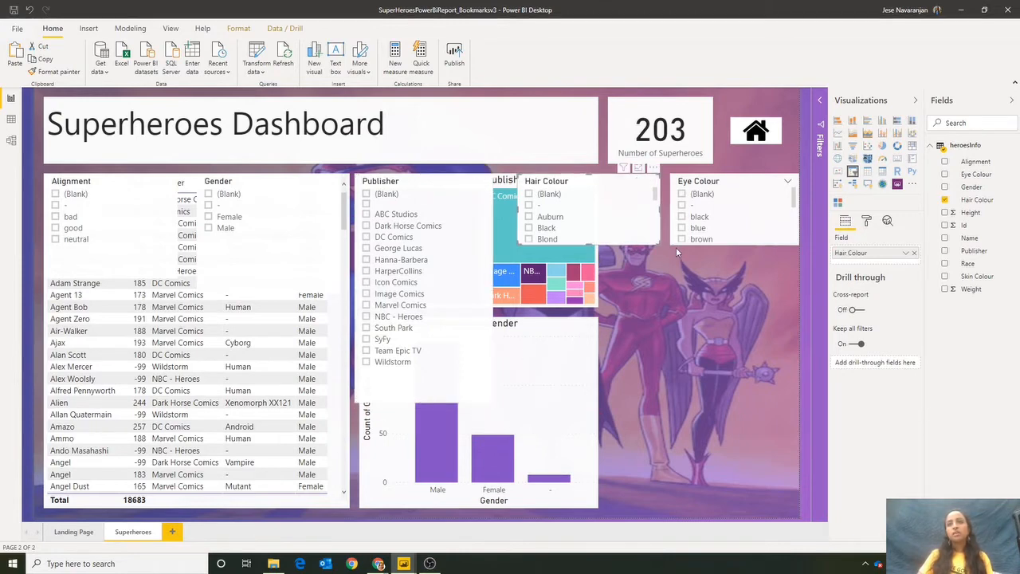
pyautogui.moveTo(658, 244); pyautogui.dragTo(641, 325)
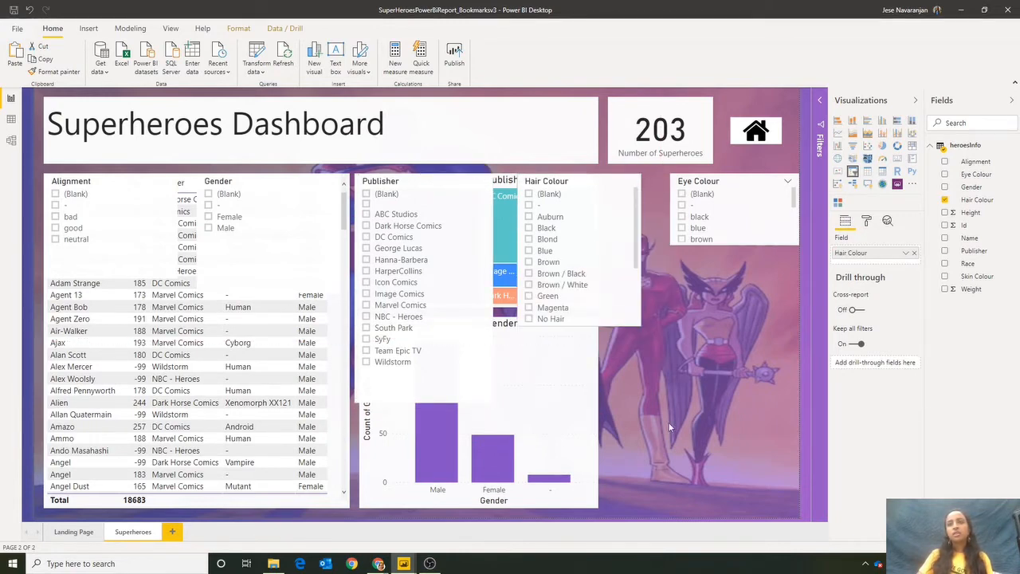
pyautogui.moveTo(669, 428); pyautogui.dragTo(650, 450)
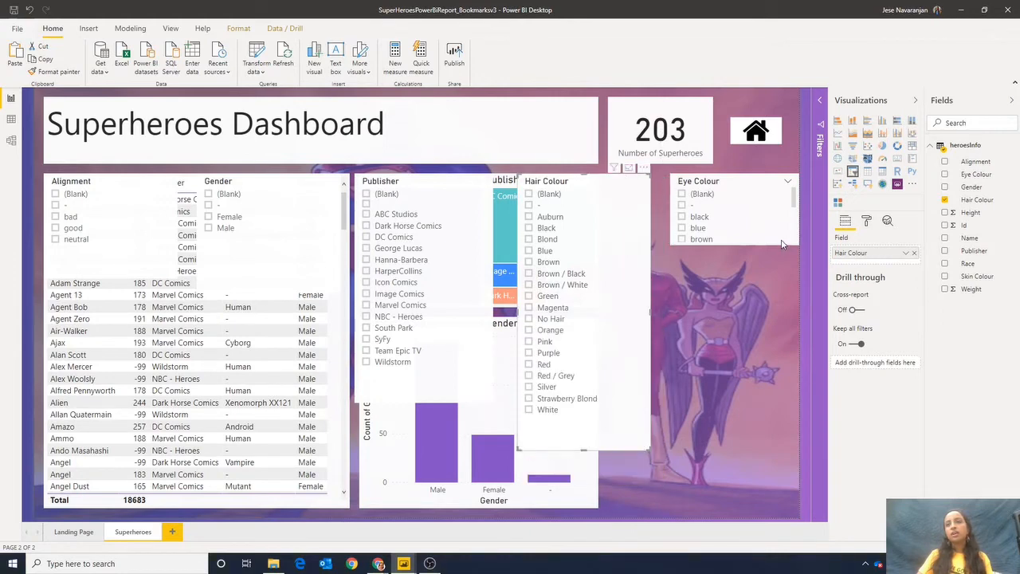
pyautogui.click(682, 239)
pyautogui.moveTo(799, 245); pyautogui.dragTo(783, 403)
pyautogui.click(682, 239)
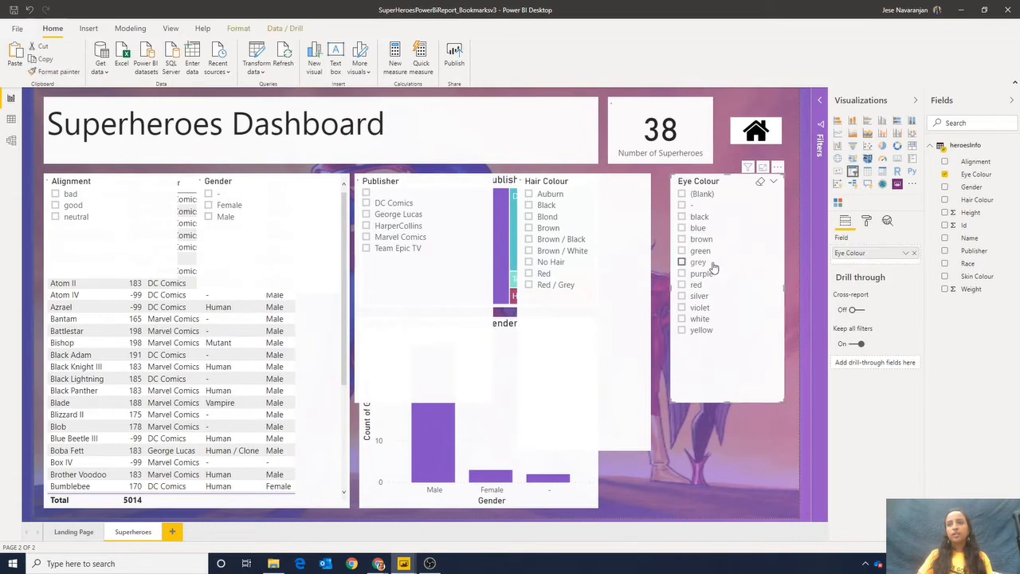
# - Shrink the home image to a small icon and place it in the upper-right corner of the Superheroes page
pyautogui.click(757, 157)
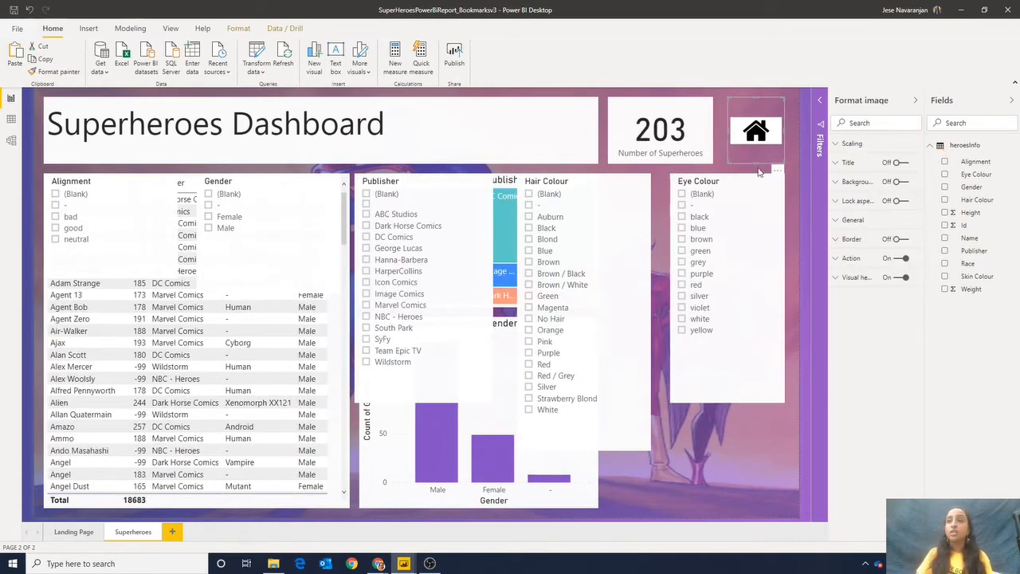
pyautogui.moveTo(784, 162); pyautogui.dragTo(775, 111)
pyautogui.click(759, 111)
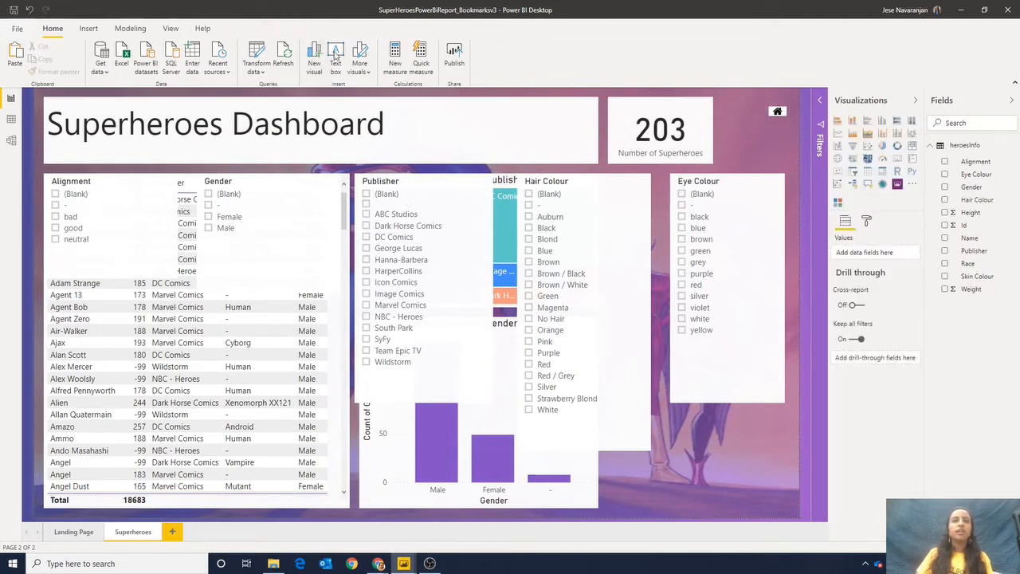
# - Insert the filter funnel image, shrink it to icon size and place it beside the Number of Superheroes card
pyautogui.click(91, 28)
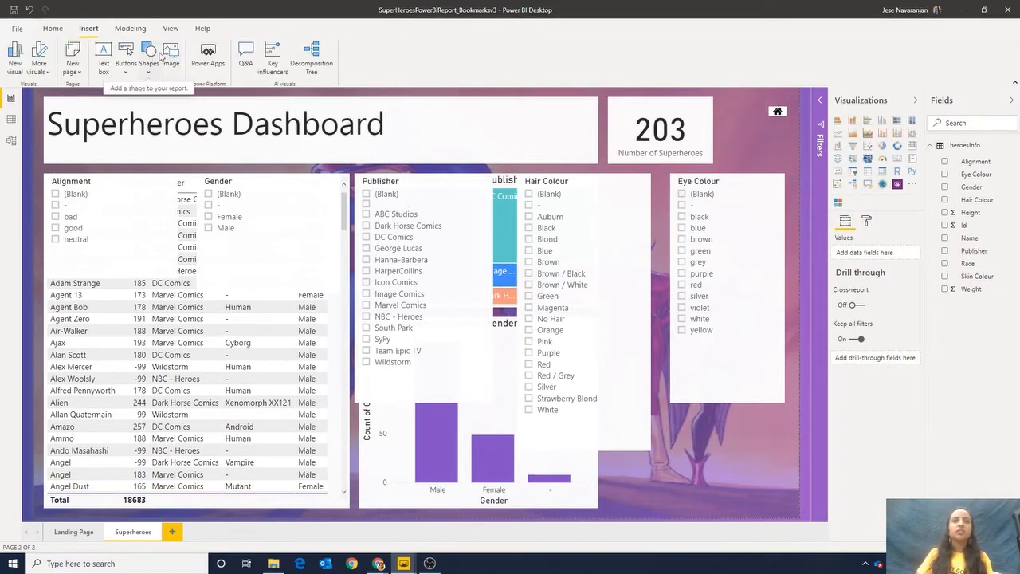
pyautogui.click(165, 57)
pyautogui.doubleClick(186, 151)
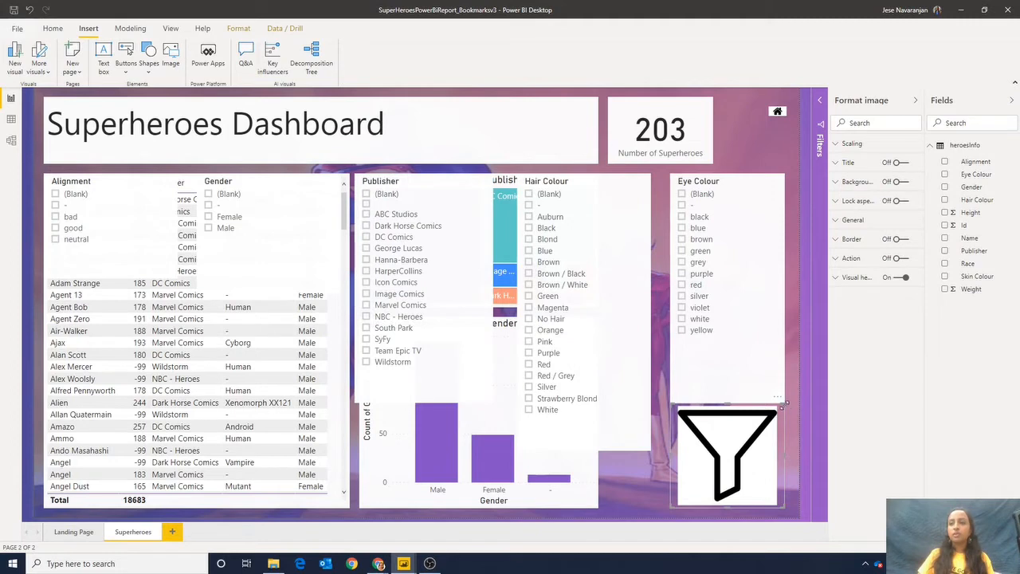
pyautogui.moveTo(784, 403); pyautogui.dragTo(755, 151)
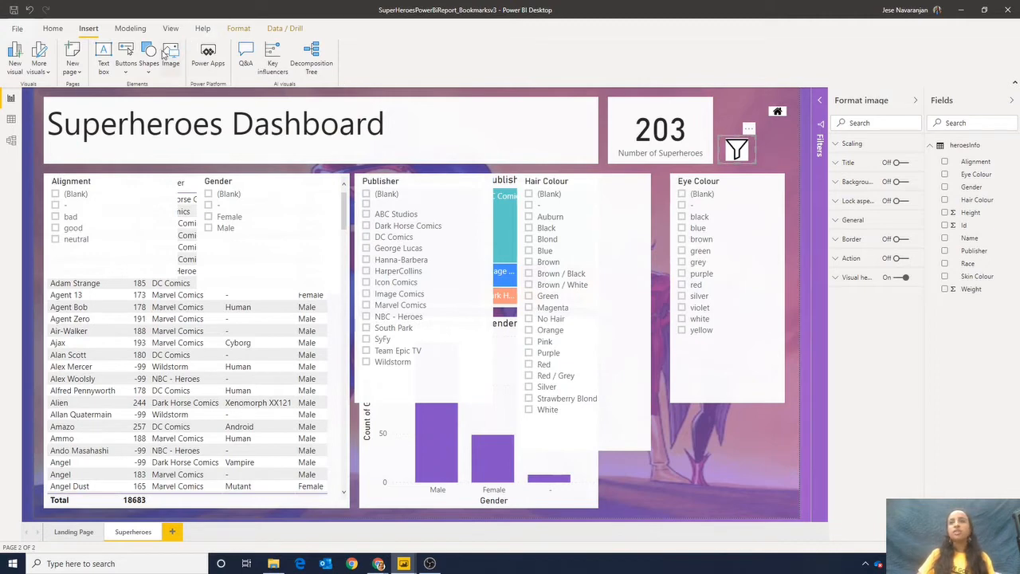
# - Insert the X image, shrink it to icon size and place it just right of the filter funnel icon
pyautogui.click(165, 52)
pyautogui.doubleClick(123, 155)
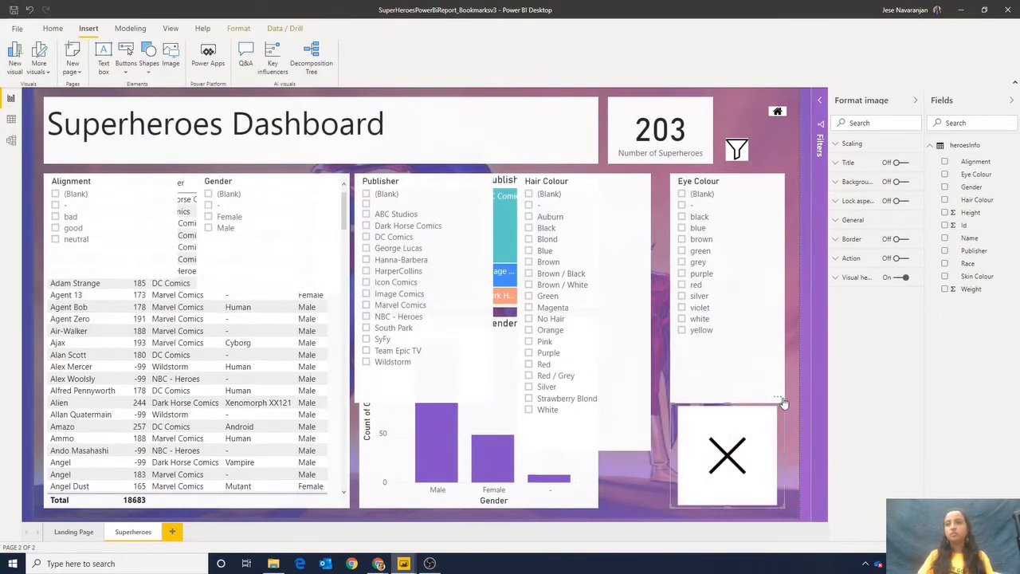
pyautogui.moveTo(785, 402); pyautogui.dragTo(773, 153)
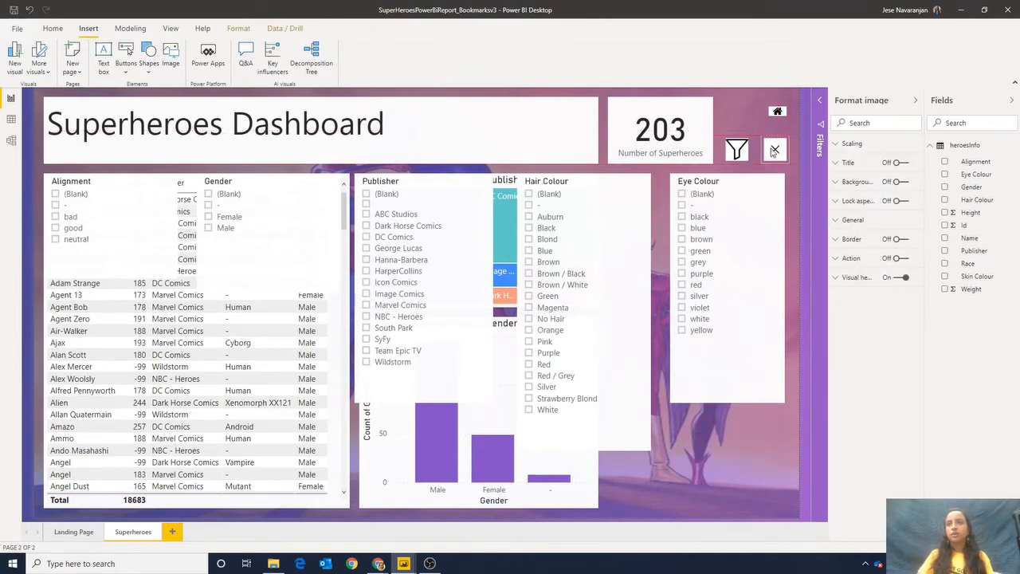
pyautogui.click(793, 179)
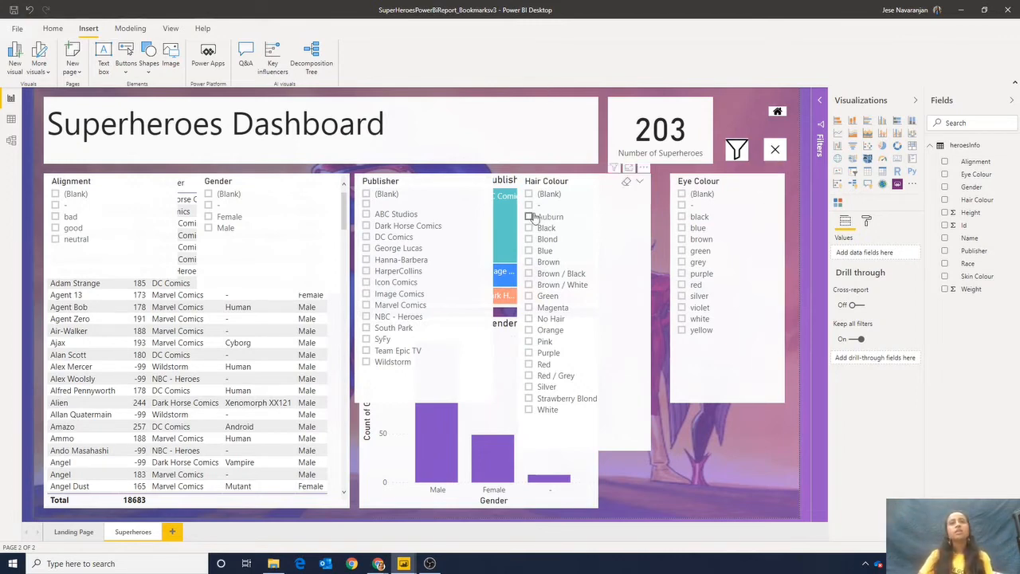
# - Hide the two Number of Superheroes charts and the table on the Superheroes page, keeping the slicers shown
pyautogui.click(171, 29)
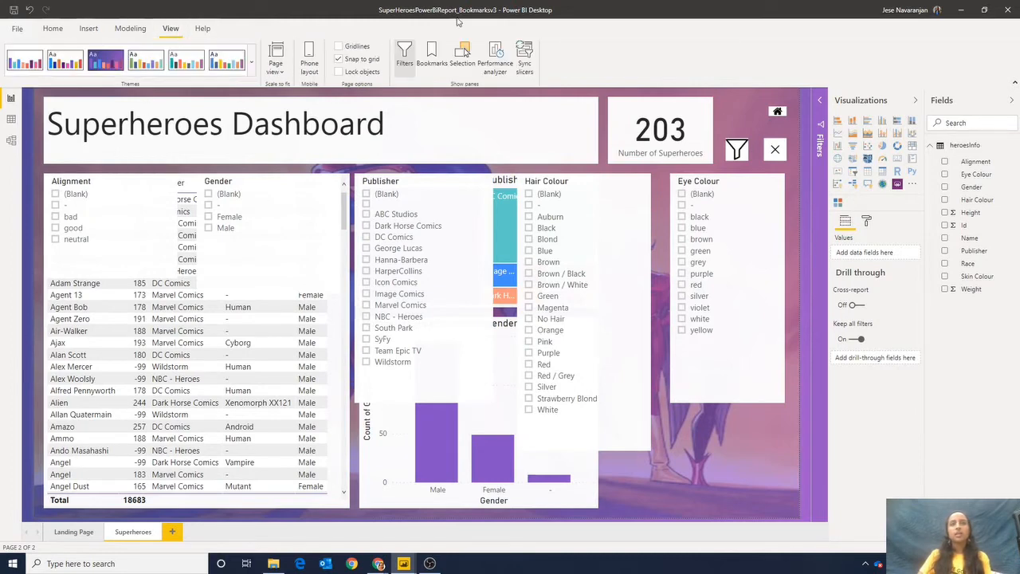
pyautogui.click(466, 54)
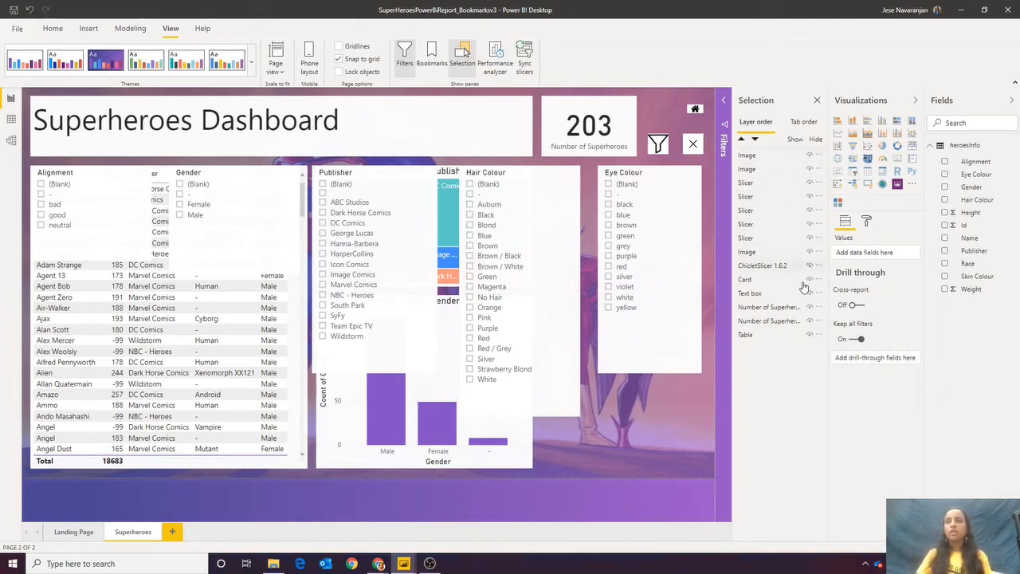
pyautogui.click(811, 308)
pyautogui.click(810, 319)
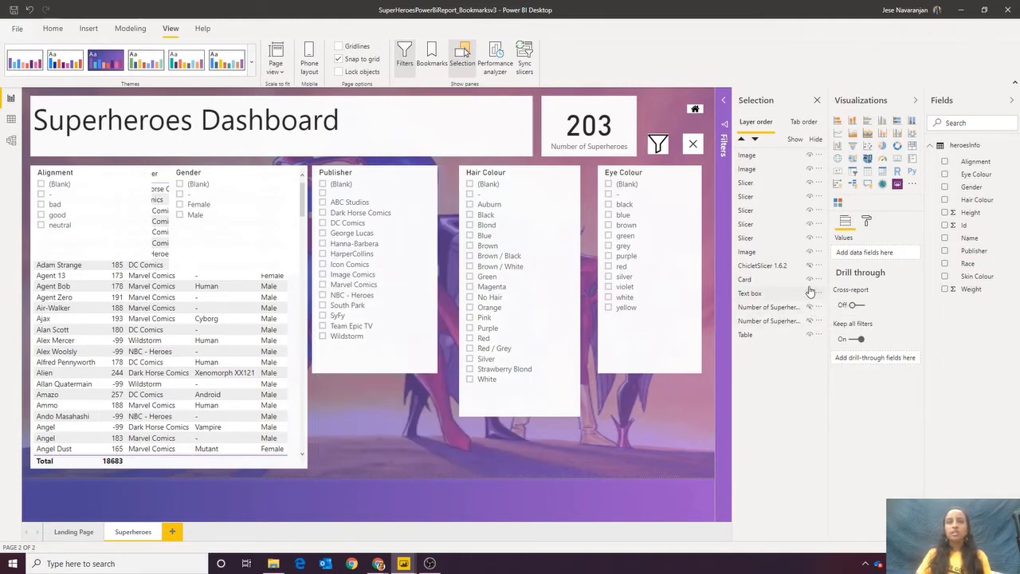
pyautogui.click(810, 335)
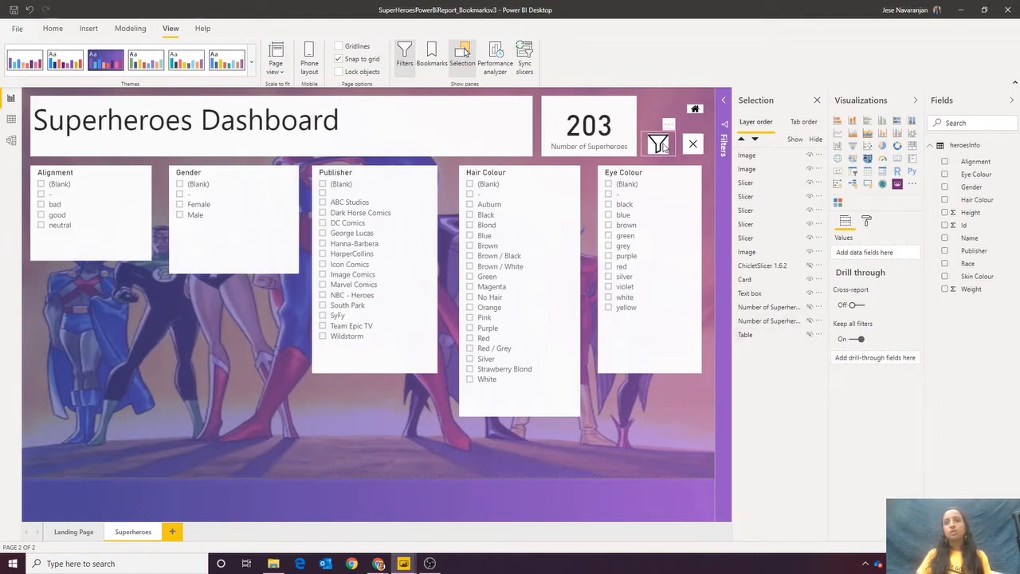
# - Toggle the visibility of the first Image layer off and on to identify which icon it is
pyautogui.click(809, 156)
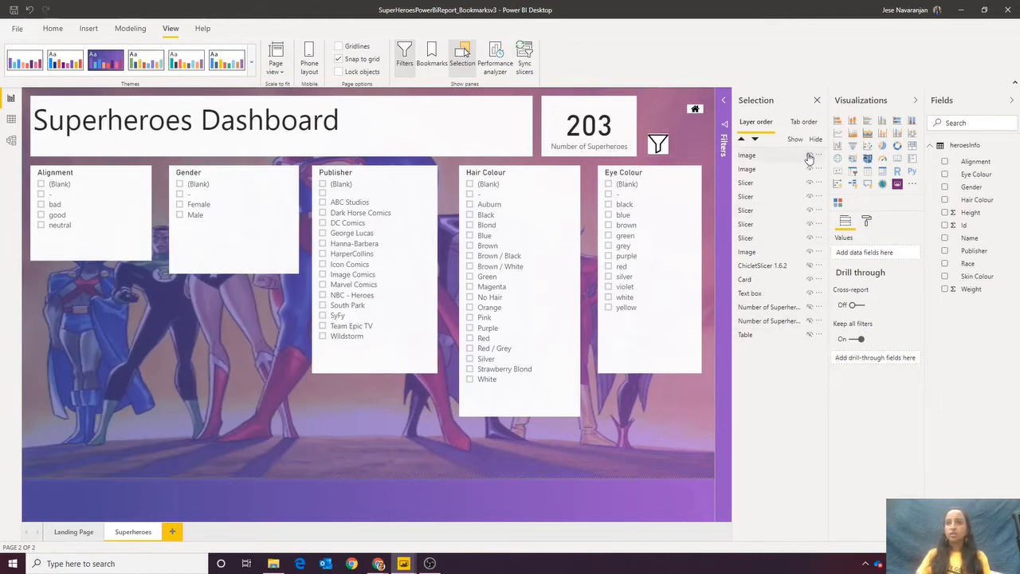
pyautogui.click(809, 156)
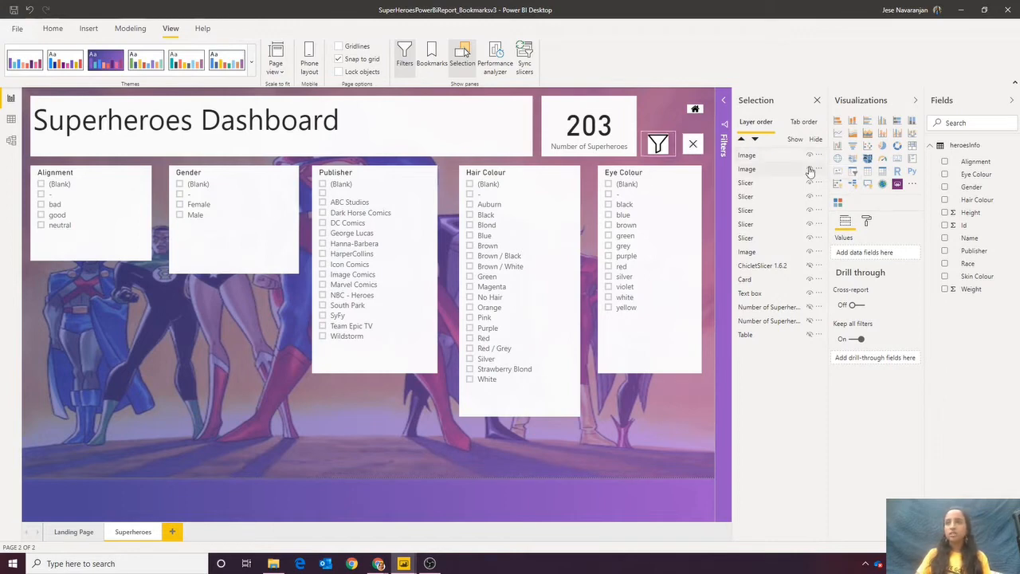
# - Hide the filter funnel icon and align the home icon directly above the X icon
pyautogui.click(810, 169)
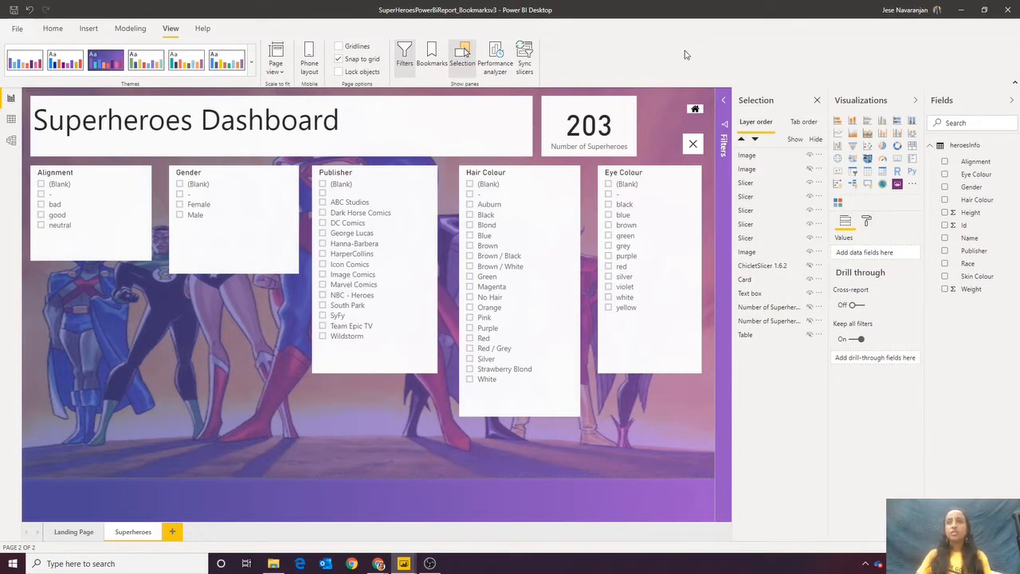
pyautogui.click(692, 116)
pyautogui.moveTo(686, 117); pyautogui.dragTo(693, 86)
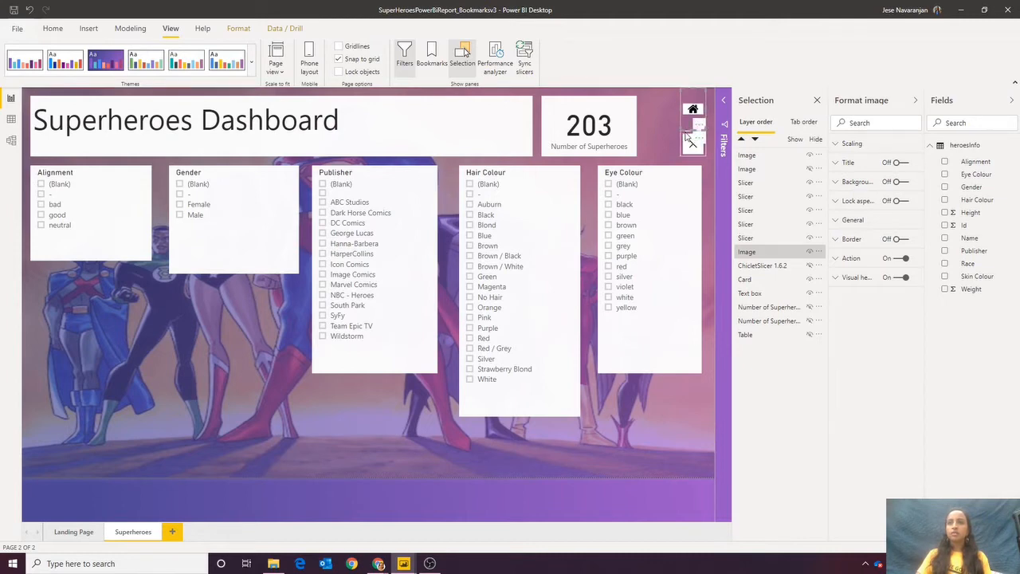
pyautogui.click(682, 117)
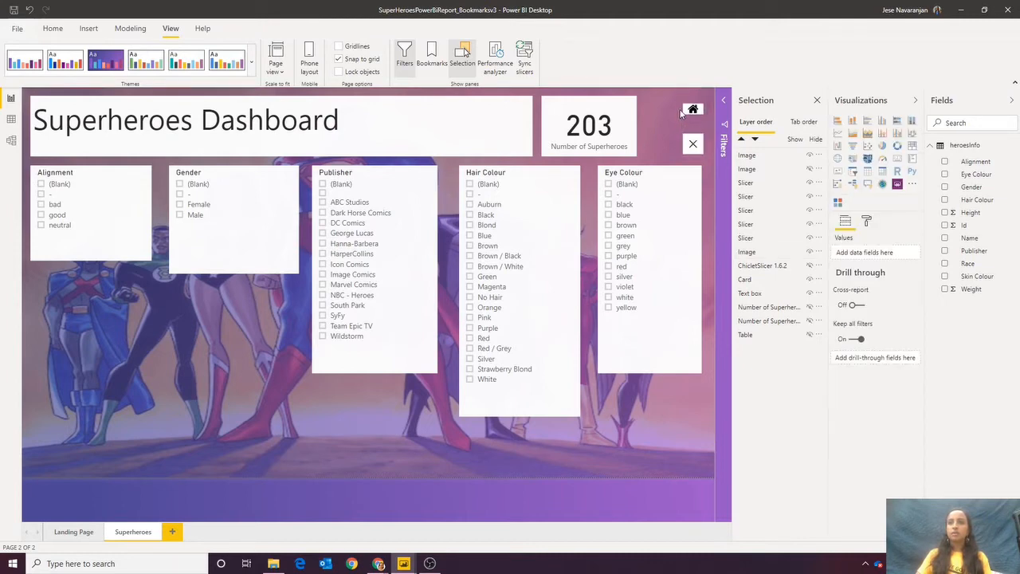
pyautogui.click(683, 115)
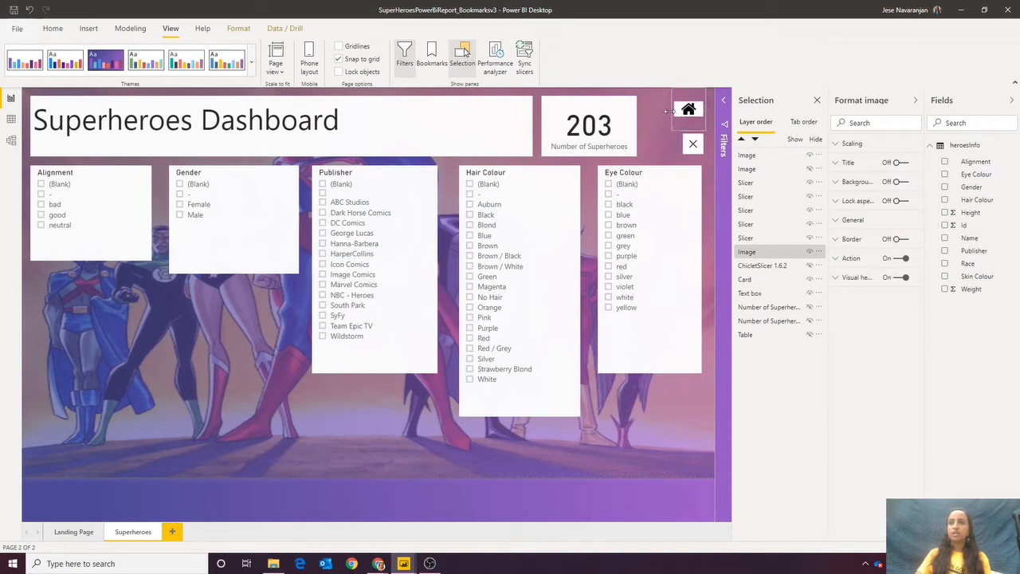
pyautogui.click(665, 147)
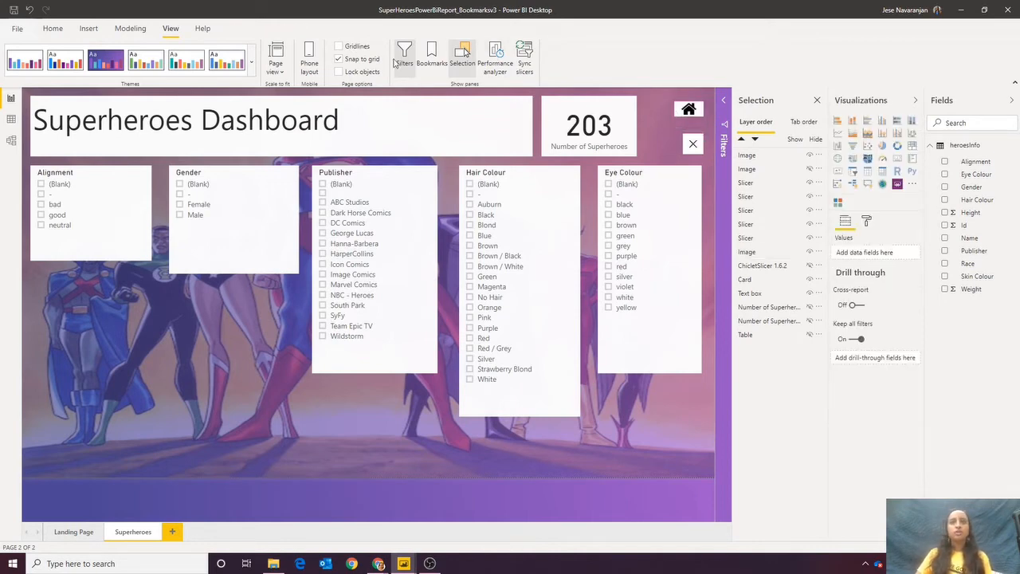
# - Add a bookmark of the current slicer view and name it Filter
pyautogui.click(431, 56)
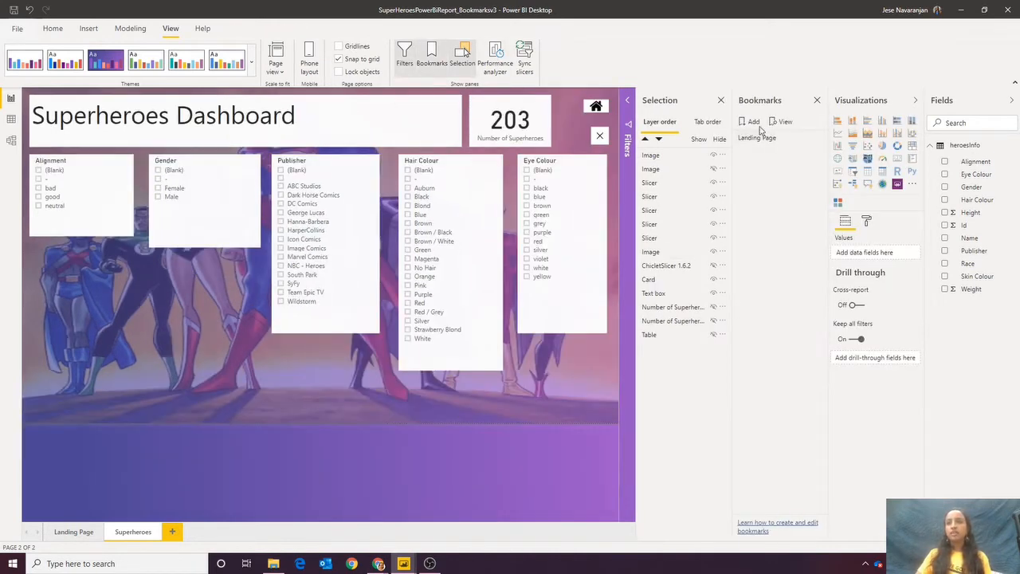
pyautogui.click(754, 123)
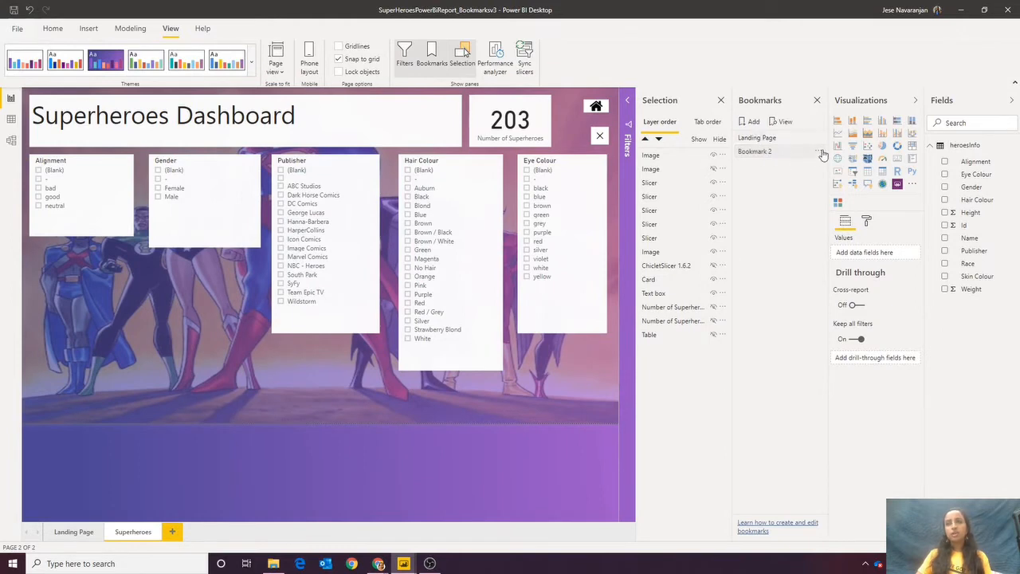
pyautogui.doubleClick(777, 150)
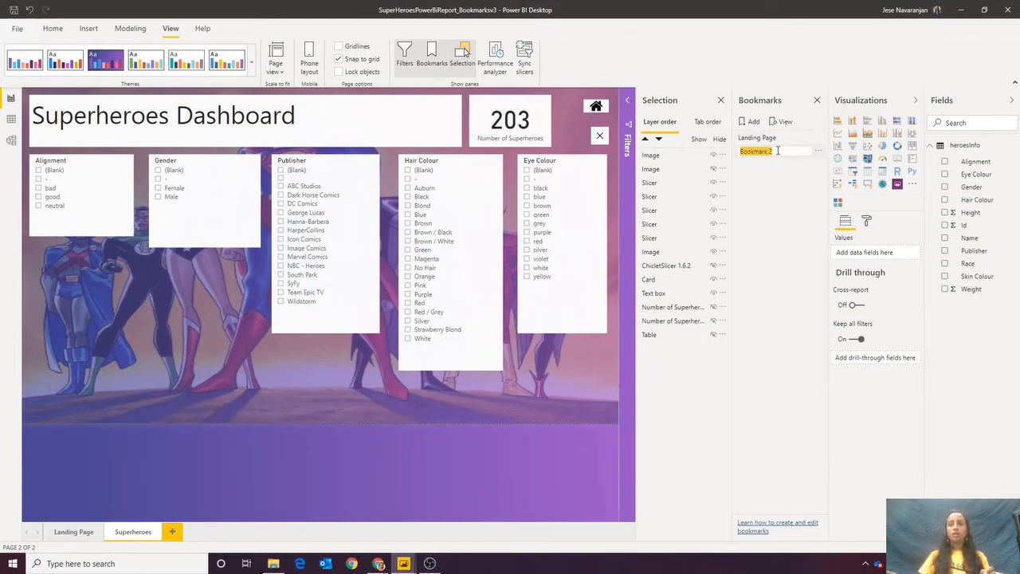
pyautogui.write('Filte')
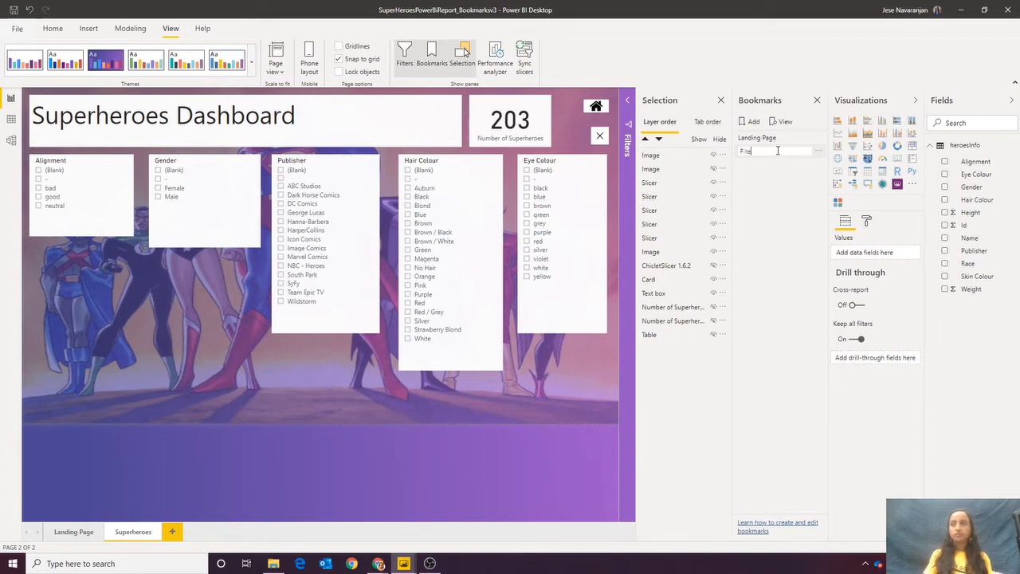
pyautogui.write('r')
pyautogui.press('Return')
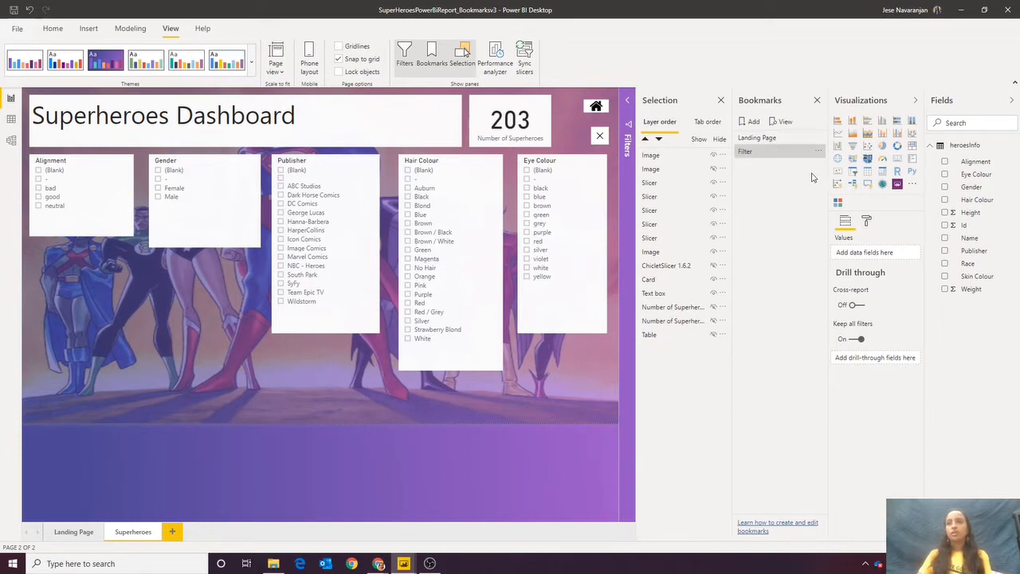
# - Check the Filter bookmark's options and test switching between the Landing Page and Filter bookmarks
pyautogui.click(817, 151)
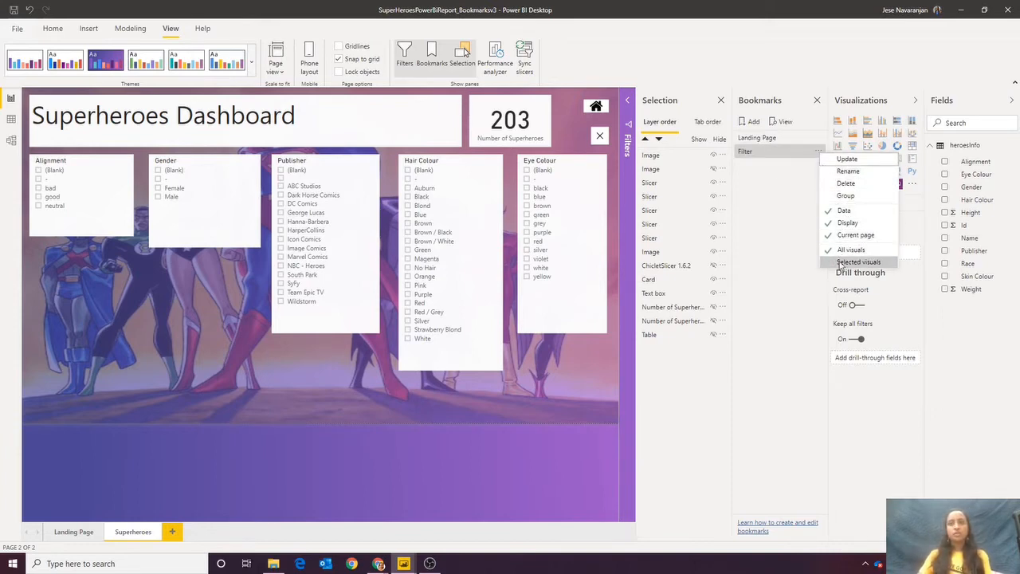
pyautogui.click(780, 230)
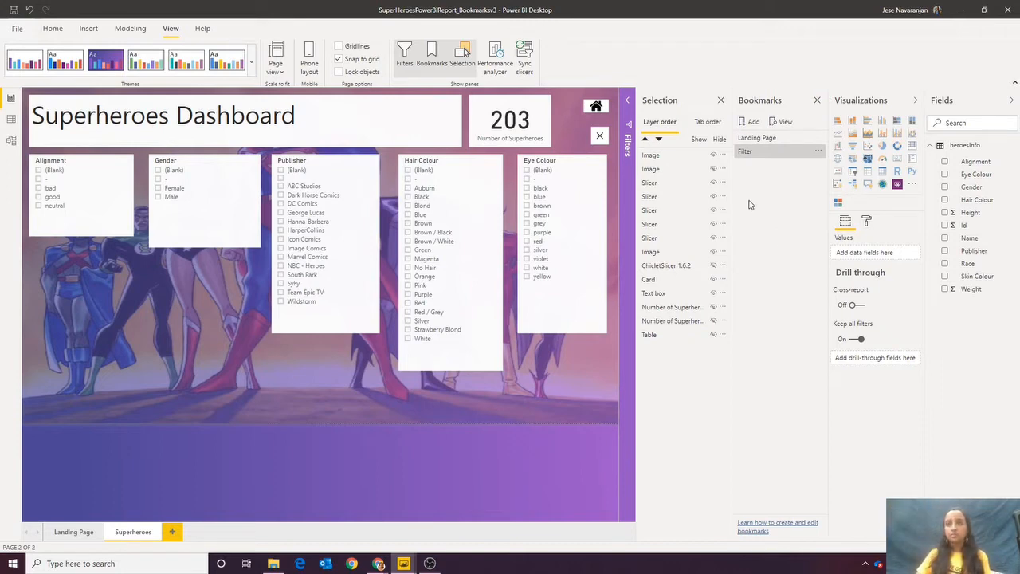
pyautogui.click(768, 138)
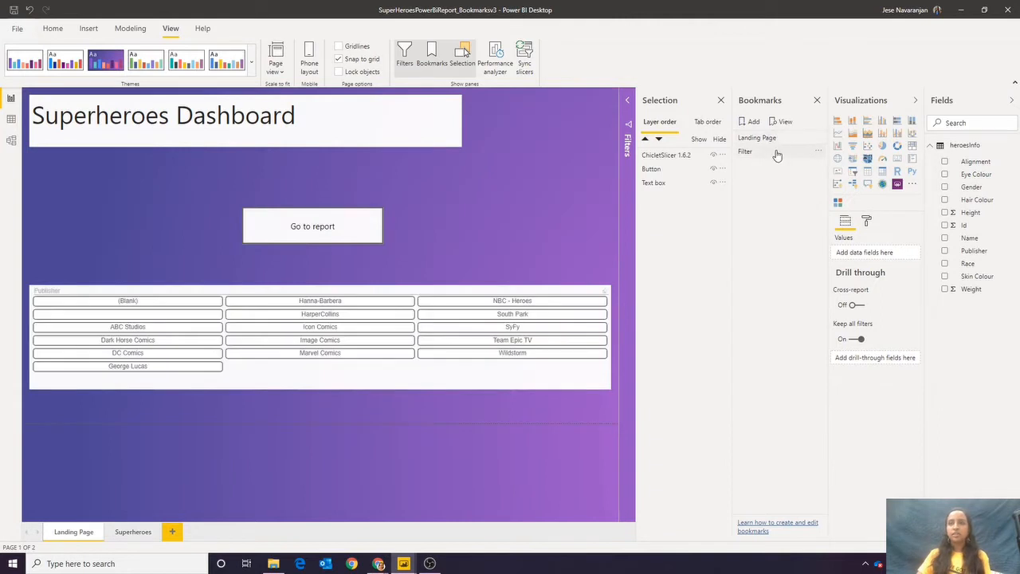
pyautogui.click(774, 152)
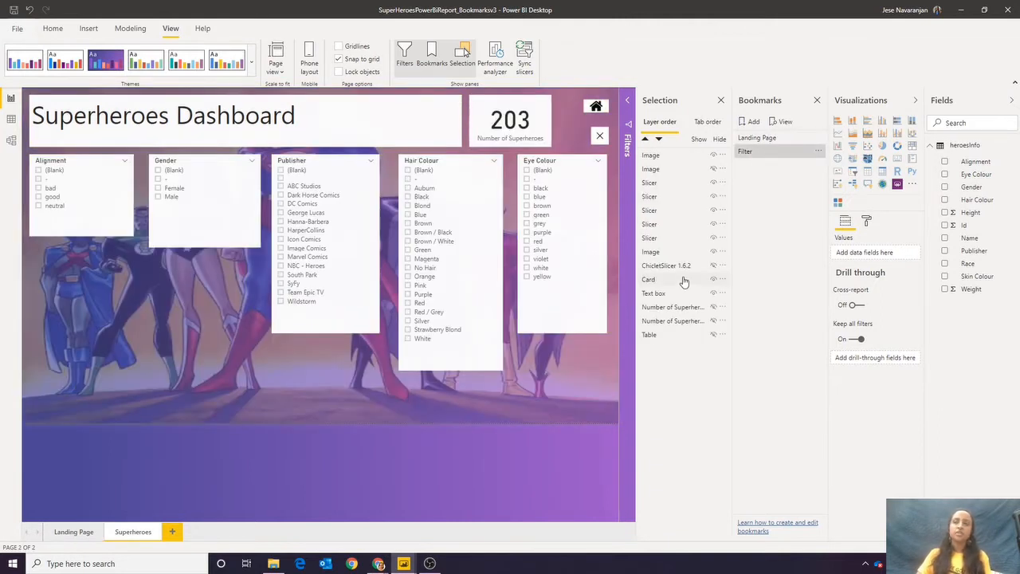
# - Swap the X icon for the filter funnel icon and show the two Number of Superheroes charts and the table again
pyautogui.click(715, 170)
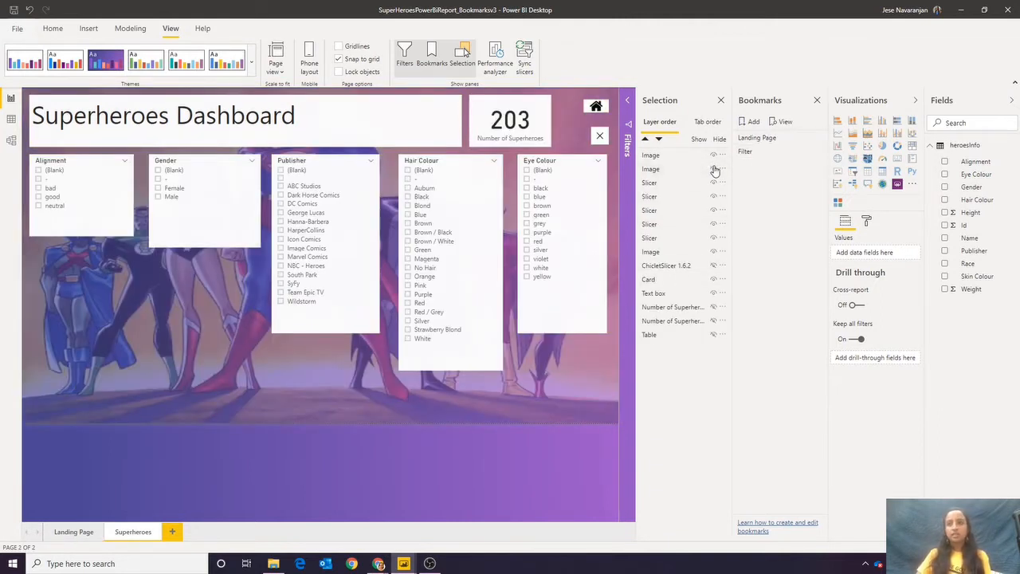
pyautogui.click(714, 156)
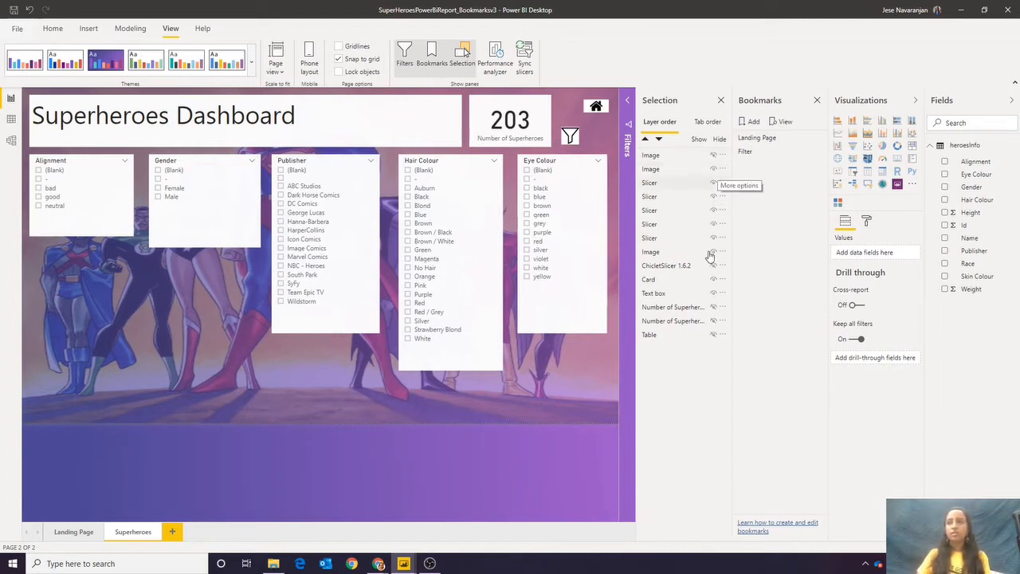
pyautogui.click(713, 320)
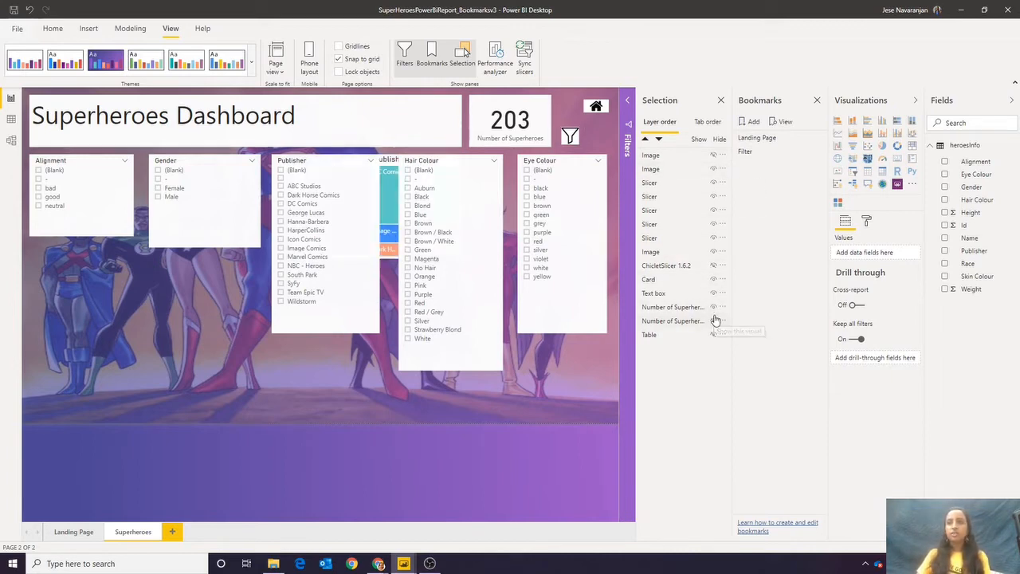
pyautogui.click(713, 336)
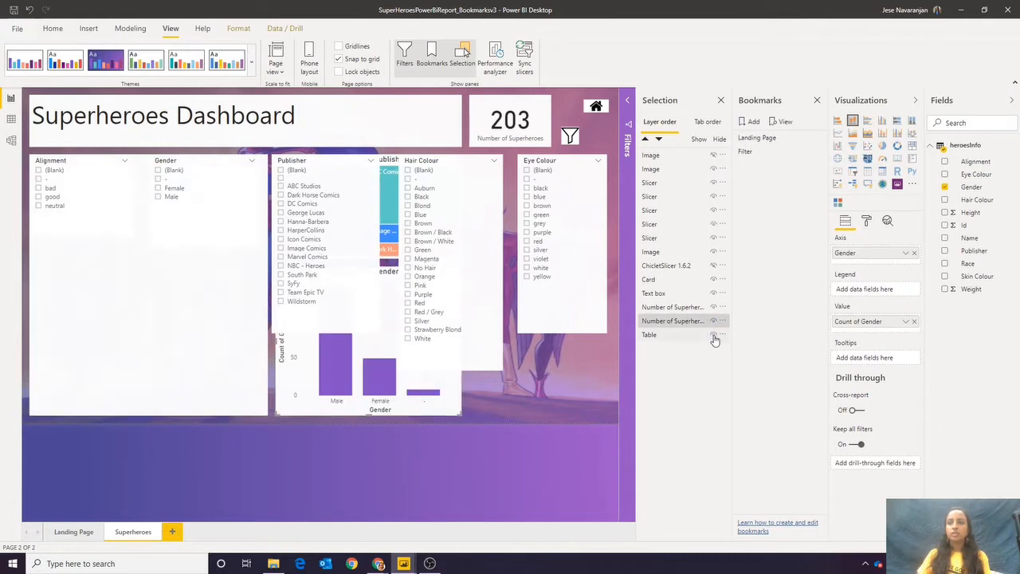
pyautogui.click(713, 182)
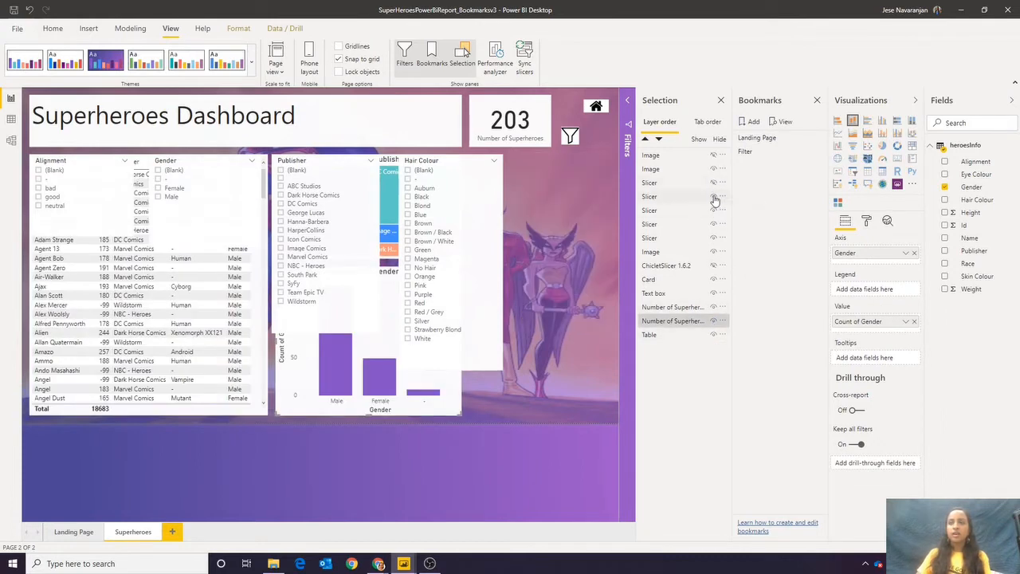
pyautogui.click(713, 196)
pyautogui.click(713, 210)
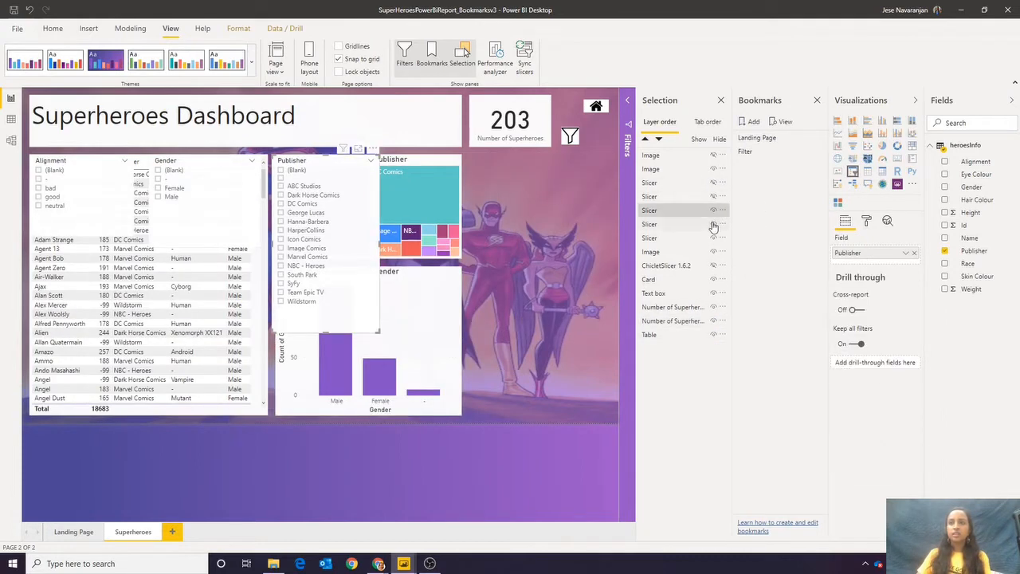
pyautogui.click(713, 224)
pyautogui.click(713, 238)
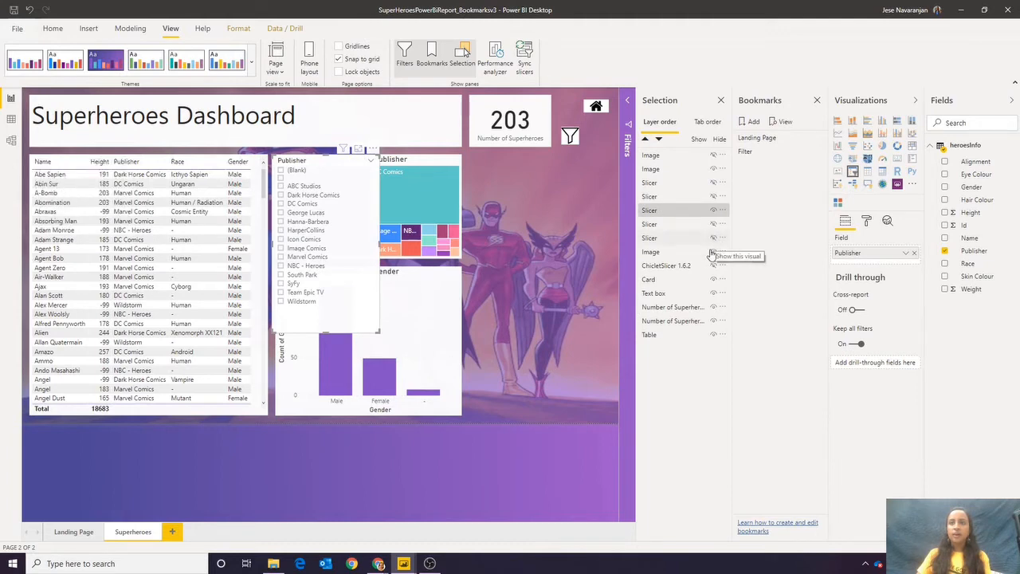
pyautogui.click(713, 184)
pyautogui.click(713, 196)
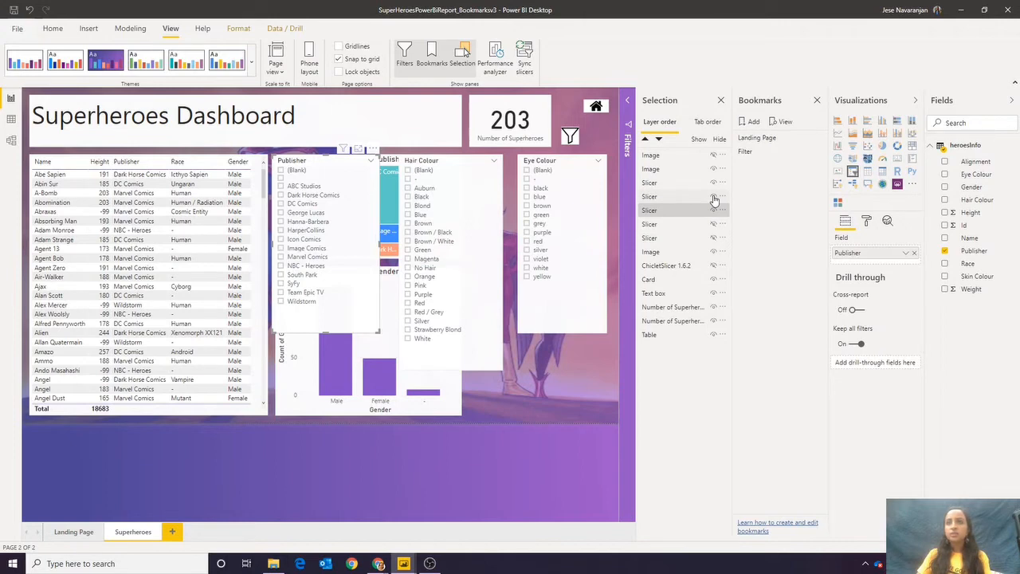
pyautogui.click(713, 210)
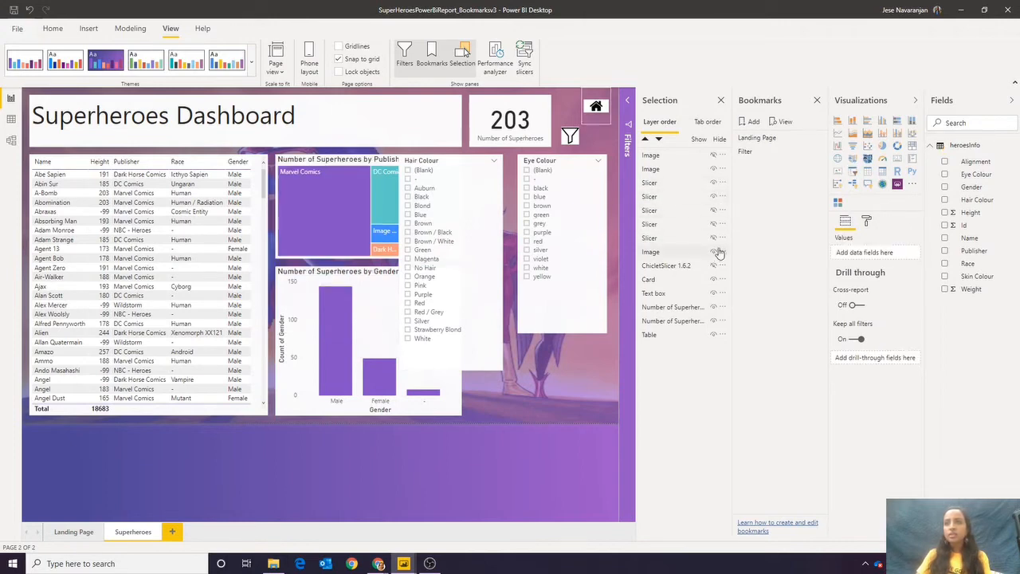
pyautogui.click(713, 237)
pyautogui.click(714, 224)
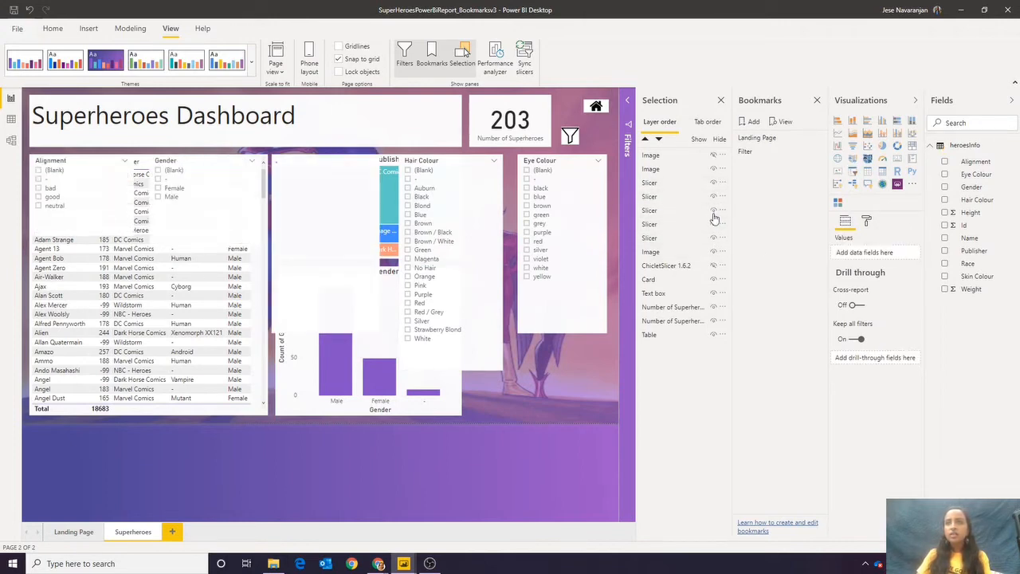
pyautogui.click(714, 212)
# - Hide the Alignment, Gender, Publisher, Hair Colour and Eye Colour slicers on the Superheroes page
pyautogui.click(714, 239)
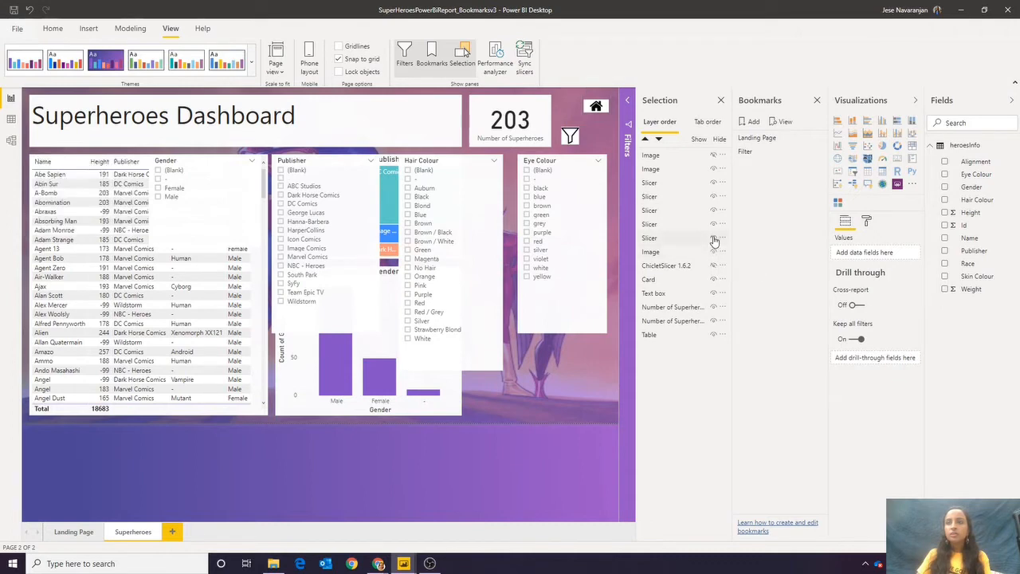
pyautogui.click(713, 224)
pyautogui.click(713, 210)
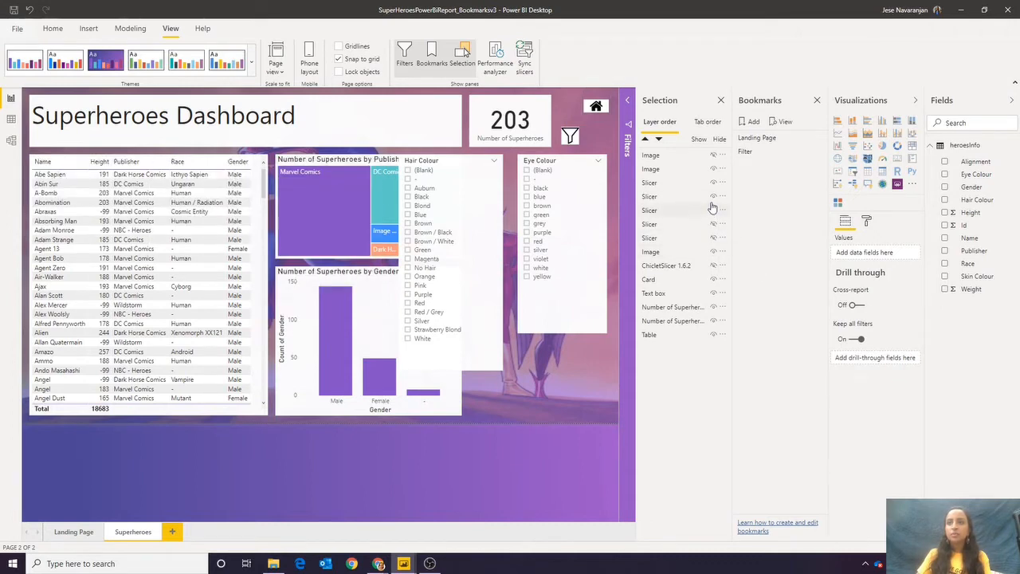
pyautogui.click(713, 196)
pyautogui.click(713, 182)
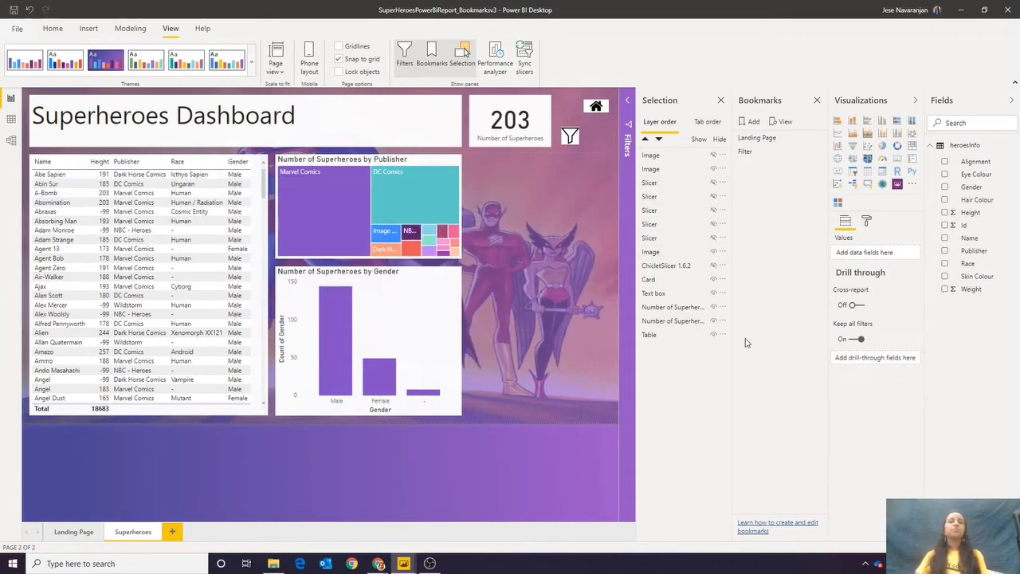
# - Move the filter funnel icon directly below the home icon, into the hidden X icon's place
pyautogui.click(570, 135)
pyautogui.moveTo(571, 136); pyautogui.dragTo(596, 135)
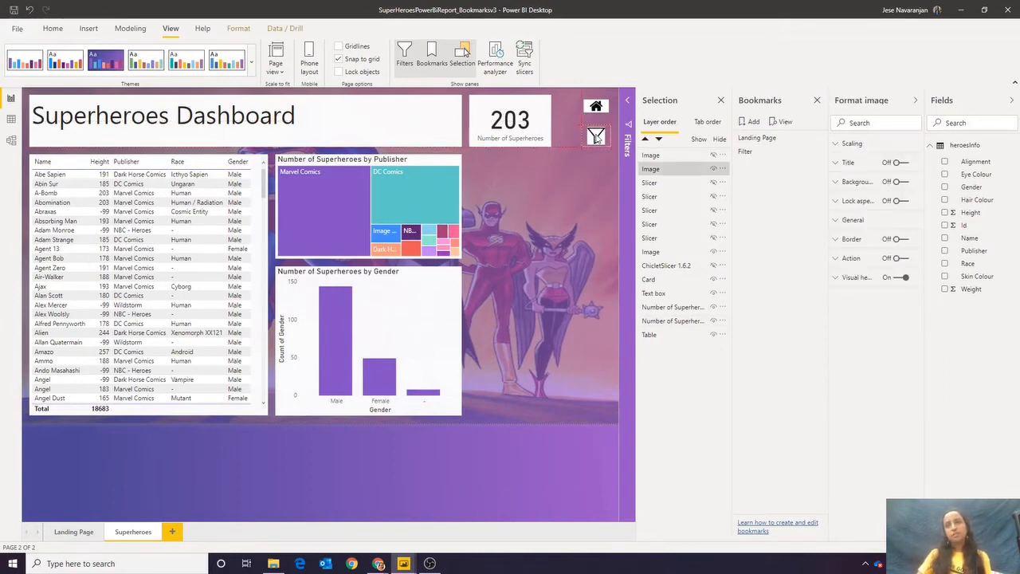
pyautogui.click(582, 163)
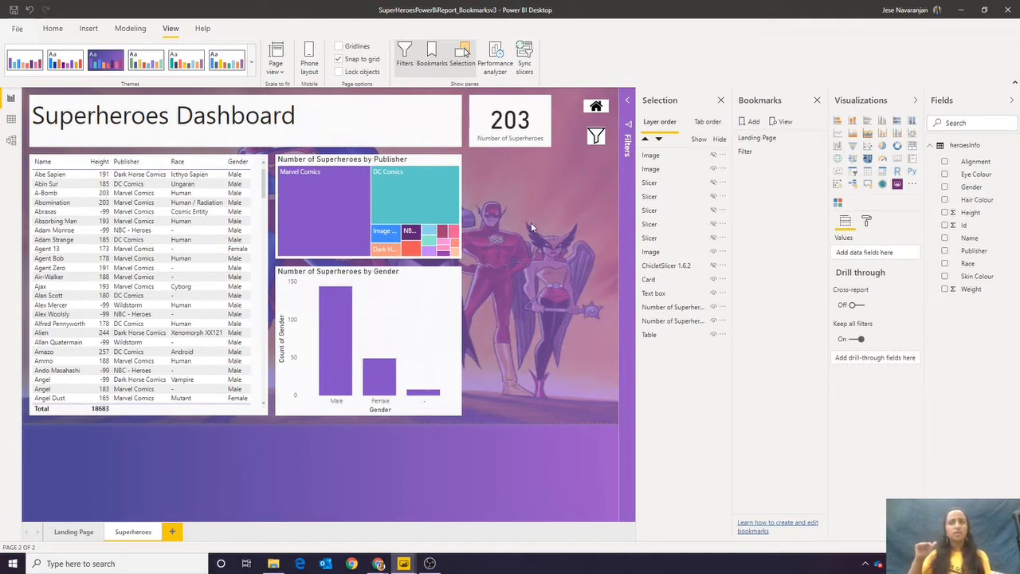
# - Add a bookmark of the current chart and table view and name it Close
pyautogui.click(753, 123)
pyautogui.doubleClick(767, 164)
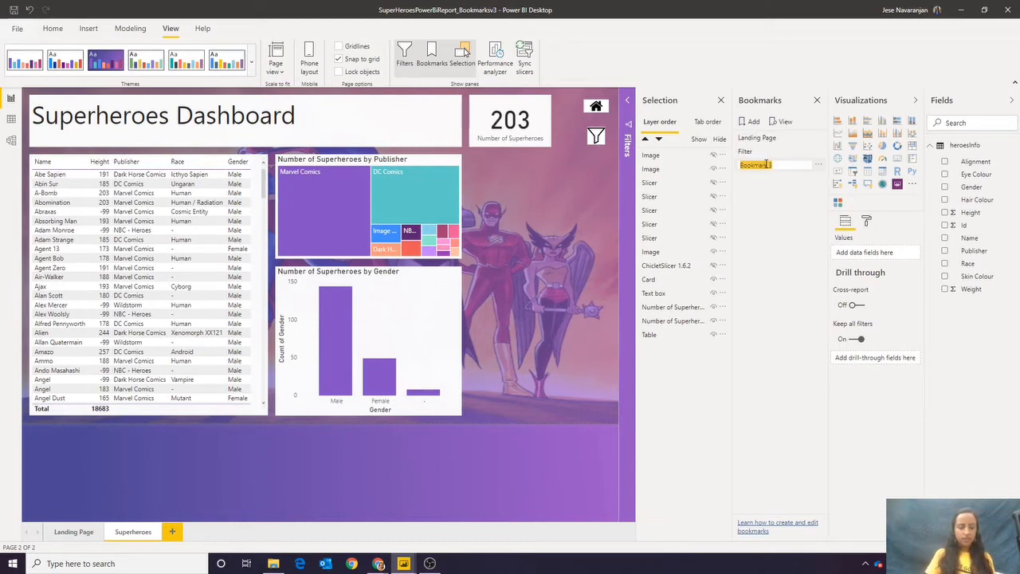
pyautogui.write('V')
pyautogui.write('lose')
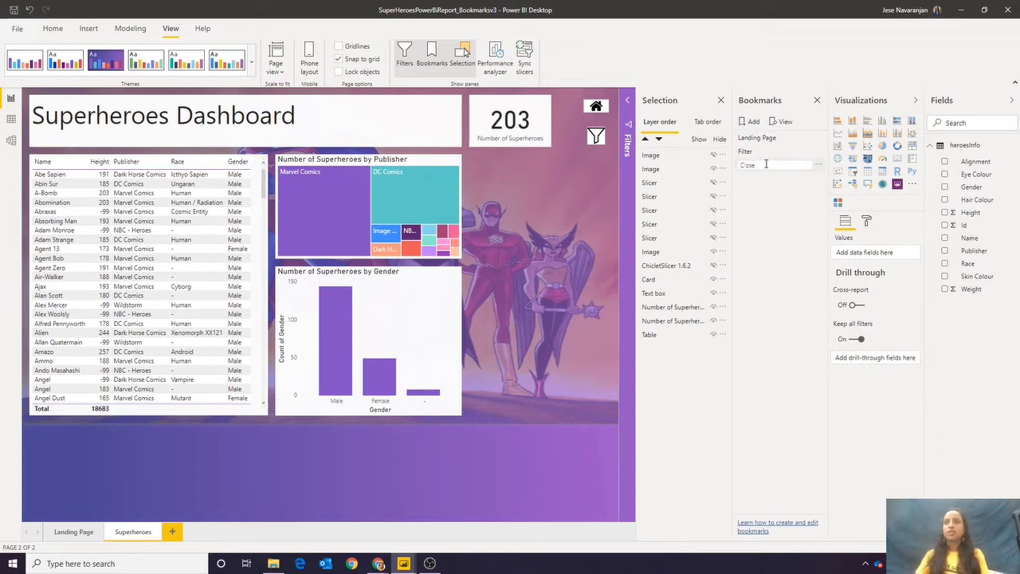
pyautogui.press('Return')
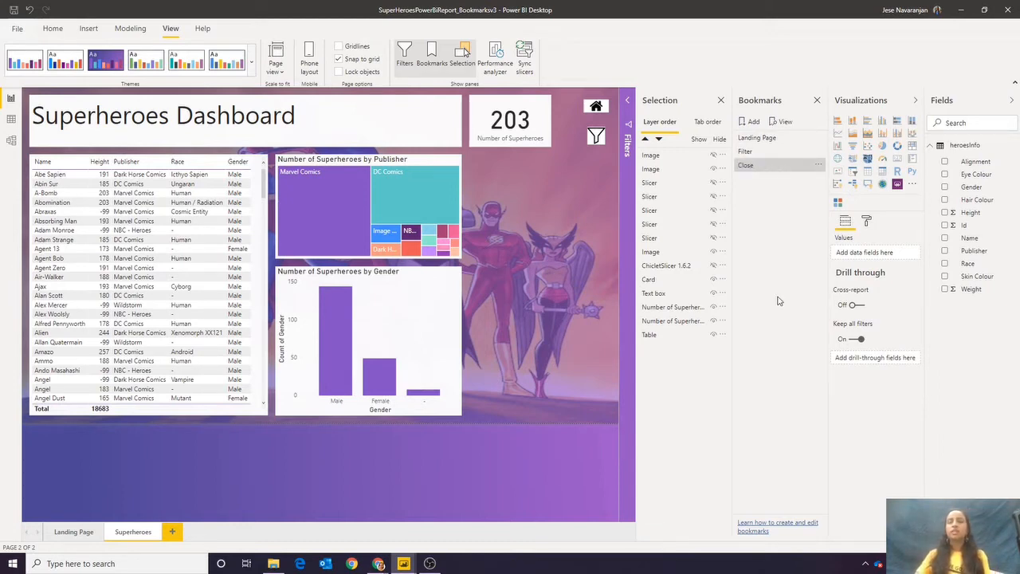
# - Turn on the filter funnel icon's action and set its type to Bookmark
pyautogui.click(592, 144)
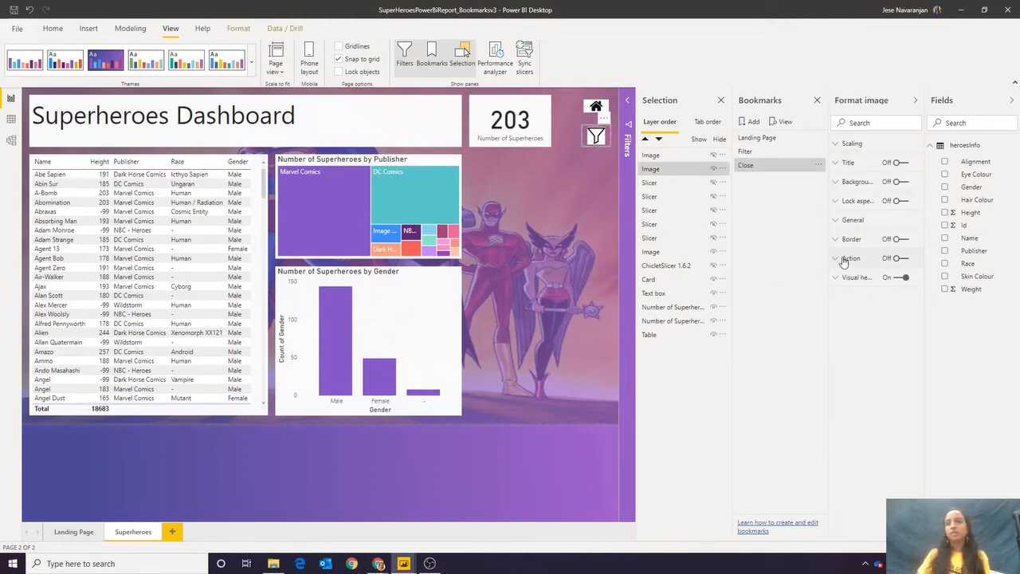
pyautogui.click(892, 258)
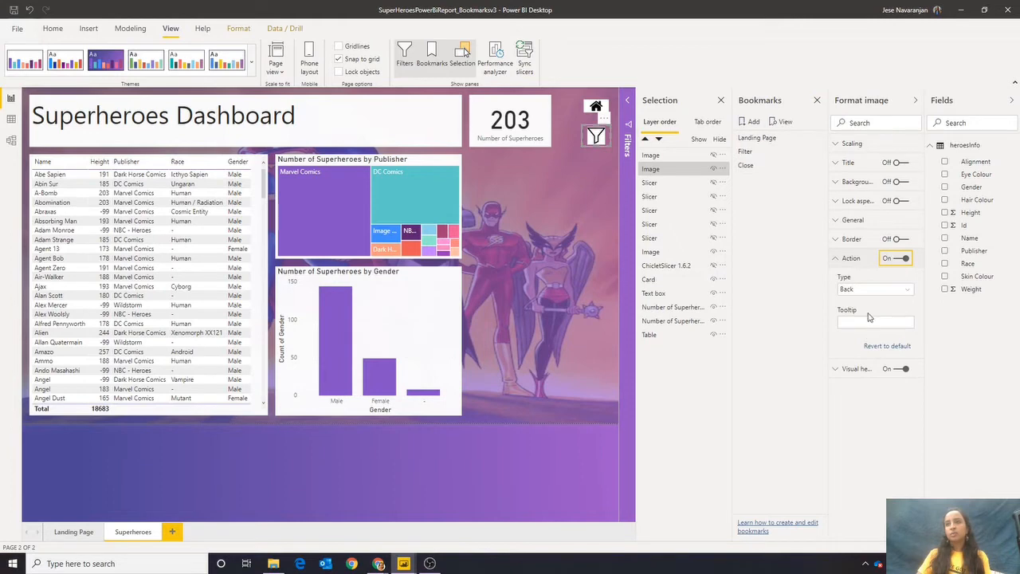
pyautogui.click(867, 291)
pyautogui.click(872, 320)
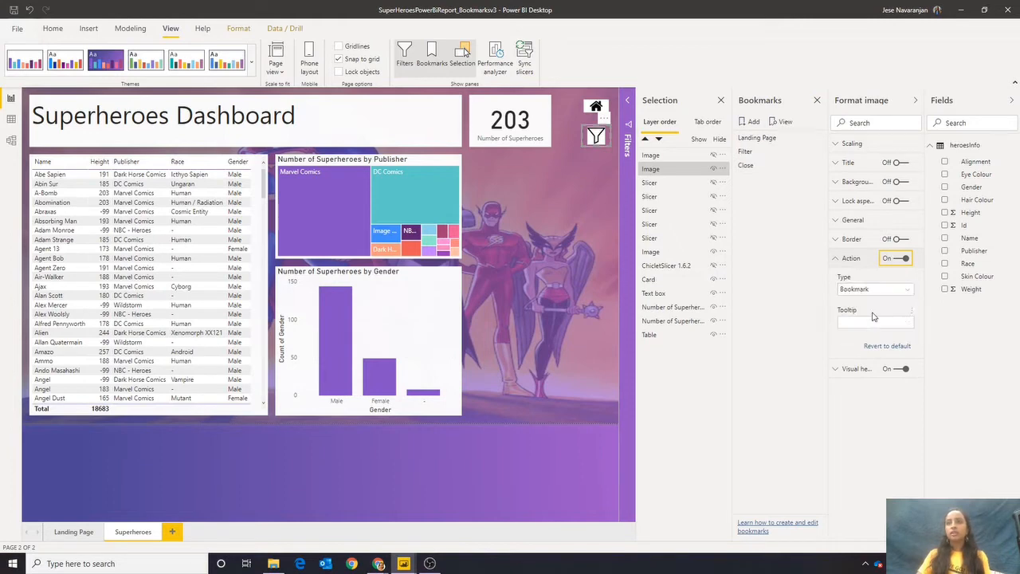
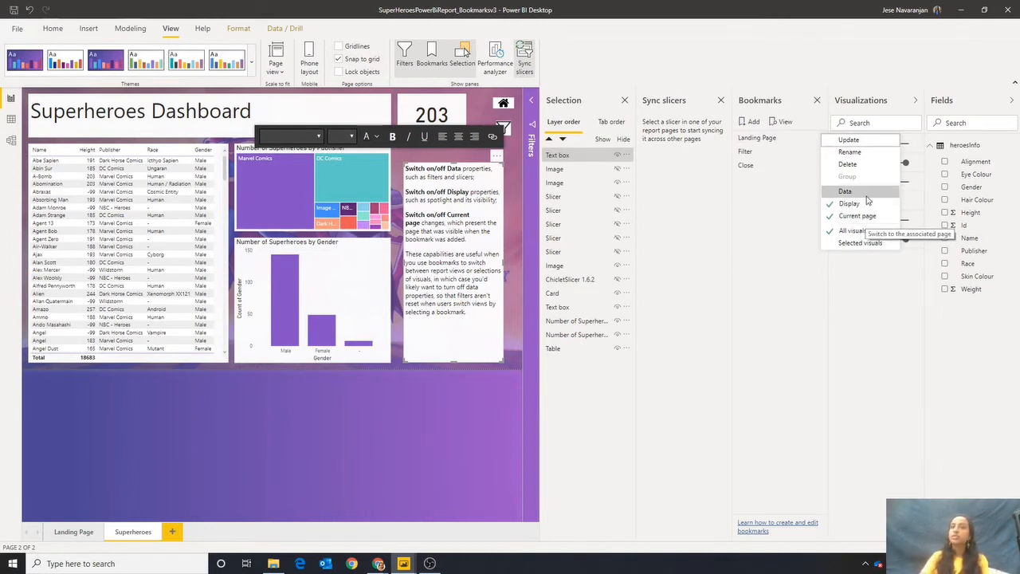
# - Spotlight the Number of Superheroes by Gender column chart on the Superheroes page
pyautogui.click(825, 263)
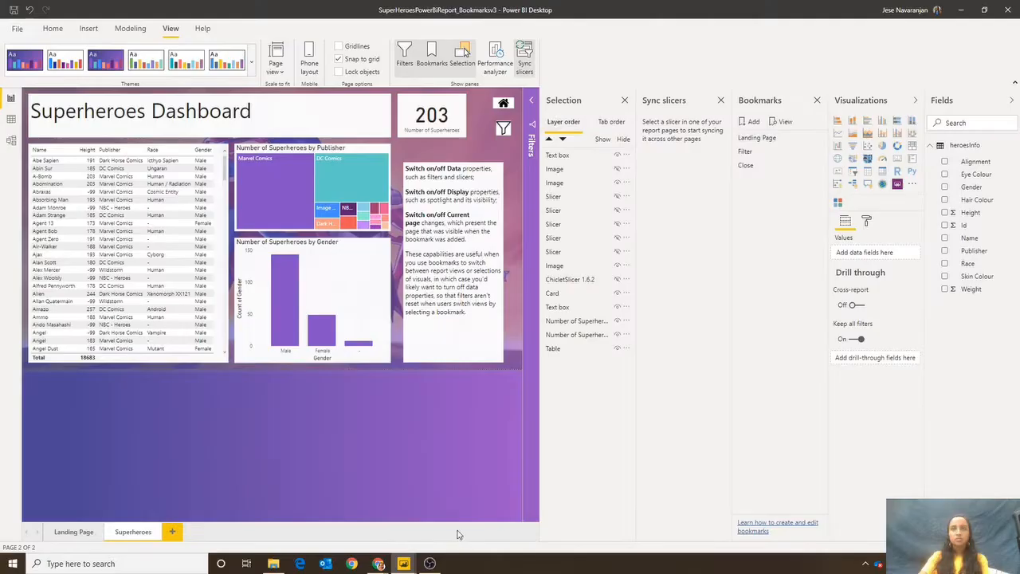
pyautogui.click(624, 101)
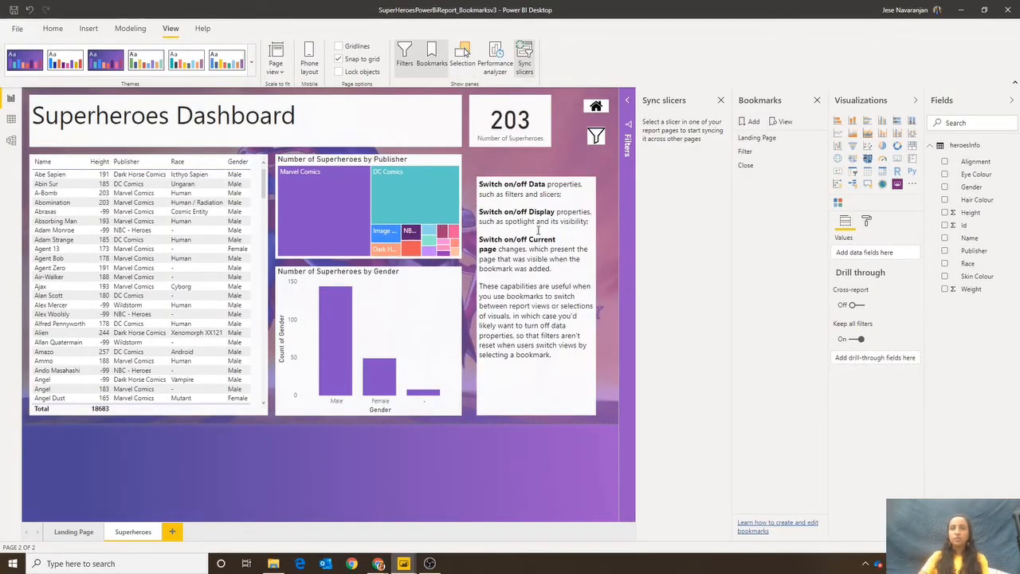
pyautogui.click(455, 262)
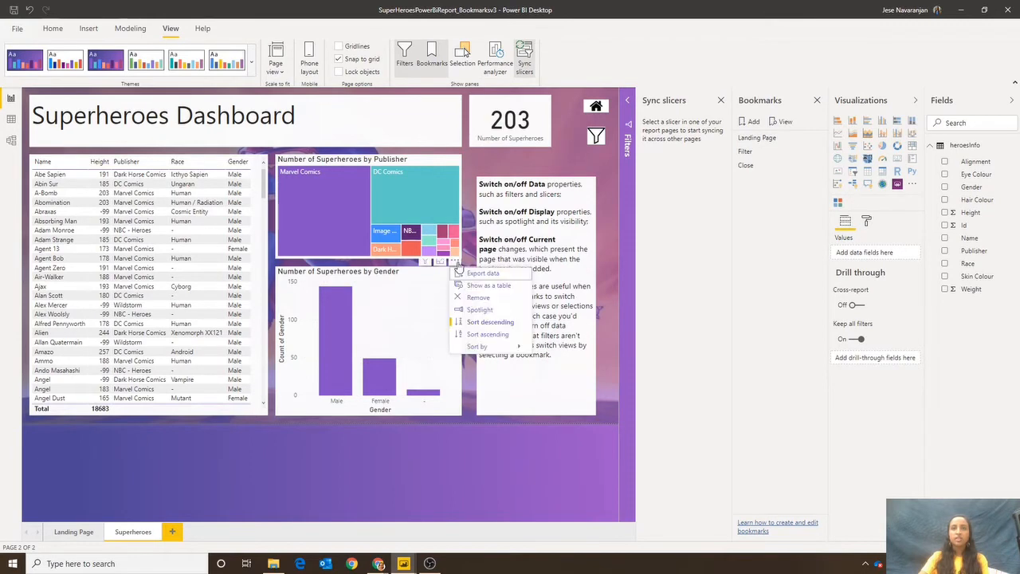
pyautogui.click(479, 309)
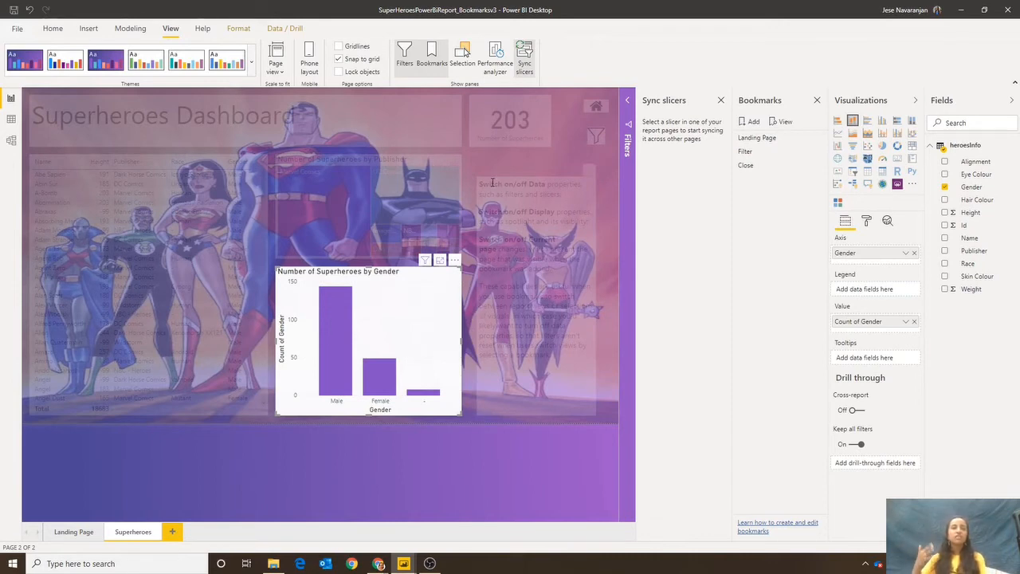
# - Add a bookmark of the spotlighted chart view and name it Spotlight
pyautogui.click(748, 124)
pyautogui.doubleClick(765, 179)
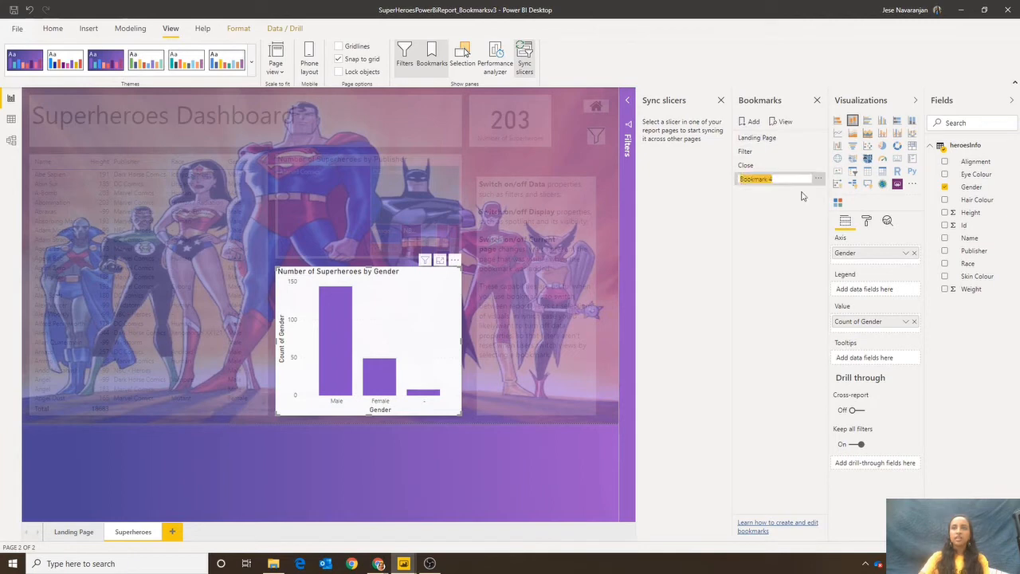
pyautogui.write('Spo')
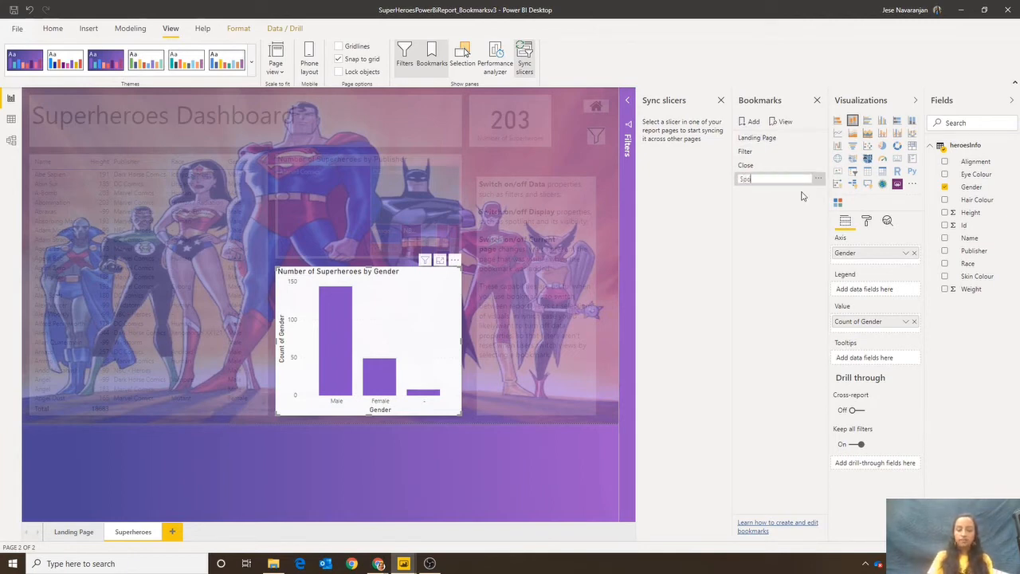
pyautogui.write('tlight')
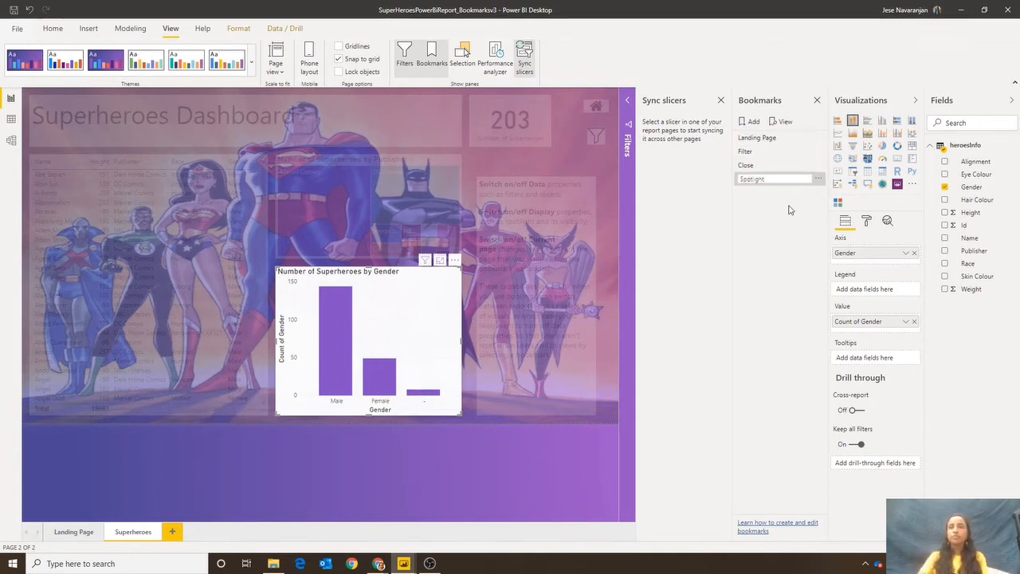
pyautogui.click(508, 521)
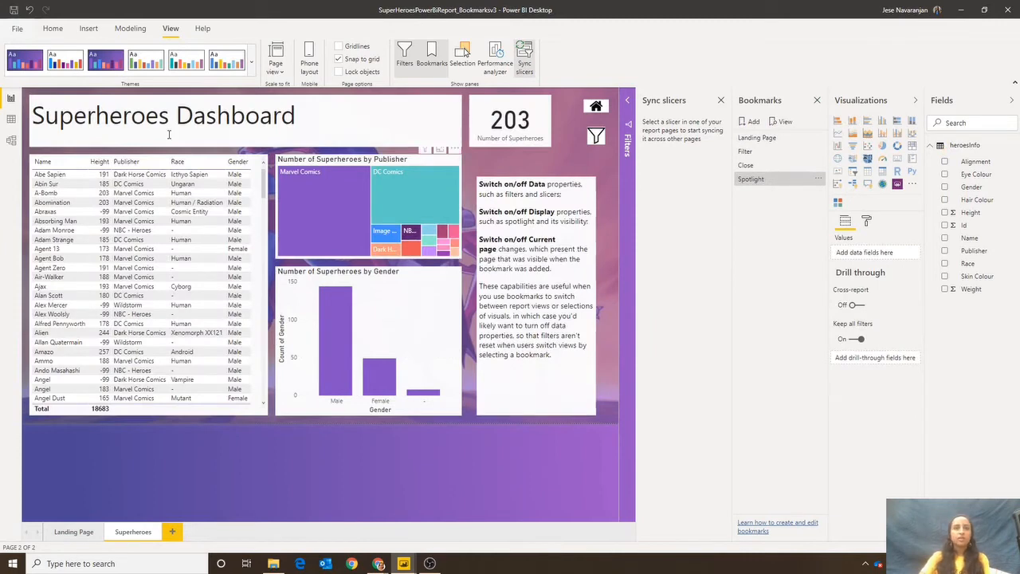
# - Insert a blank button on the Superheroes page, between the 203 card and the explanatory text box
pyautogui.click(89, 28)
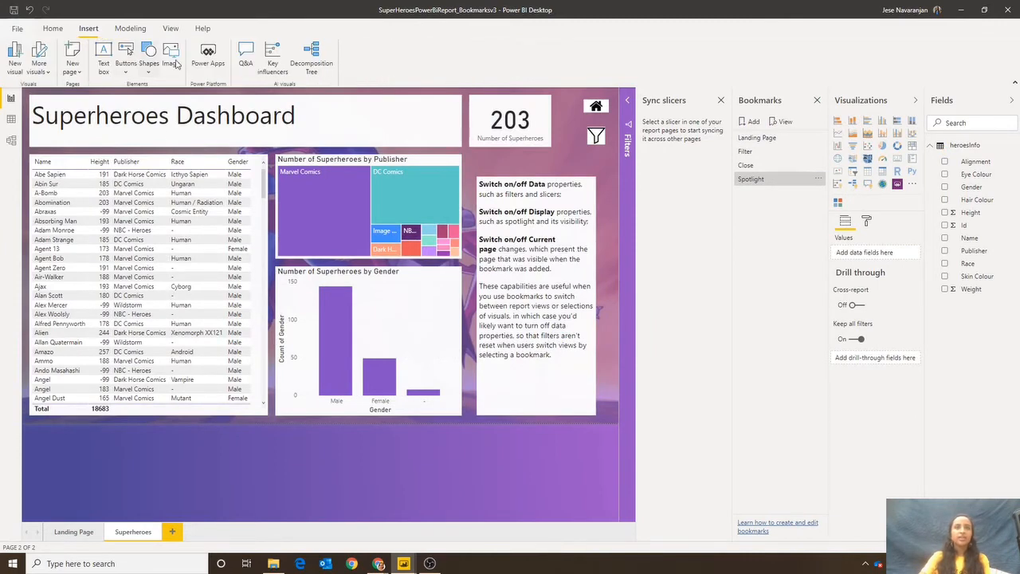
pyautogui.click(126, 72)
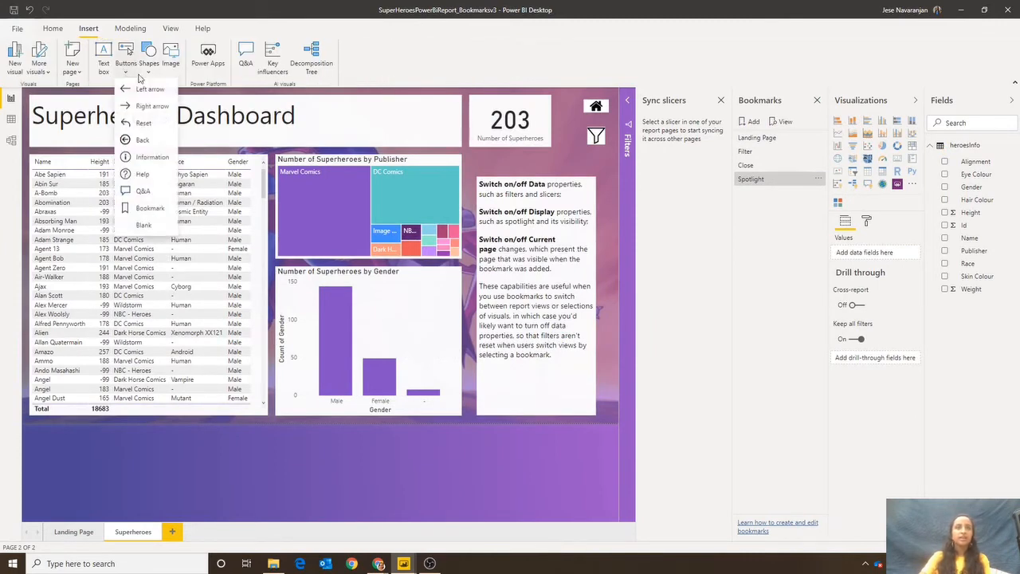
pyautogui.click(146, 223)
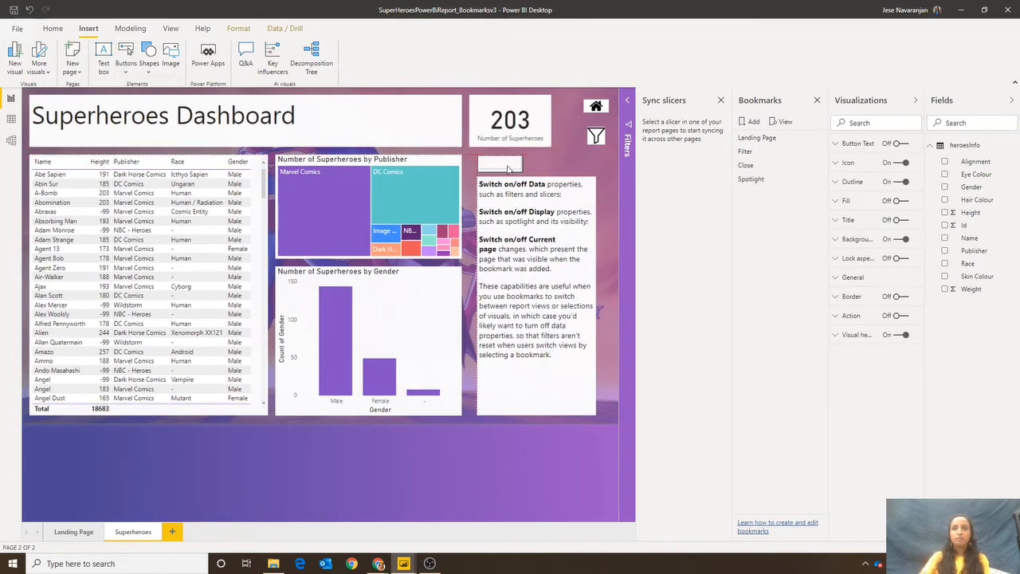
# - Turn on the blank button's action with type Bookmark and link it to the Spotlight bookmark
pyautogui.click(853, 317)
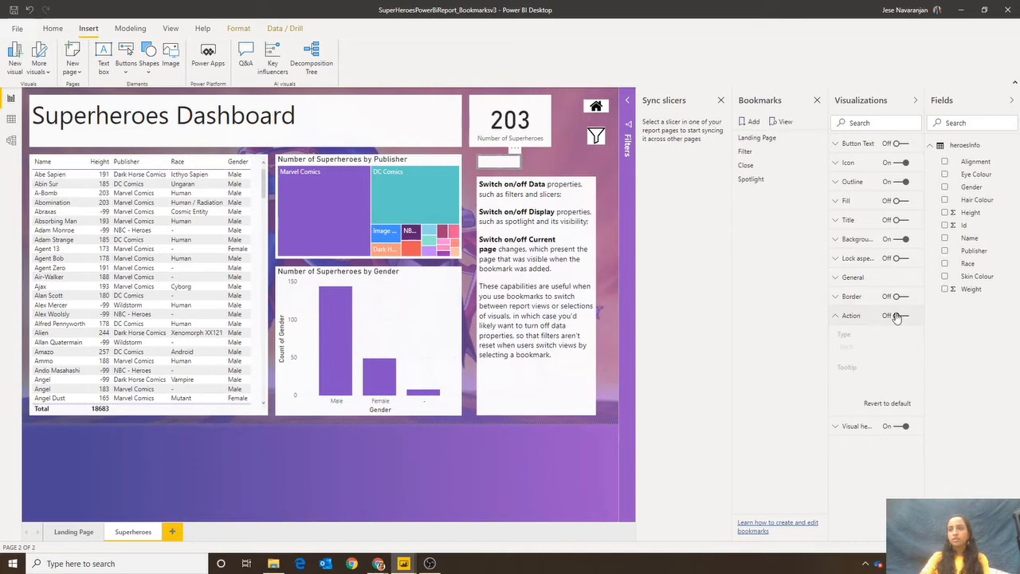
pyautogui.click(892, 316)
pyautogui.click(861, 348)
pyautogui.click(862, 365)
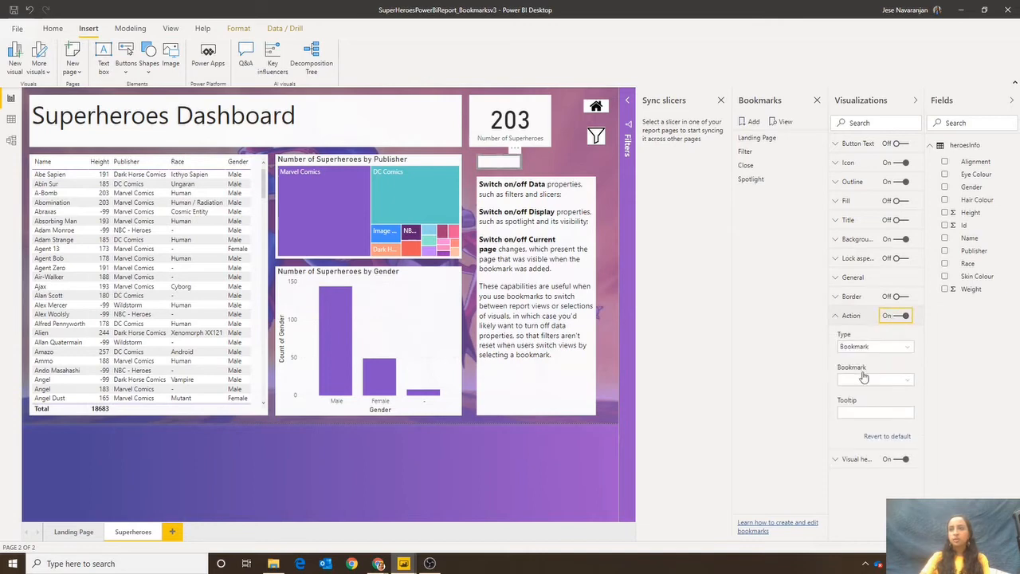
pyautogui.click(865, 380)
pyautogui.click(874, 438)
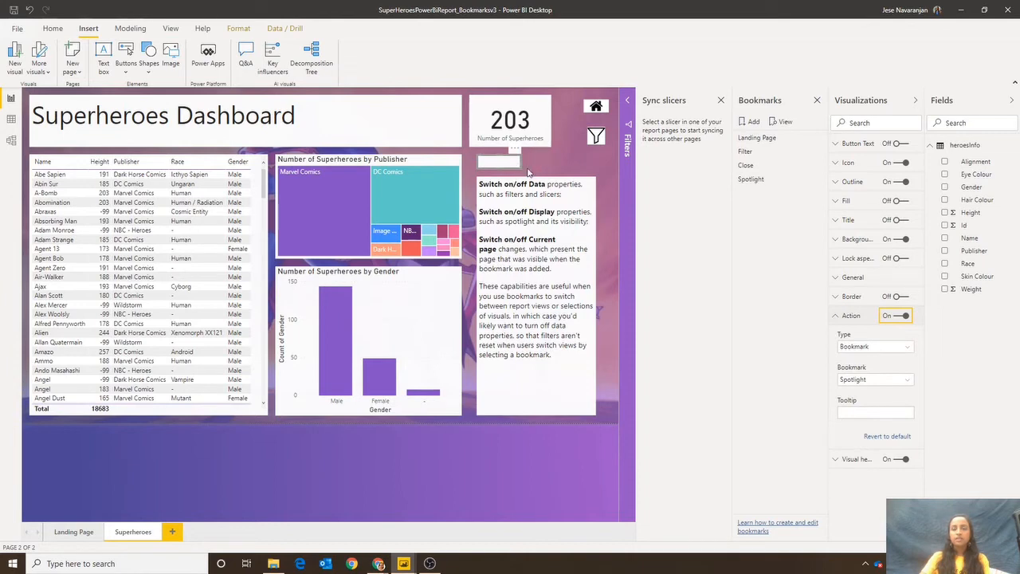
# - Widen the blank button and turn on its button text, reading "Click on me!"
pyautogui.moveTo(526, 171); pyautogui.dragTo(555, 172)
pyautogui.click(562, 177)
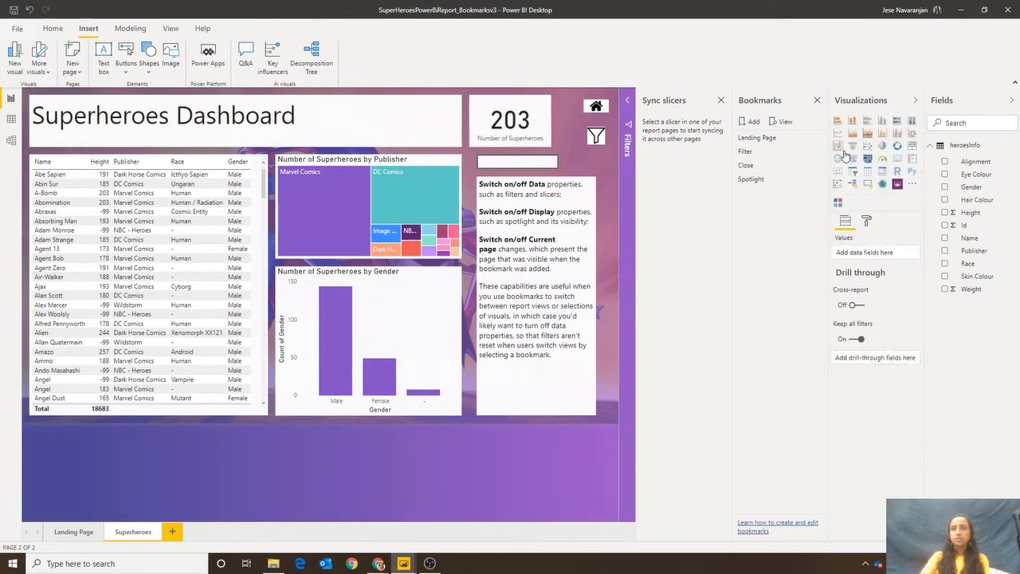
pyautogui.click(544, 162)
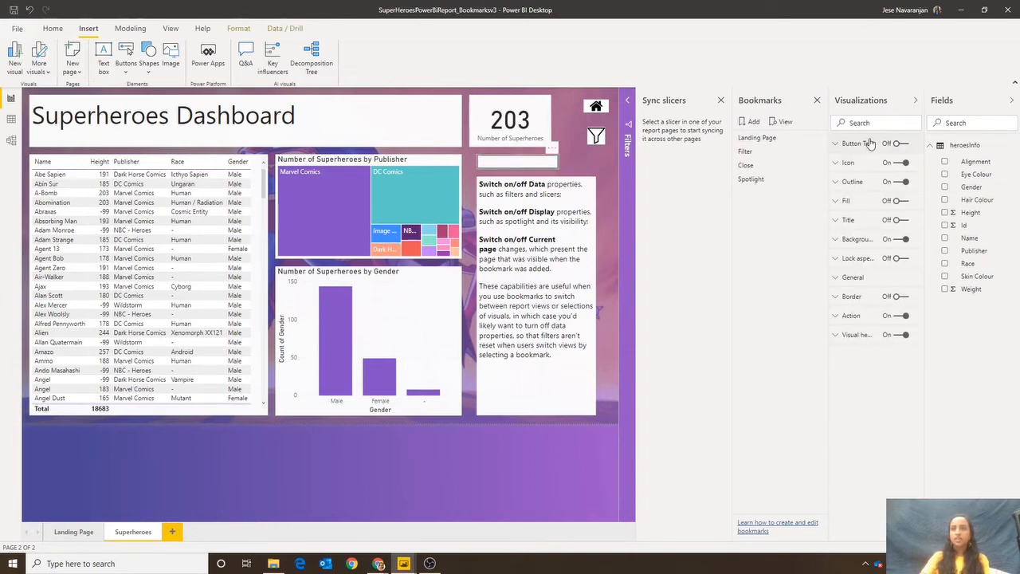
pyautogui.click(869, 143)
pyautogui.click(897, 143)
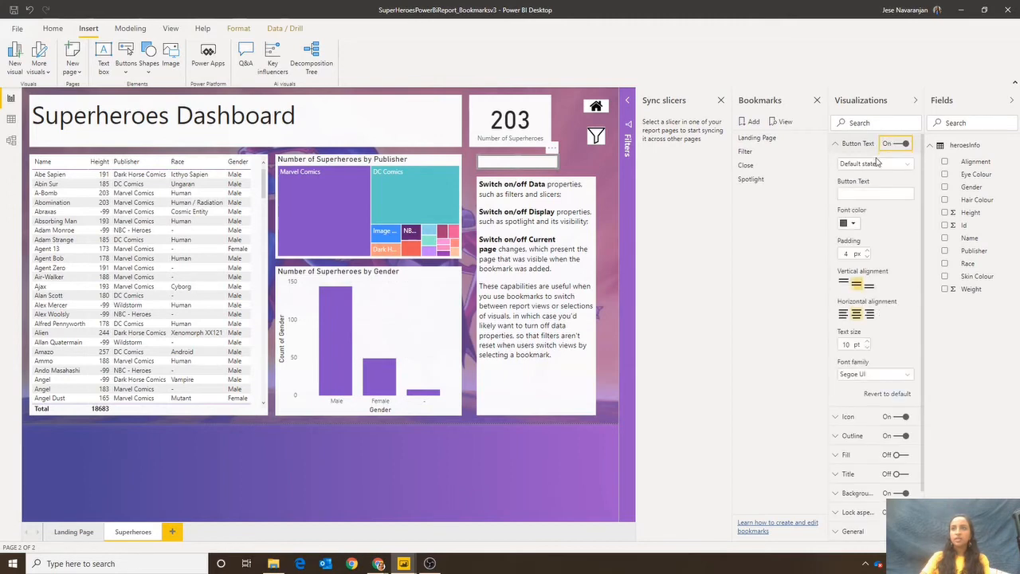
pyautogui.click(872, 193)
pyautogui.write('Clic')
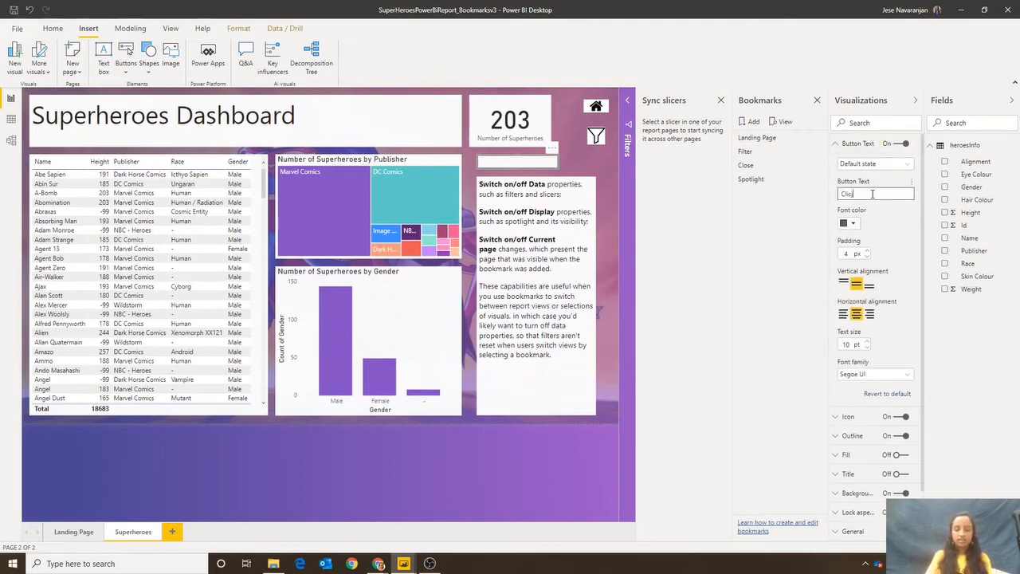
pyautogui.write('k on')
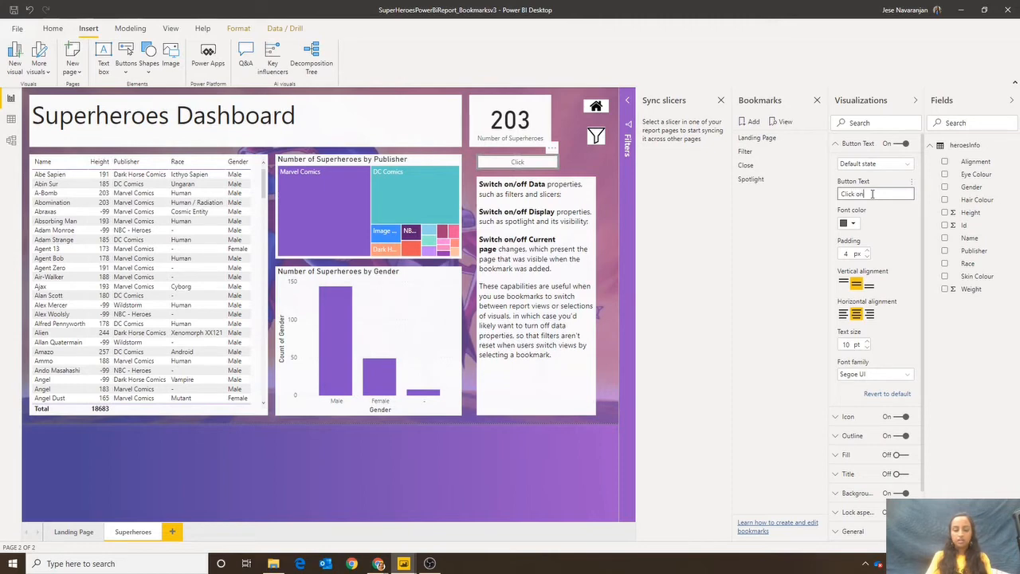
pyautogui.write(' me!')
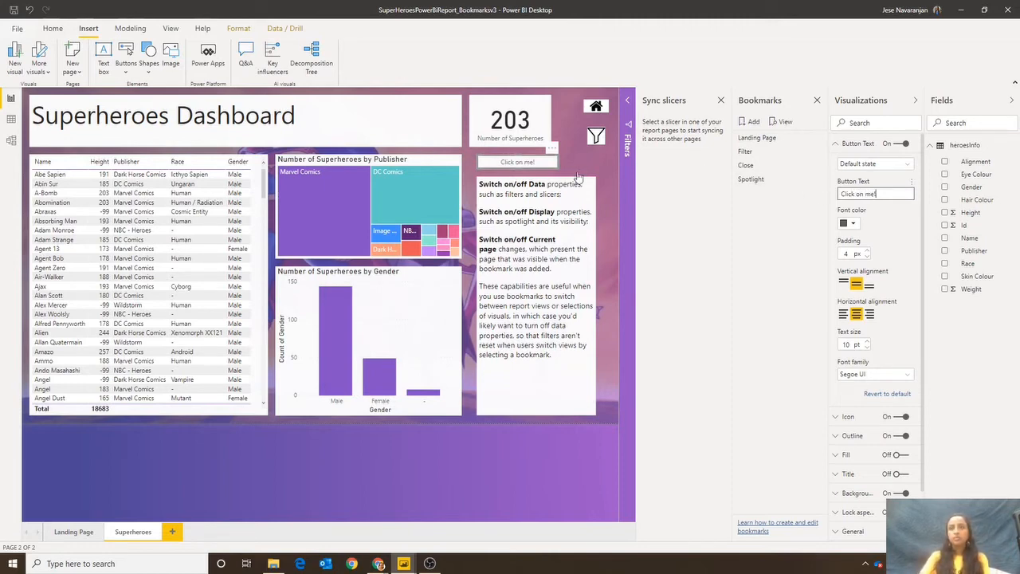
pyautogui.click(836, 147)
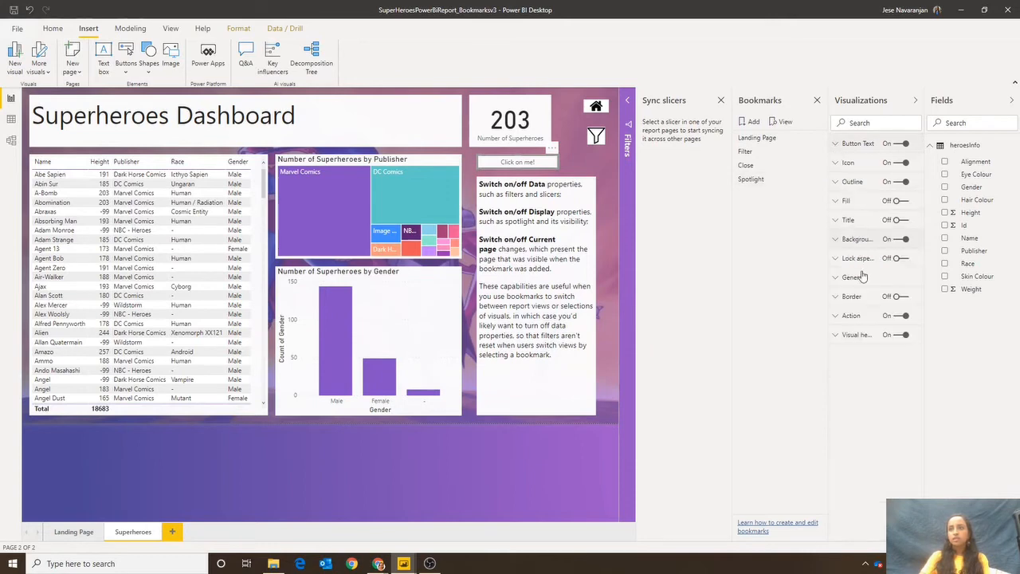
# - Check the "Click on me!" button's action settings and test its link to the Spotlight bookmark
pyautogui.click(860, 317)
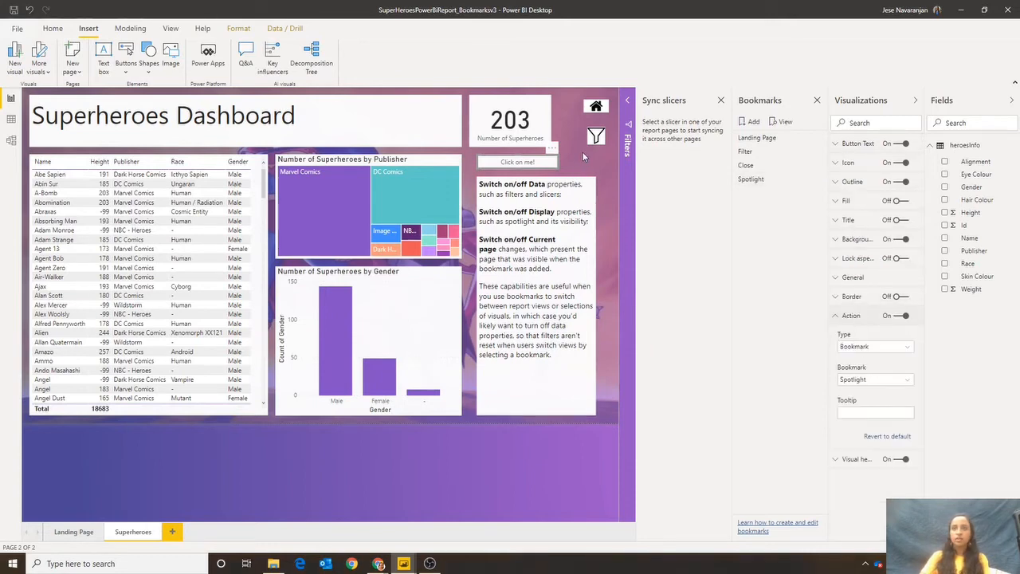
pyautogui.click(557, 166)
pyautogui.keyDown('ctrl'); pyautogui.click(501, 165); pyautogui.keyUp('ctrl')
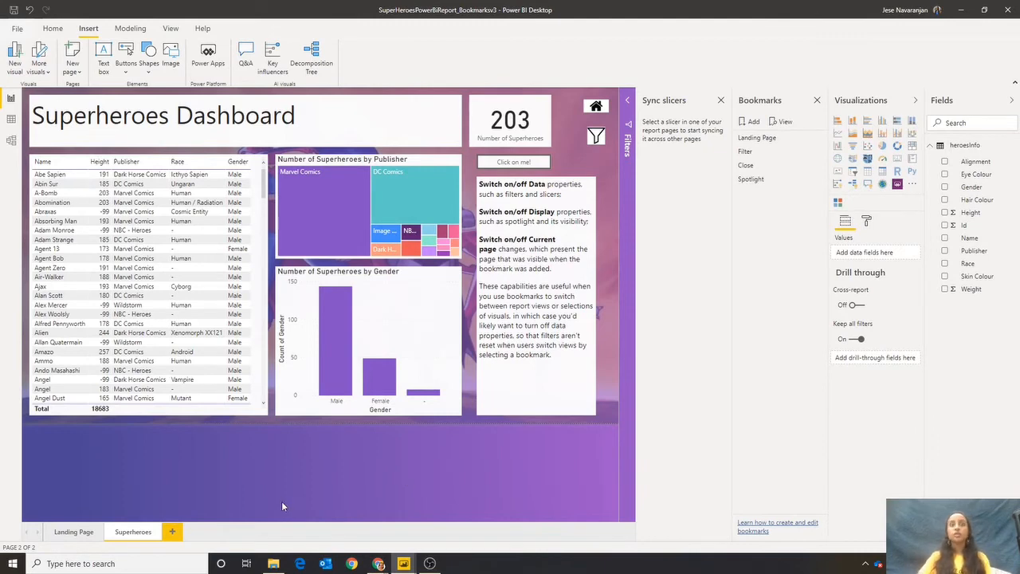
# - Add a new report page and paste a copy of the superheroes table from the Superheroes page onto it
pyautogui.click(247, 414)
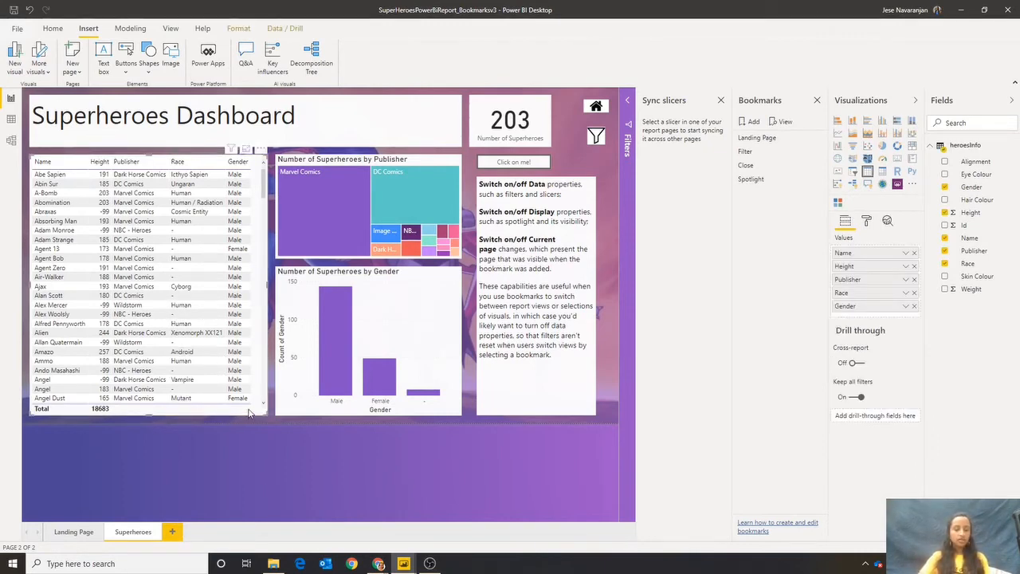
pyautogui.click(171, 531)
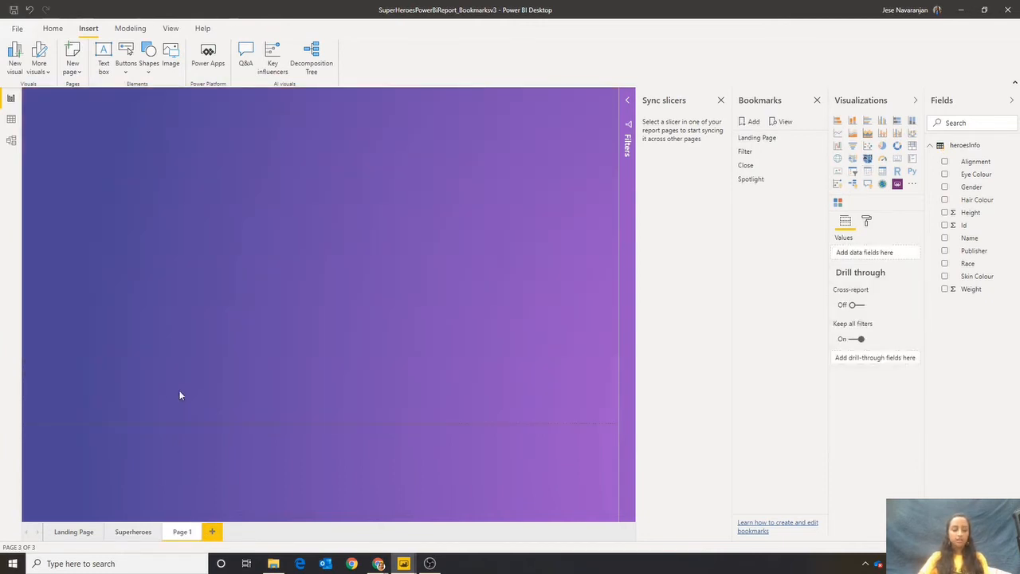
pyautogui.hotkey('ctrl', 'v')
# - Copy the Superheroes Dashboard title text box from the Superheroes page onto the new page
pyautogui.click(132, 532)
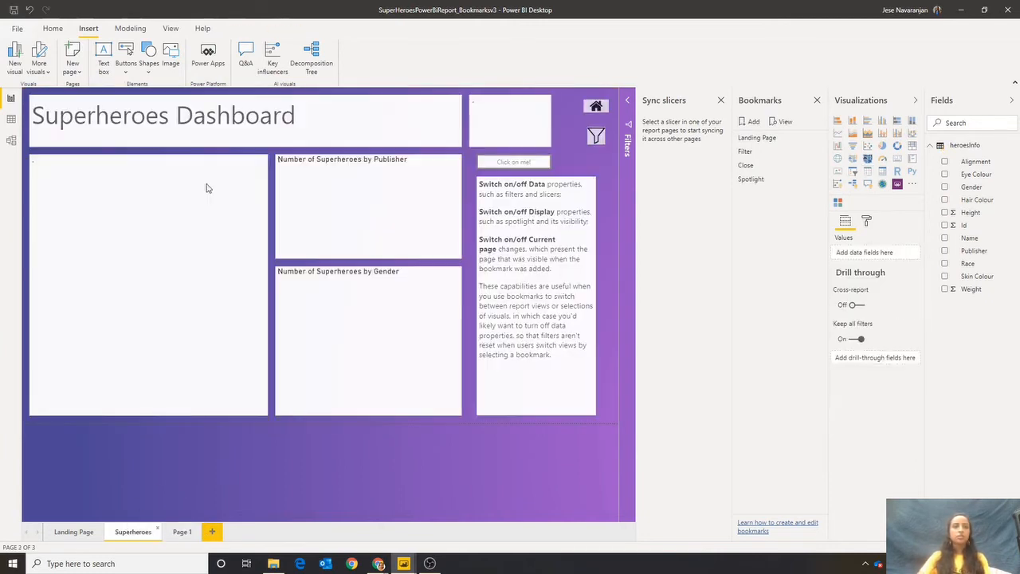
pyautogui.click(209, 148)
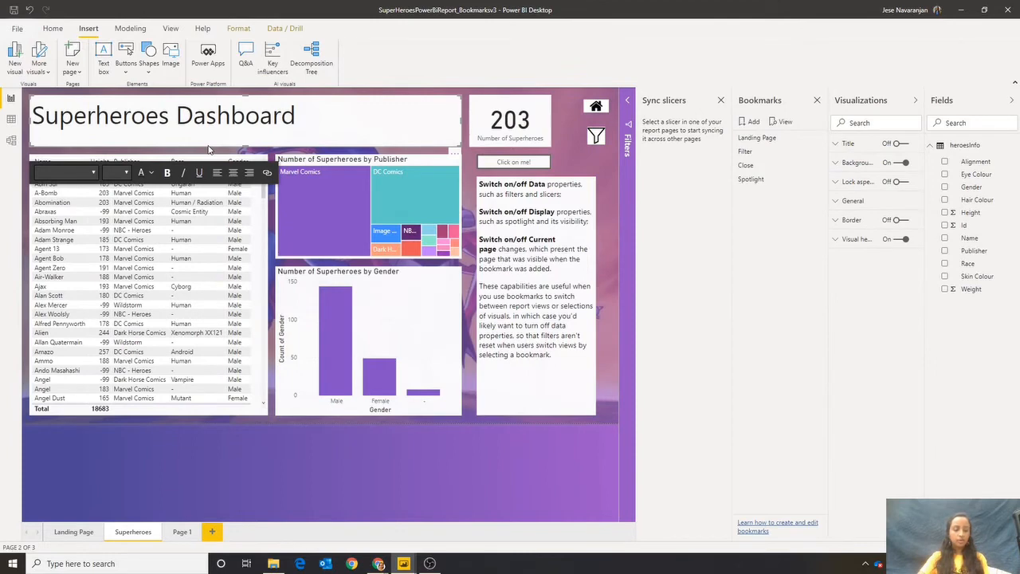
pyautogui.click(179, 531)
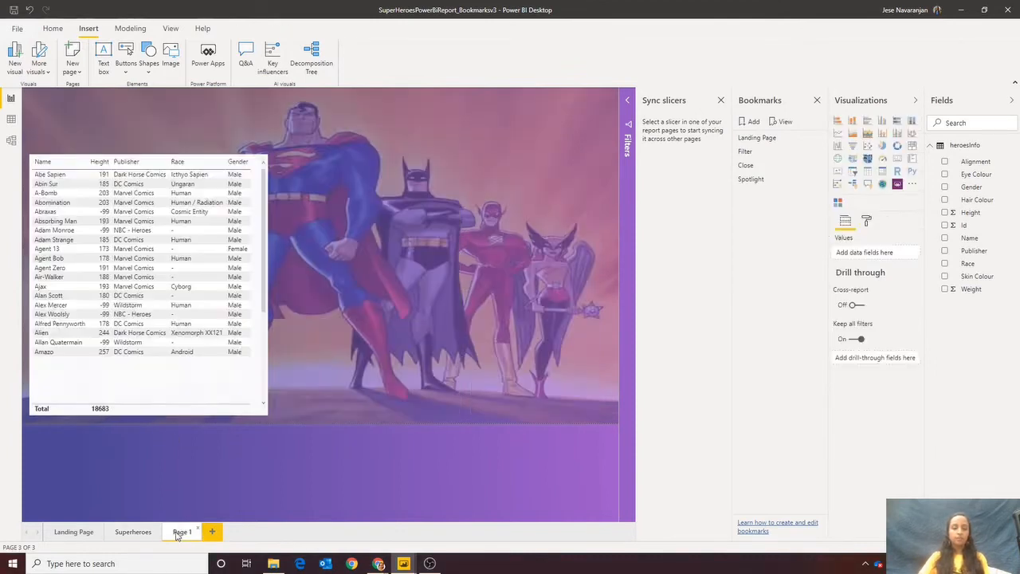
pyautogui.hotkey('ctrl', 'v')
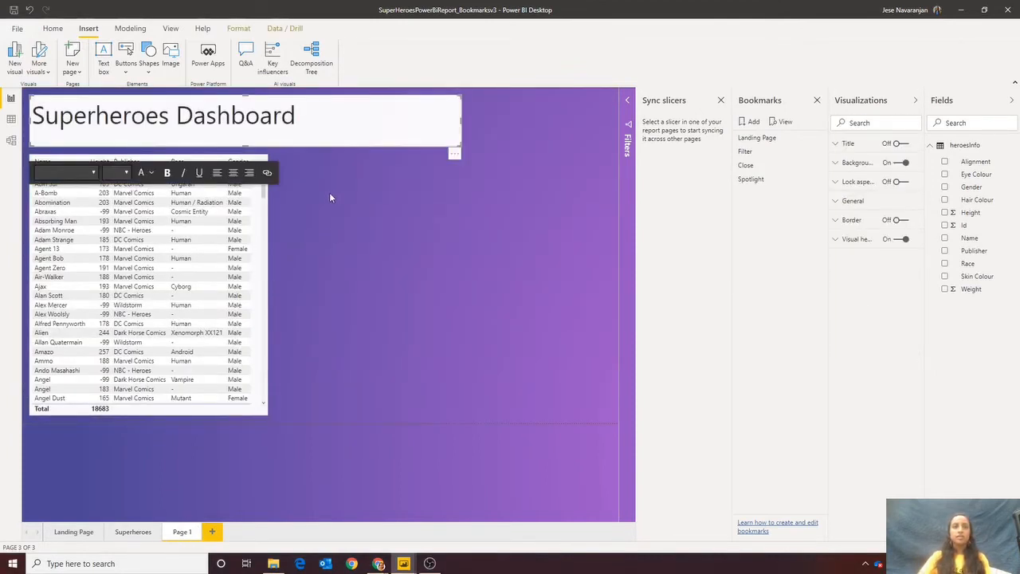
# - Extend the copied title on the new page to read "Superheroes Dashboard Drillthrough"
pyautogui.click(328, 118)
pyautogui.write('Dr')
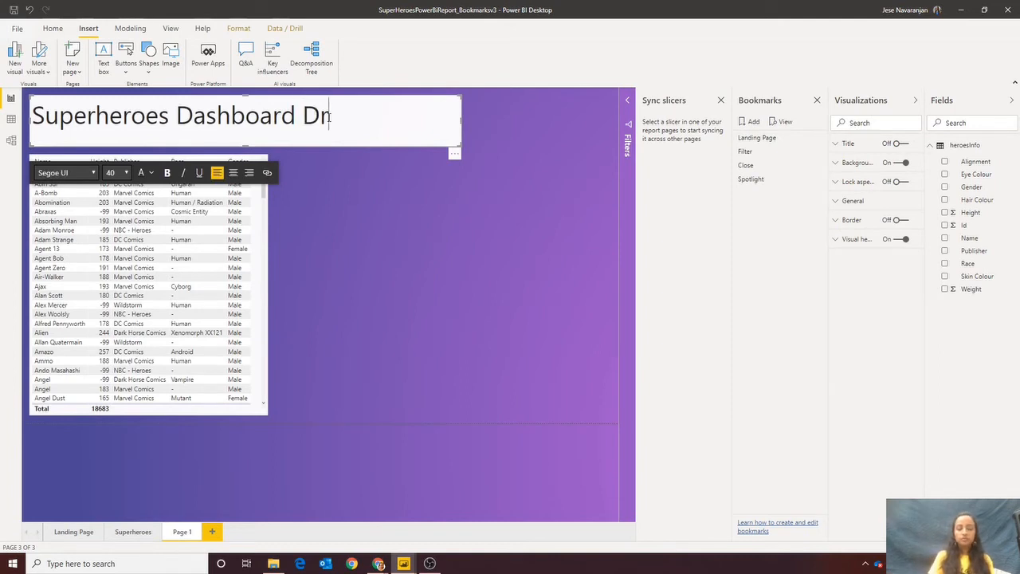
pyautogui.write('illthrough')
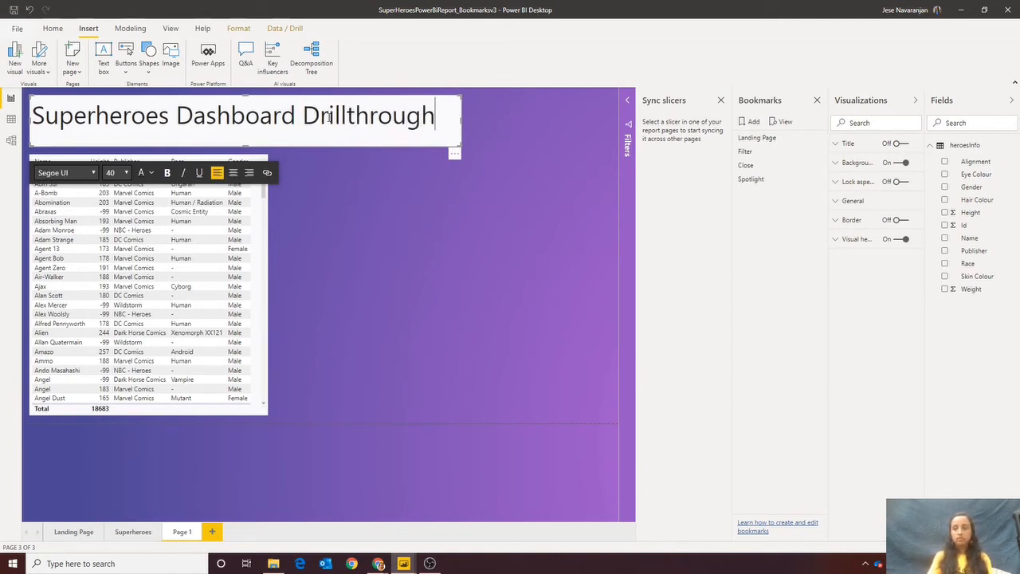
# - Split the last word of the page title so it reads "Superheroes Dashboard Drill through"
pyautogui.click(499, 375)
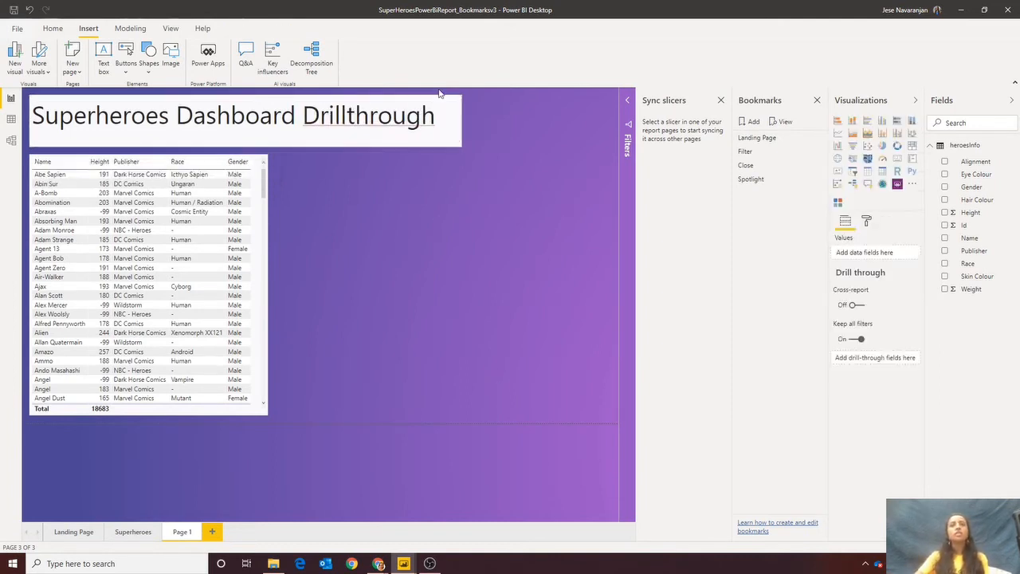
pyautogui.click(354, 117)
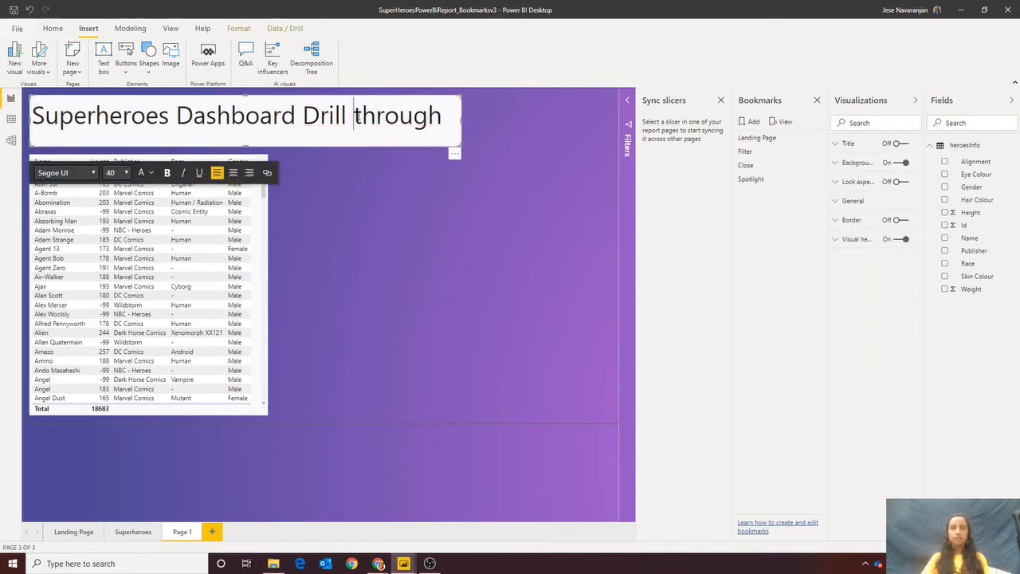
pyautogui.click(368, 280)
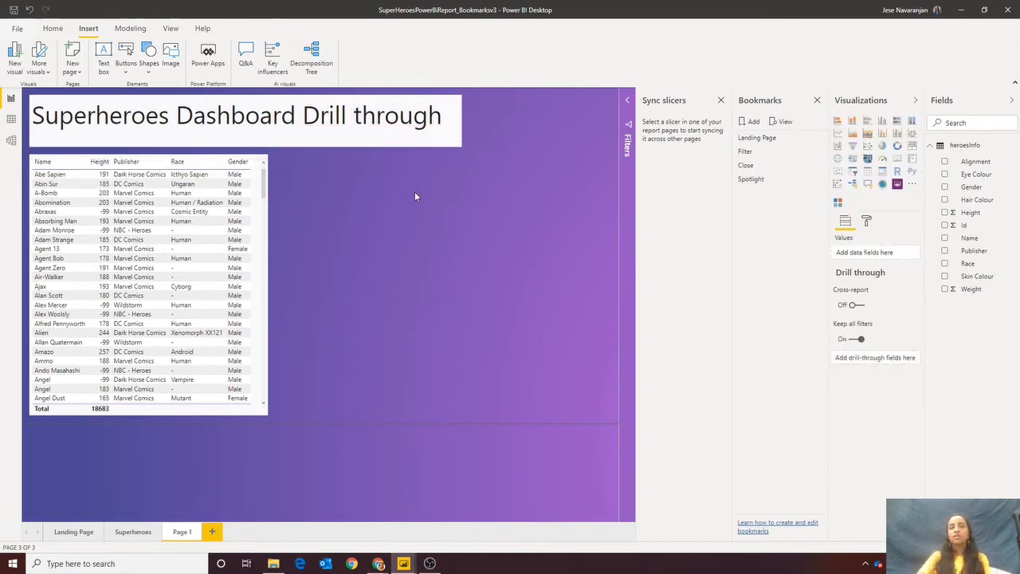
# - Add Skin Colour, Weight, Hair Colour, Alignment and Eye Colour to the table and widen it to show all columns
pyautogui.click(257, 254)
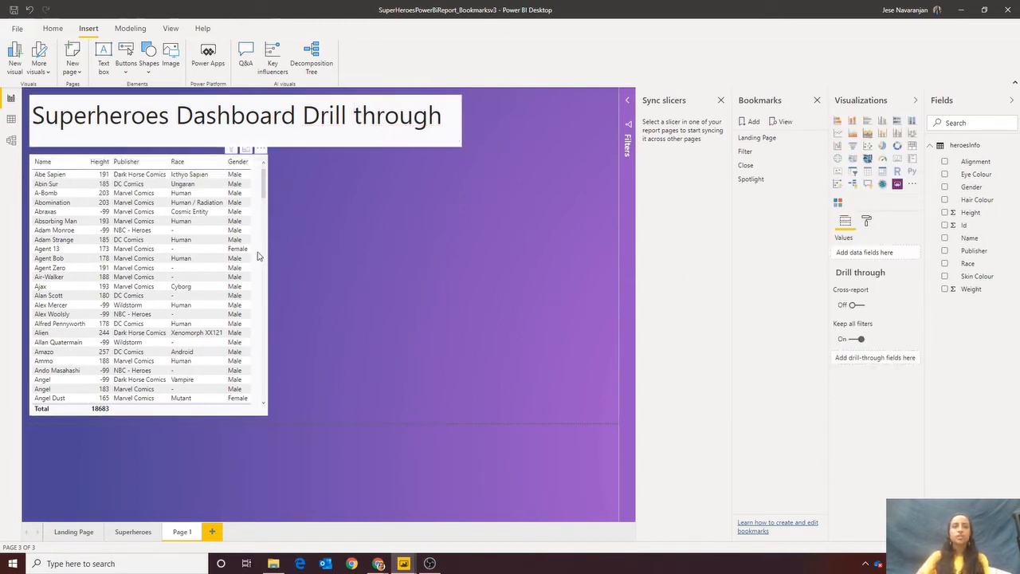
pyautogui.click(945, 277)
pyautogui.click(945, 289)
pyautogui.click(945, 200)
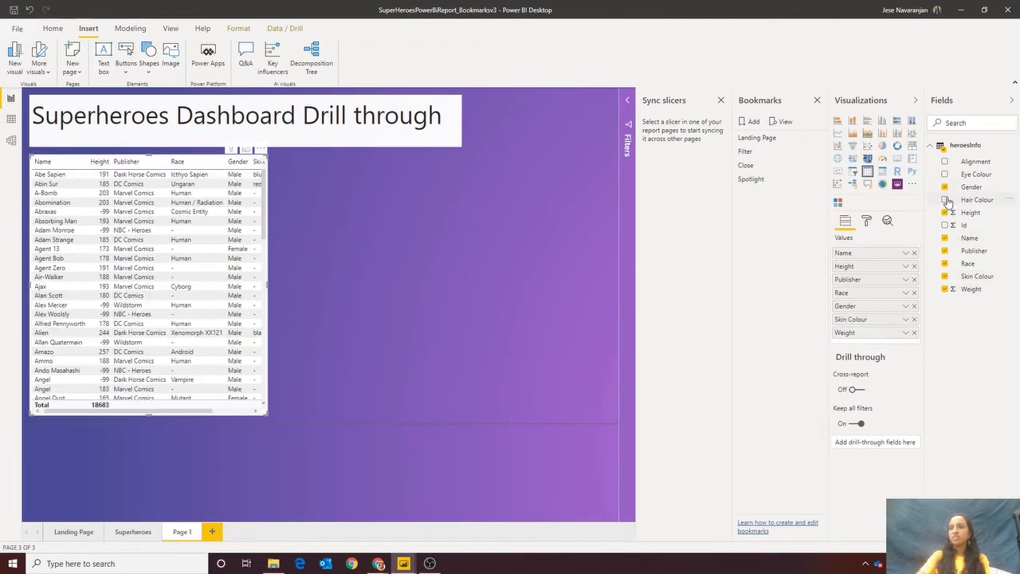
pyautogui.click(944, 162)
pyautogui.click(945, 174)
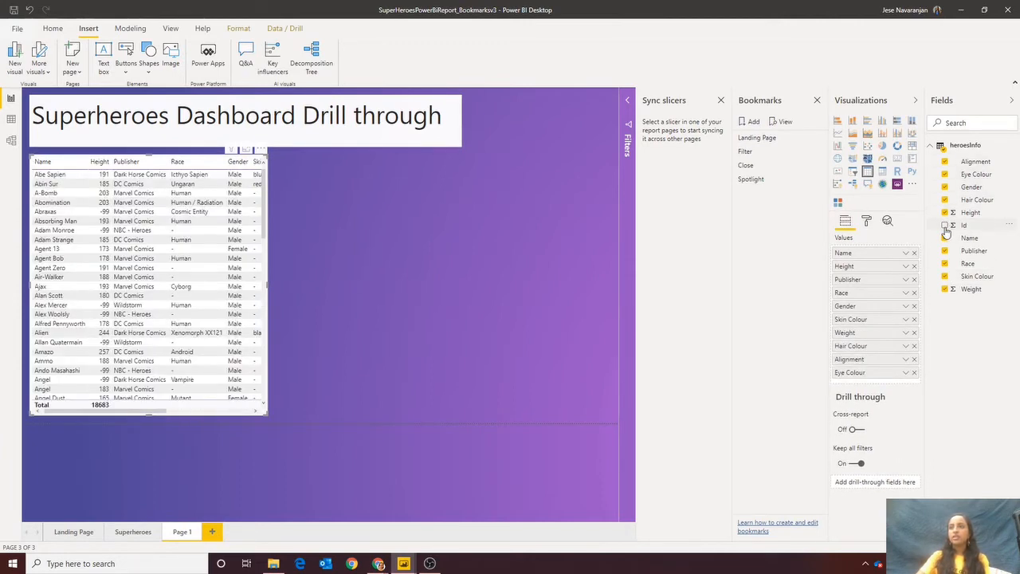
pyautogui.moveTo(265, 163); pyautogui.dragTo(572, 169)
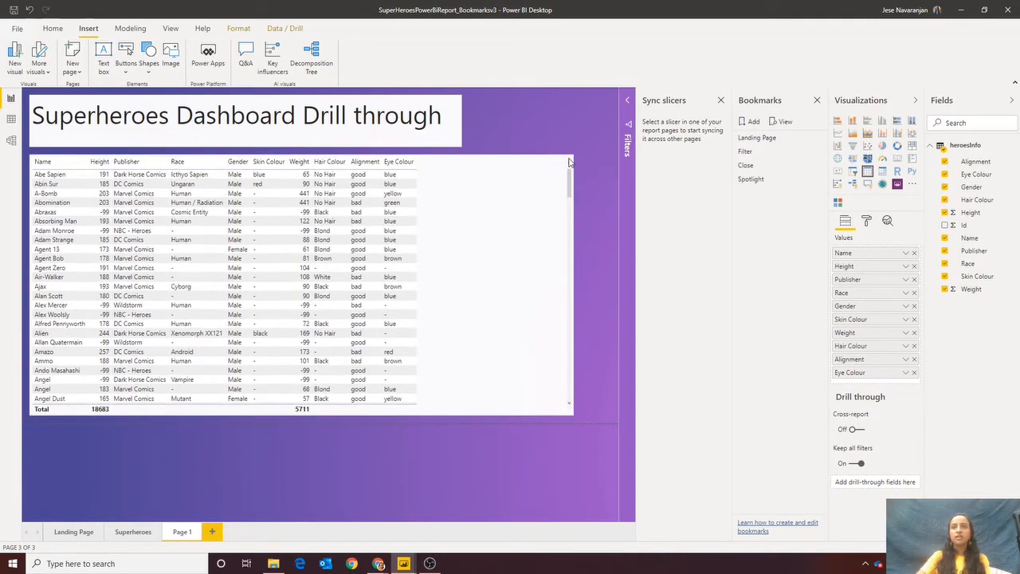
# - Turn off summarization for the table's Weight and Height columns
pyautogui.click(905, 333)
pyautogui.click(884, 190)
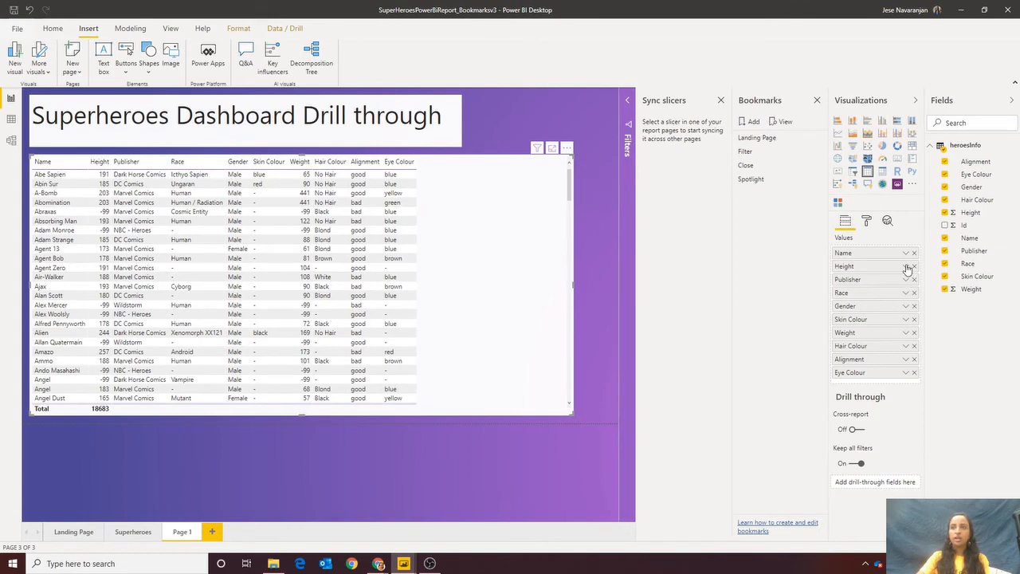
pyautogui.click(903, 267)
pyautogui.click(861, 343)
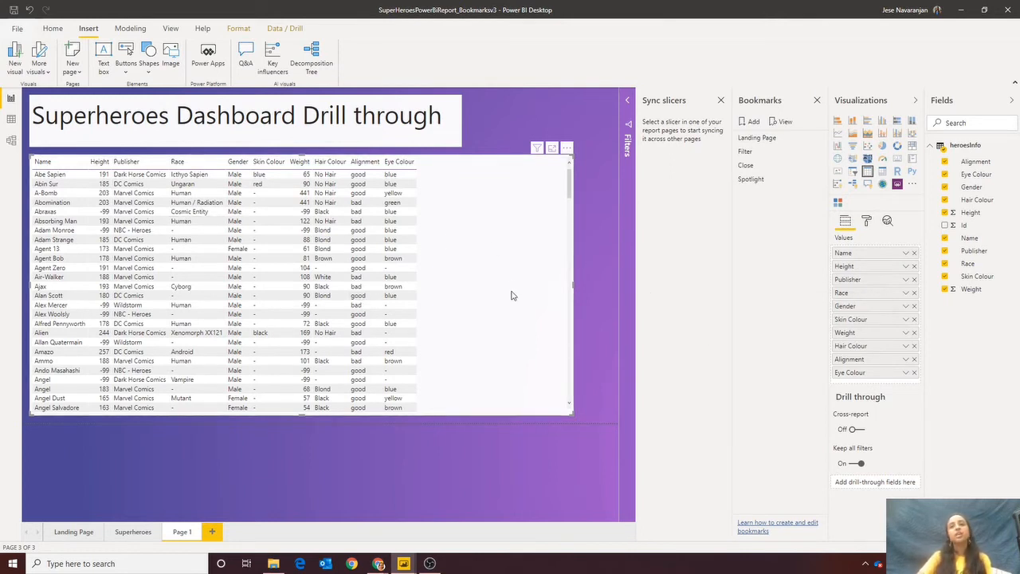
# - Set Publisher as the drill-through field of the new page
pyautogui.click(578, 316)
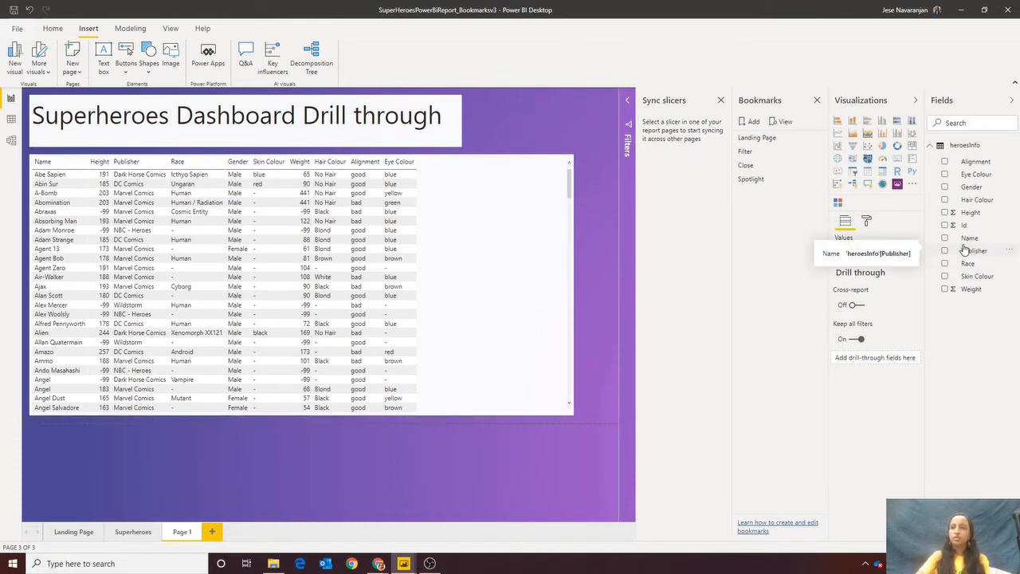
pyautogui.moveTo(972, 253); pyautogui.dragTo(872, 362)
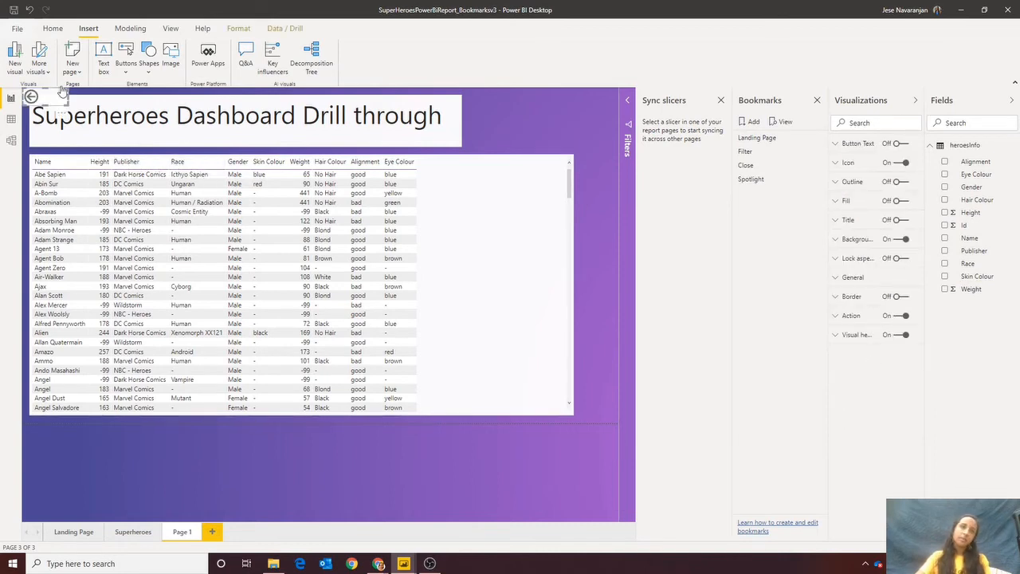
# - Resize the title text box to uncover the back arrow and keep the title on one line
pyautogui.click(83, 106)
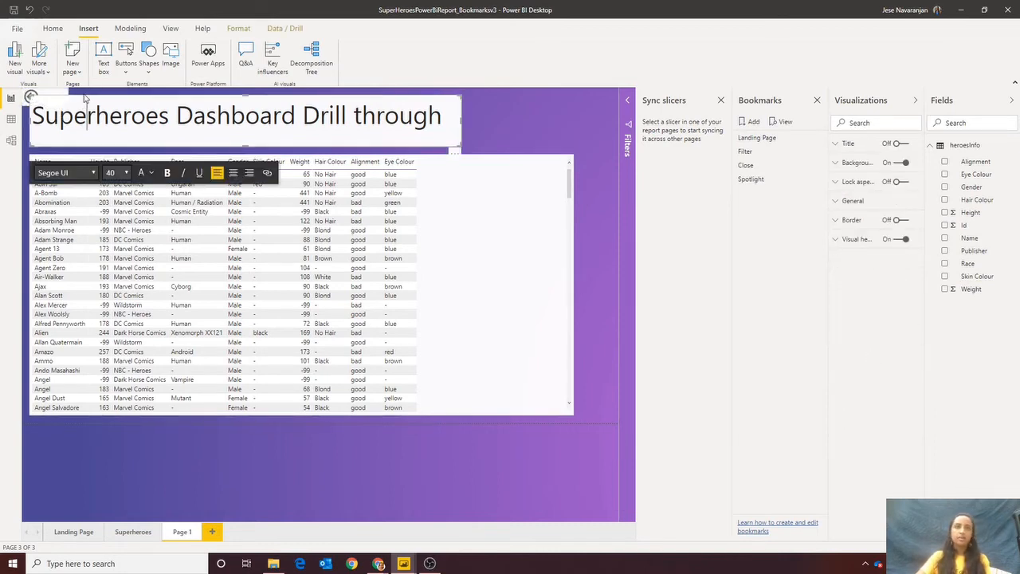
pyautogui.click(258, 112)
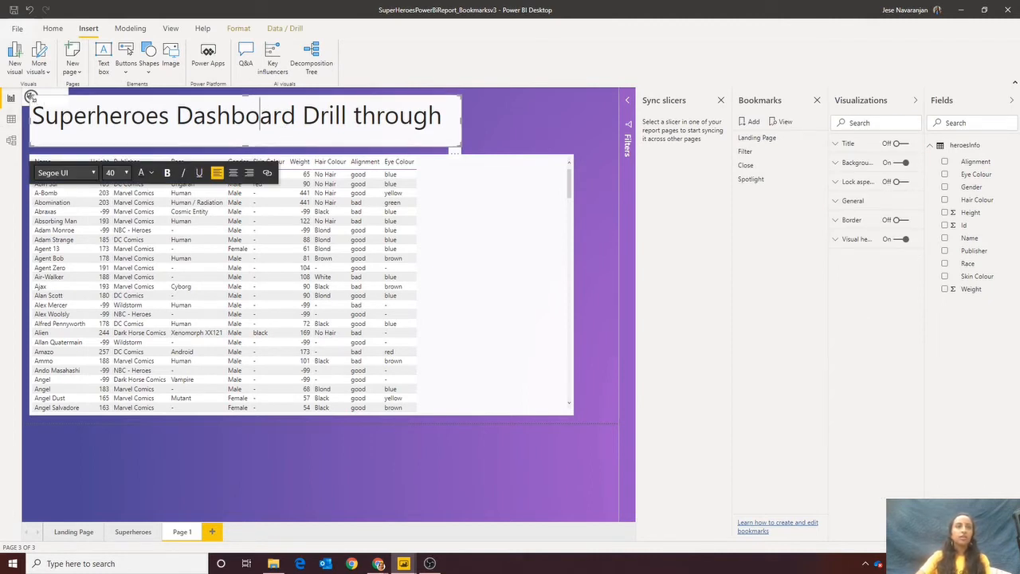
pyautogui.moveTo(32, 97); pyautogui.dragTo(83, 87)
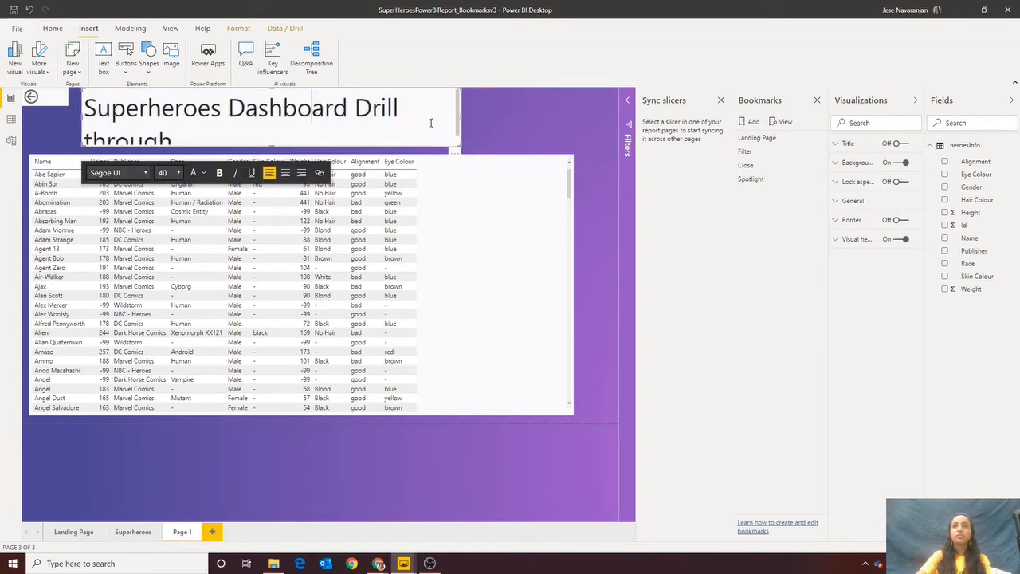
pyautogui.moveTo(459, 121); pyautogui.dragTo(542, 123)
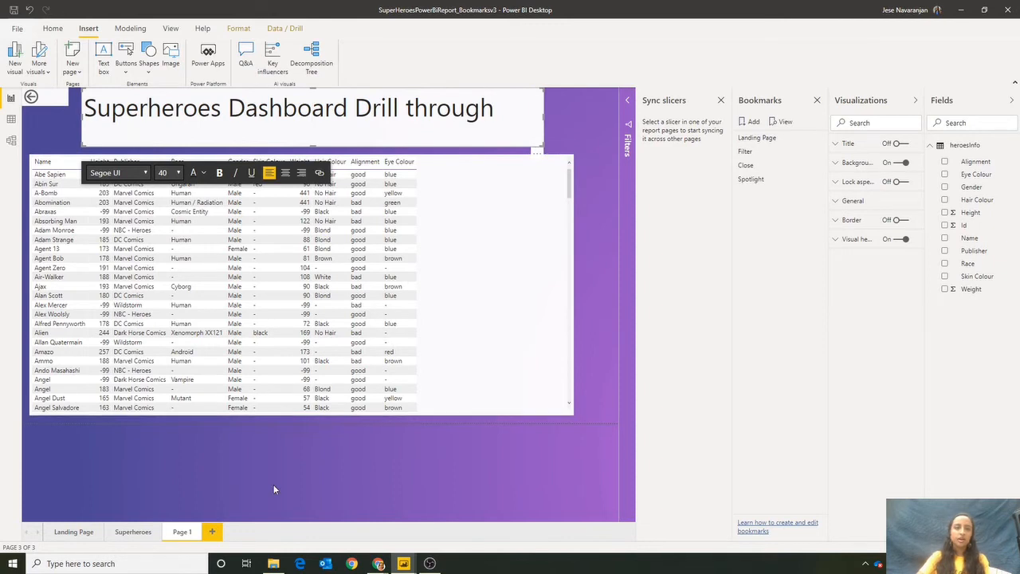
# - Rename the new report page as "Drillthrough"
pyautogui.doubleClick(171, 534)
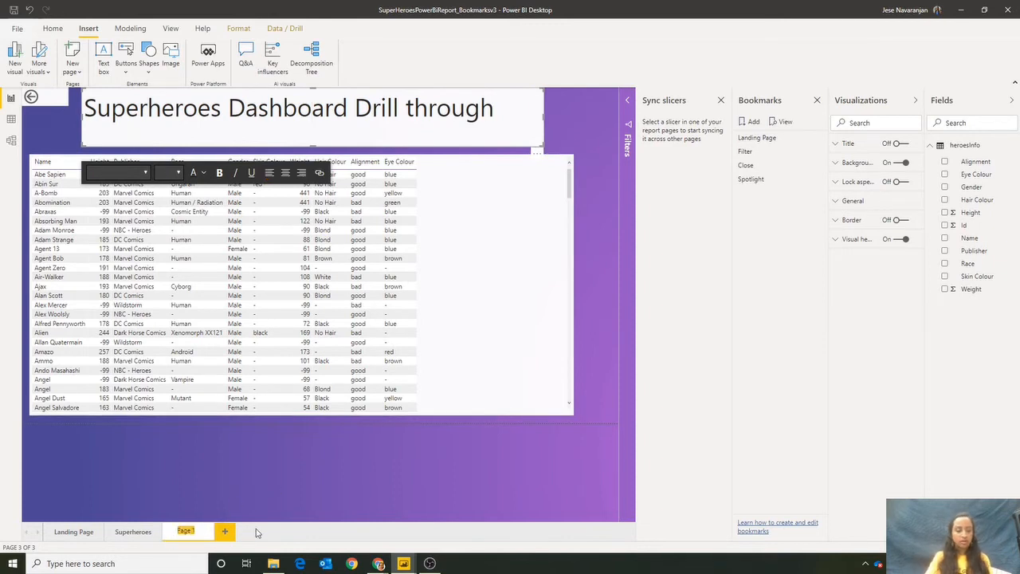
pyautogui.write('drillthrough')
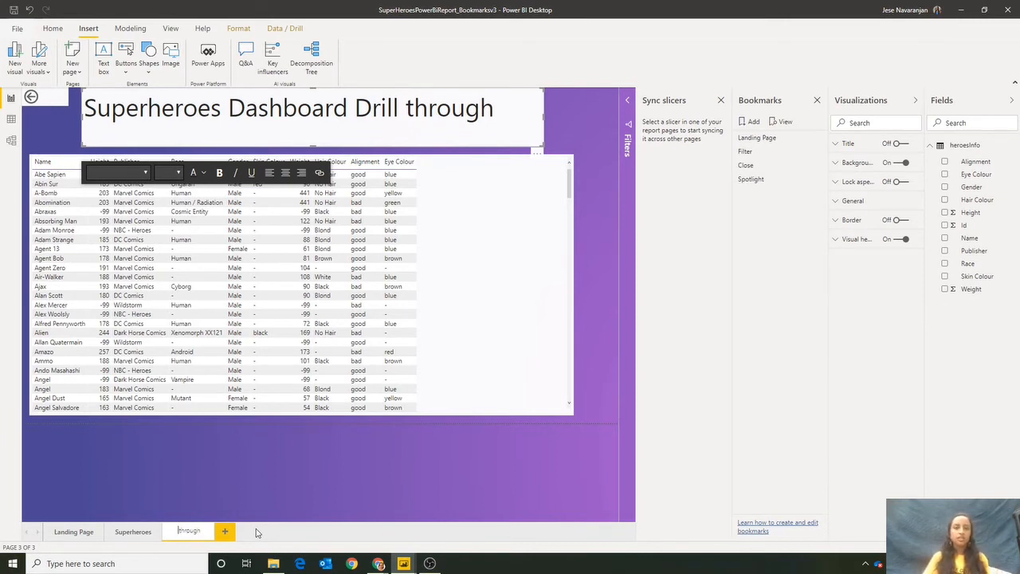
pyautogui.write('Drill')
pyautogui.write('D')
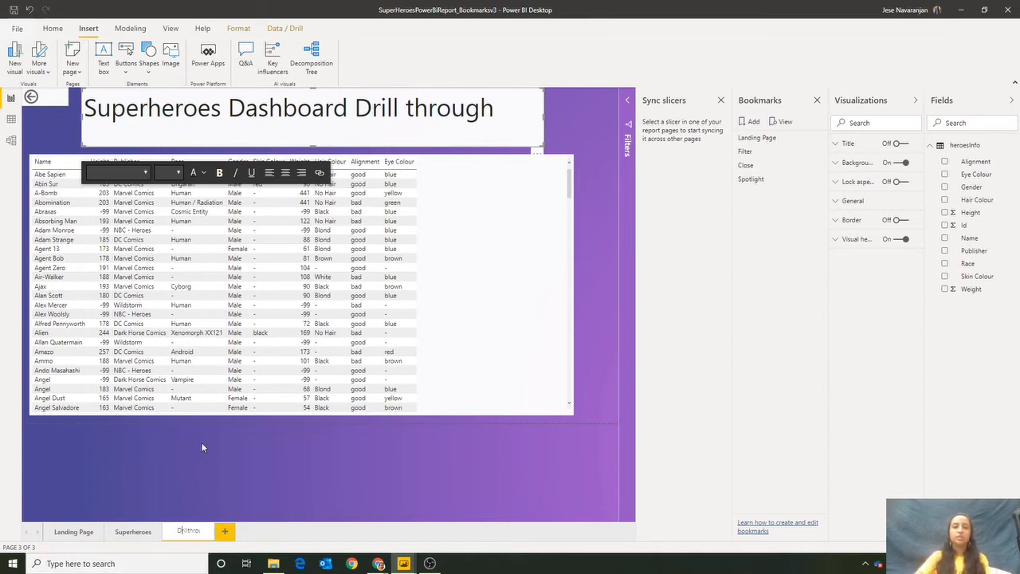
pyautogui.rightClick(198, 527)
pyautogui.press('Escape')
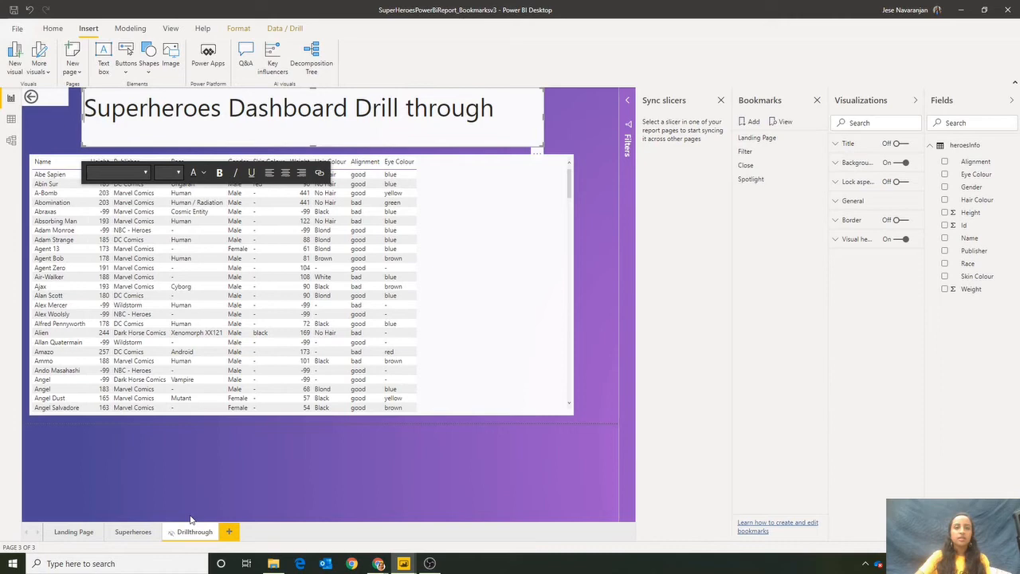
# - Test drilling through from Marvel Comics in the Superheroes page's publisher treemap to the Drillthrough page and look through the filtered table
pyautogui.click(135, 531)
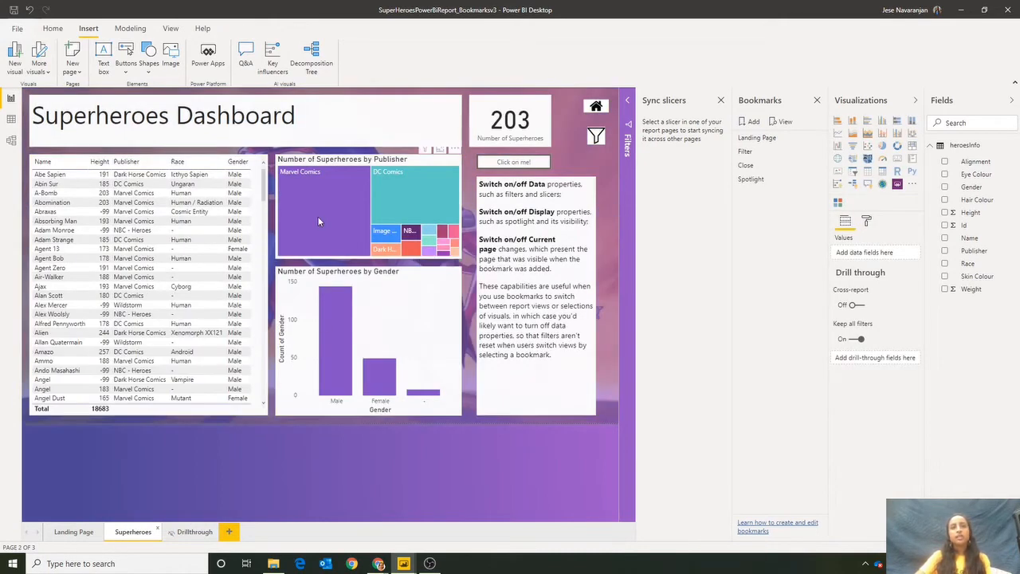
pyautogui.rightClick(317, 194)
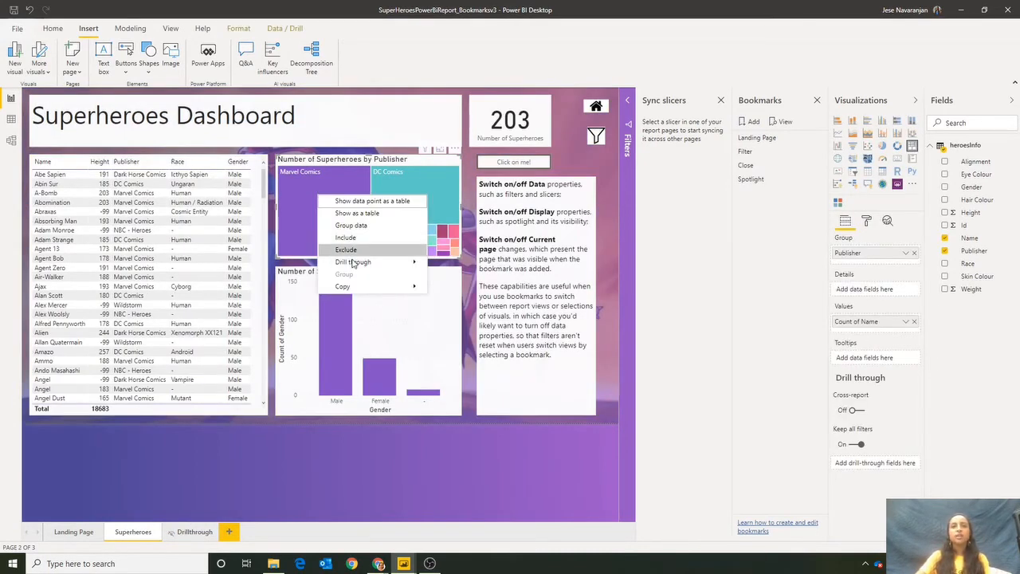
pyautogui.moveTo(408, 263)
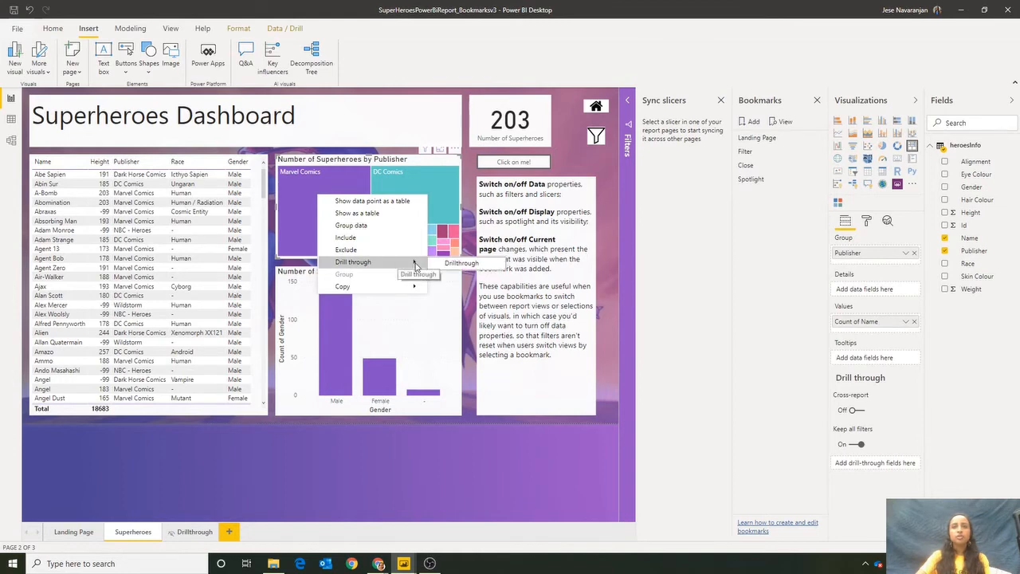
pyautogui.click(436, 265)
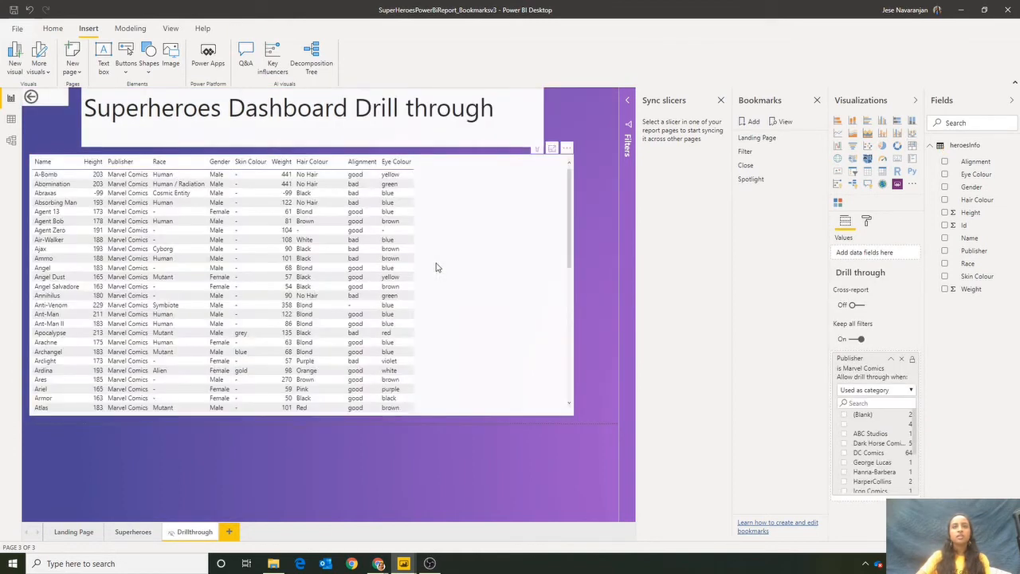
pyautogui.scroll(-10, 120, 259)
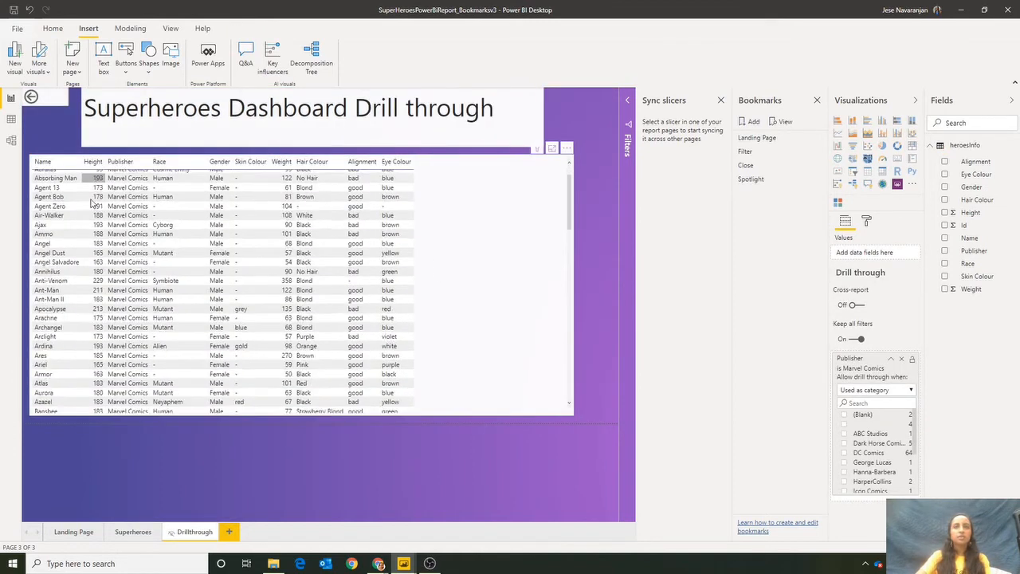
pyautogui.scroll(-5, 119, 259)
pyautogui.scroll(6, 116, 238)
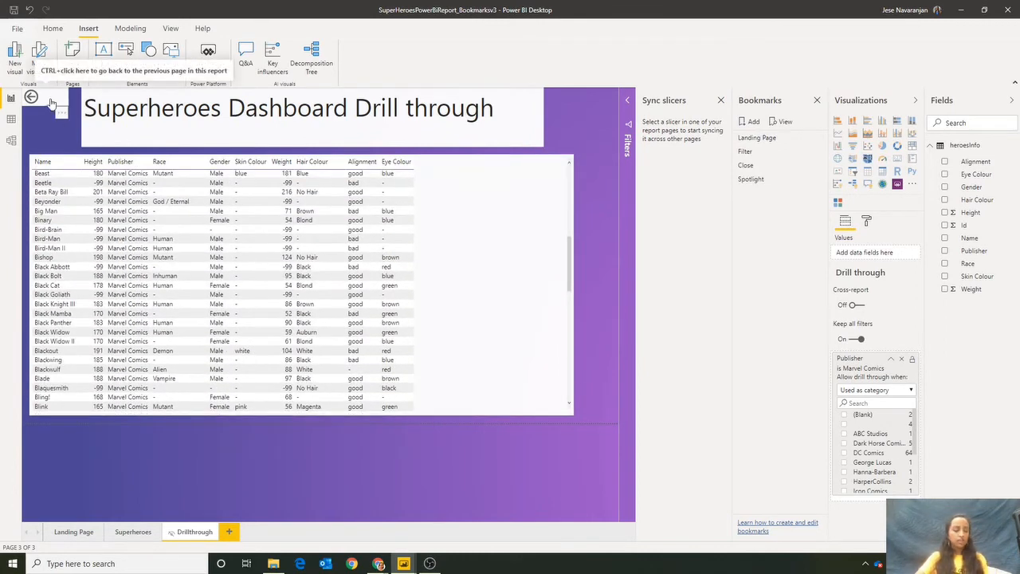
# - Return to the Superheroes page with the back arrow and show the drill-through option for Marvel Comics again
pyautogui.keyDown('ctrl'); pyautogui.click(51, 102); pyautogui.keyUp('ctrl')
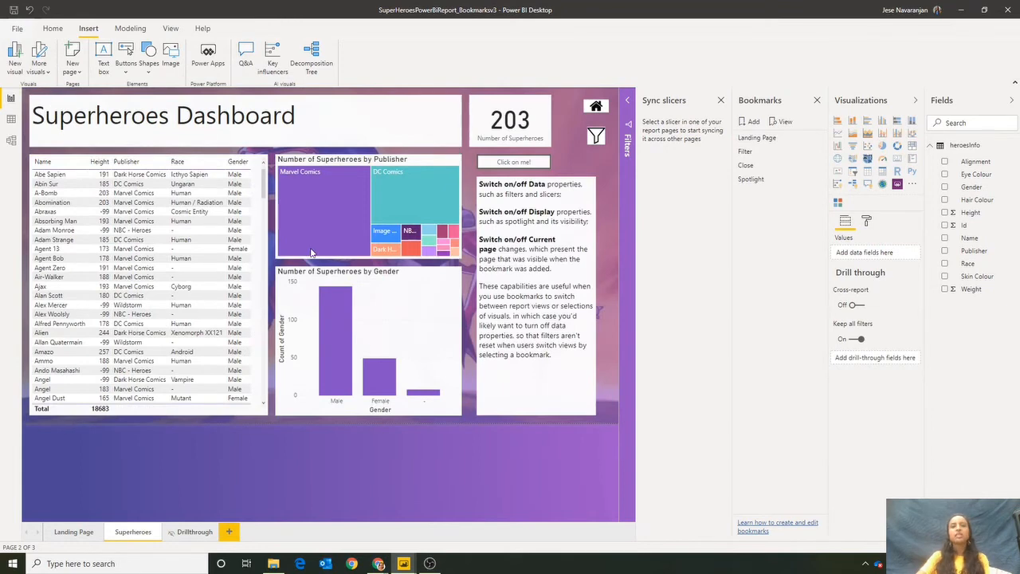
pyautogui.rightClick(310, 206)
pyautogui.moveTo(357, 270)
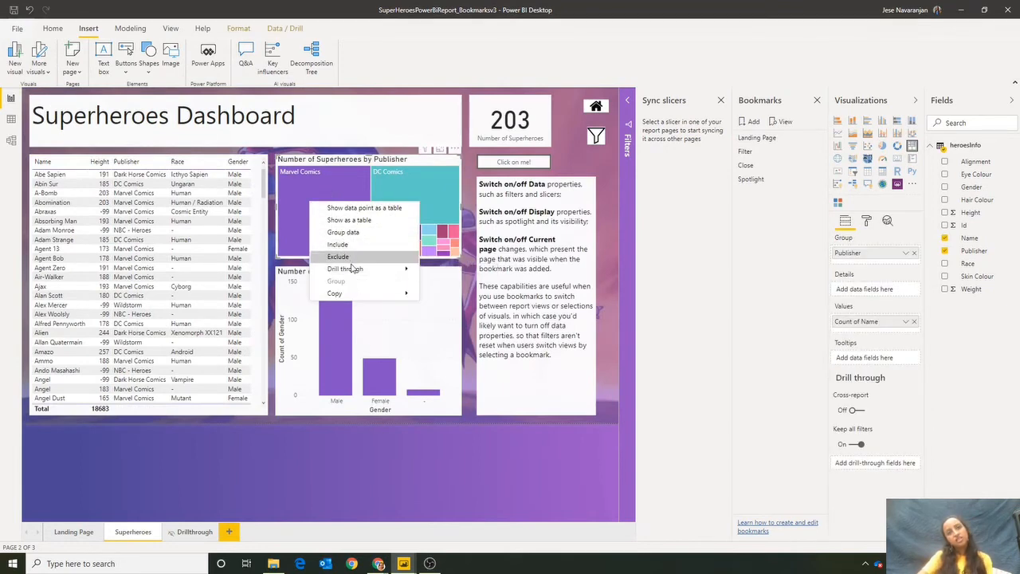
# - Lower the upper edge of the bookmark explanation text box and widen it slightly to free space beneath "Click on me!"
pyautogui.click(577, 188)
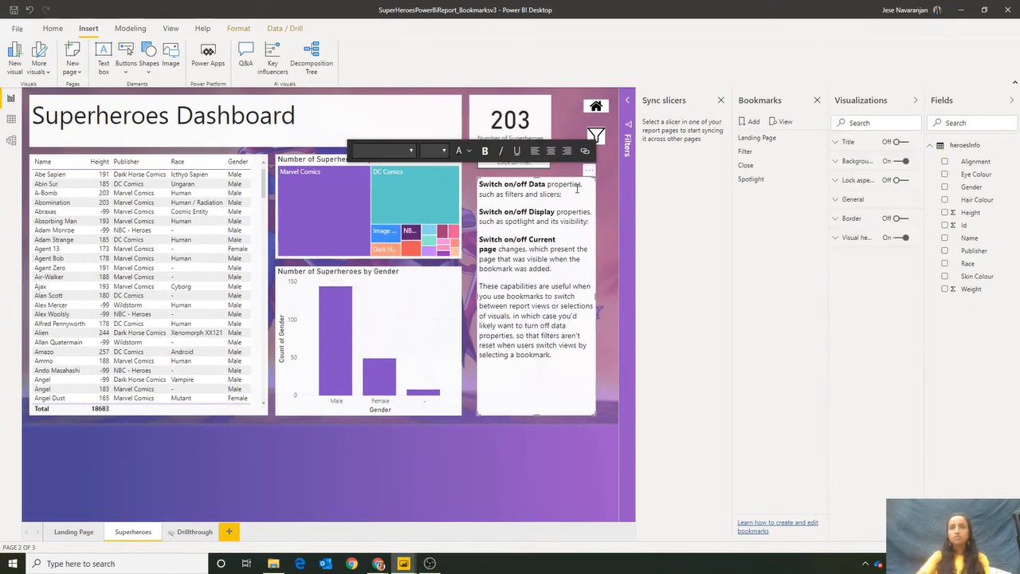
pyautogui.moveTo(595, 172); pyautogui.dragTo(604, 223)
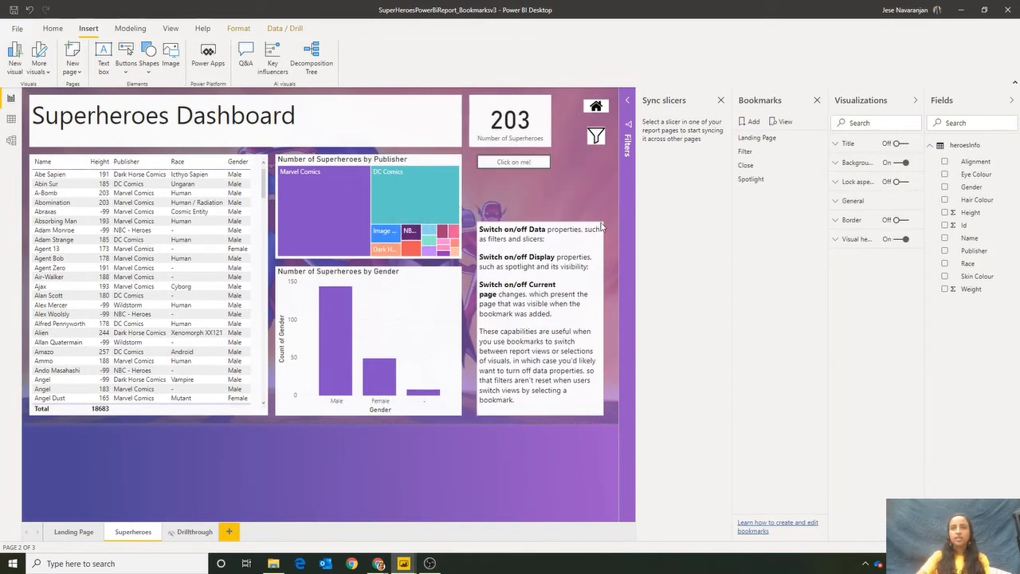
pyautogui.click(587, 202)
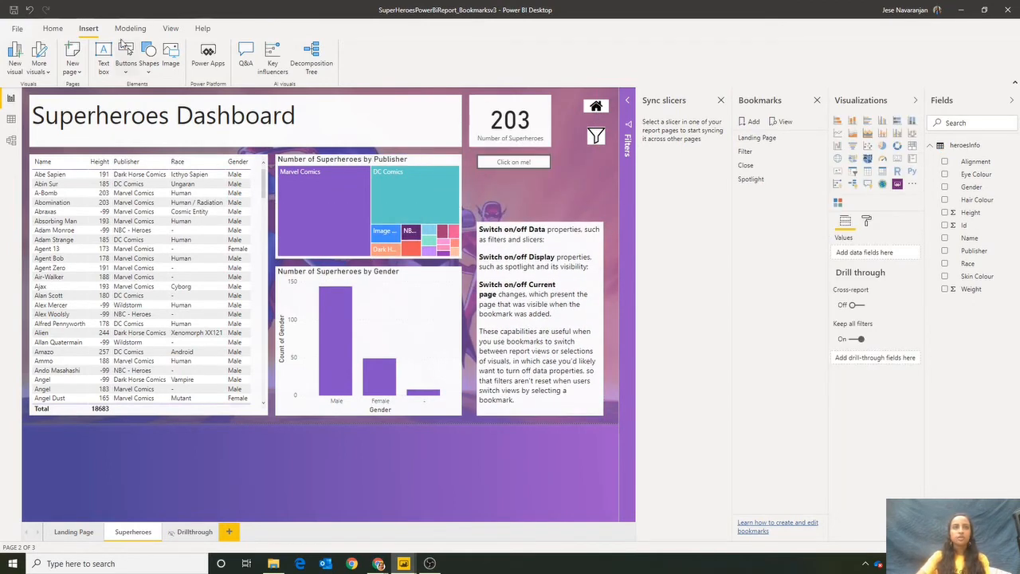
# - Insert a blank button and place it between "Click on me!" and the explanation text box, matching the text box's width
pyautogui.click(125, 52)
pyautogui.click(126, 57)
pyautogui.click(132, 70)
pyautogui.click(129, 60)
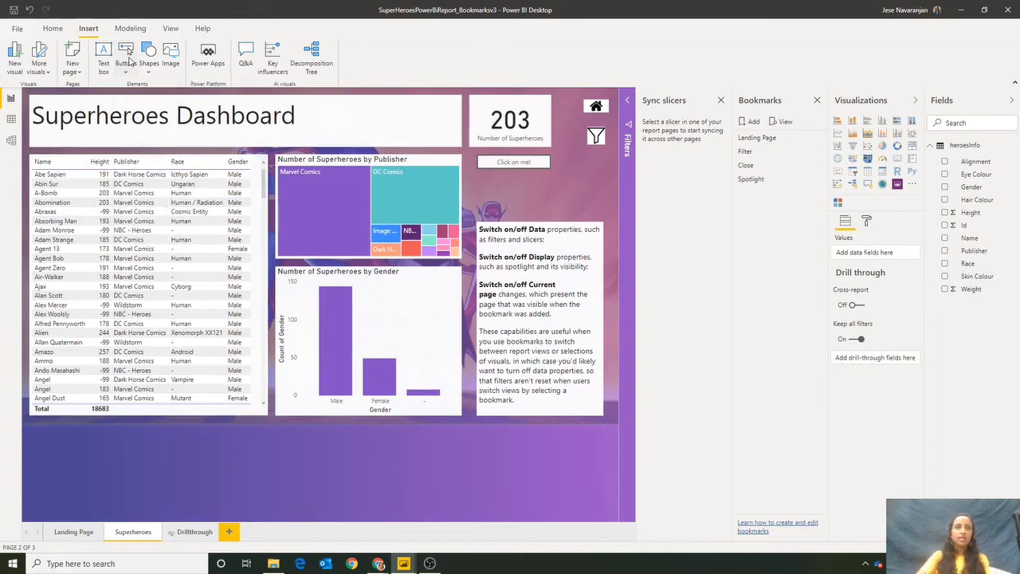
pyautogui.click(132, 60)
pyautogui.click(144, 225)
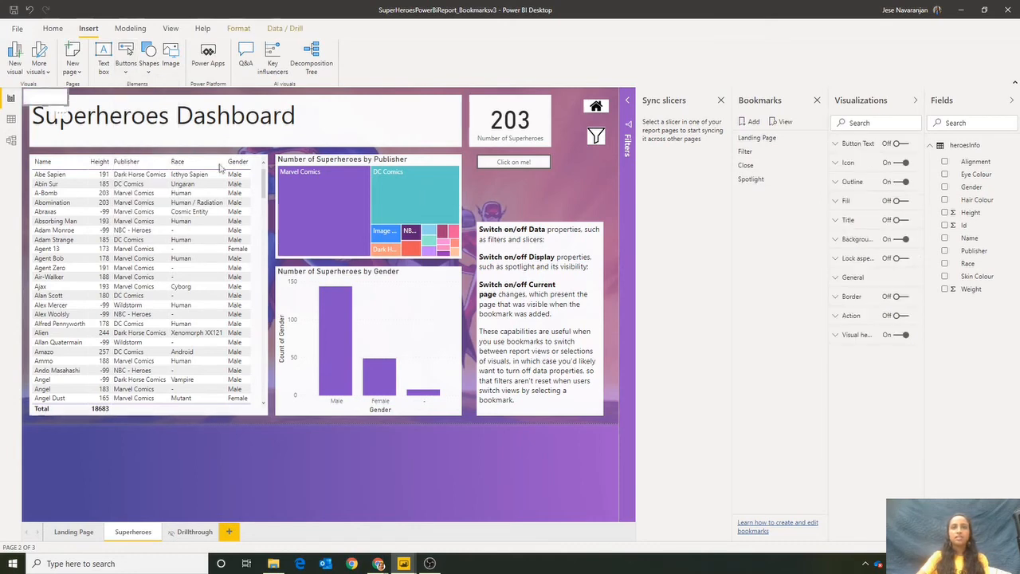
pyautogui.moveTo(32, 101); pyautogui.dragTo(598, 207)
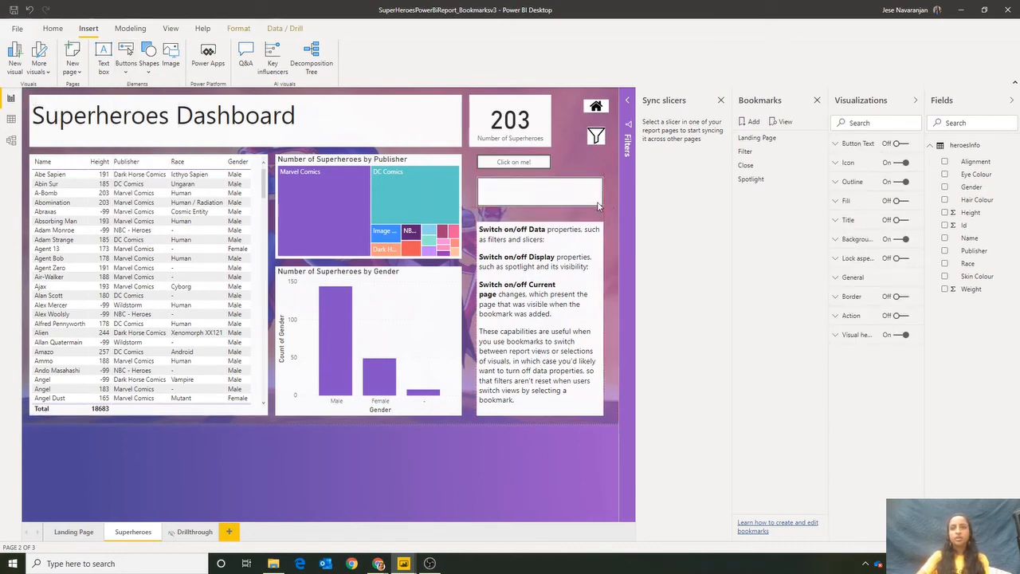
# - Enable the blank button's action as Drill through (Preview) with the Drillthrough page as its destination
pyautogui.click(886, 317)
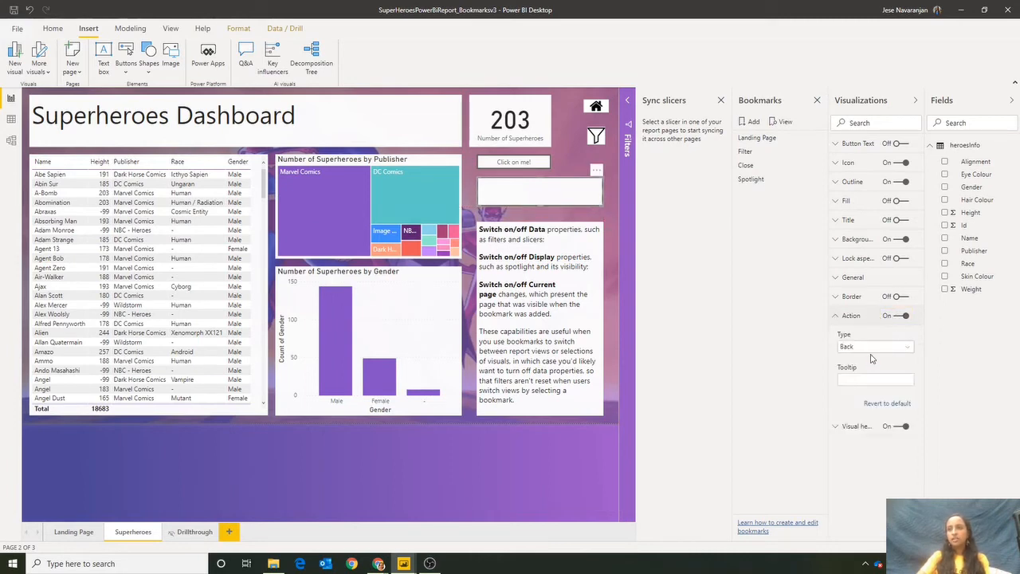
pyautogui.click(871, 347)
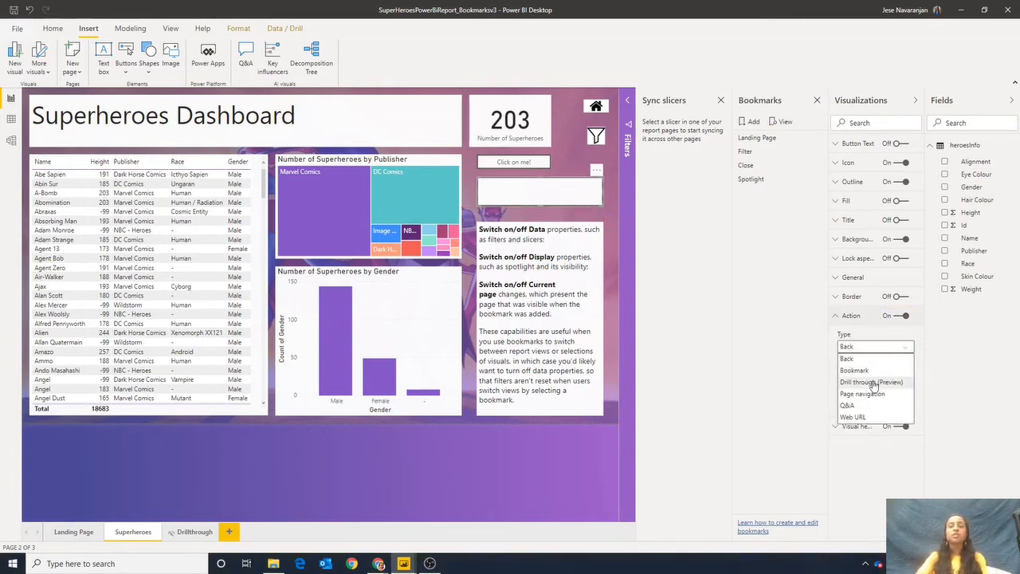
pyautogui.click(873, 383)
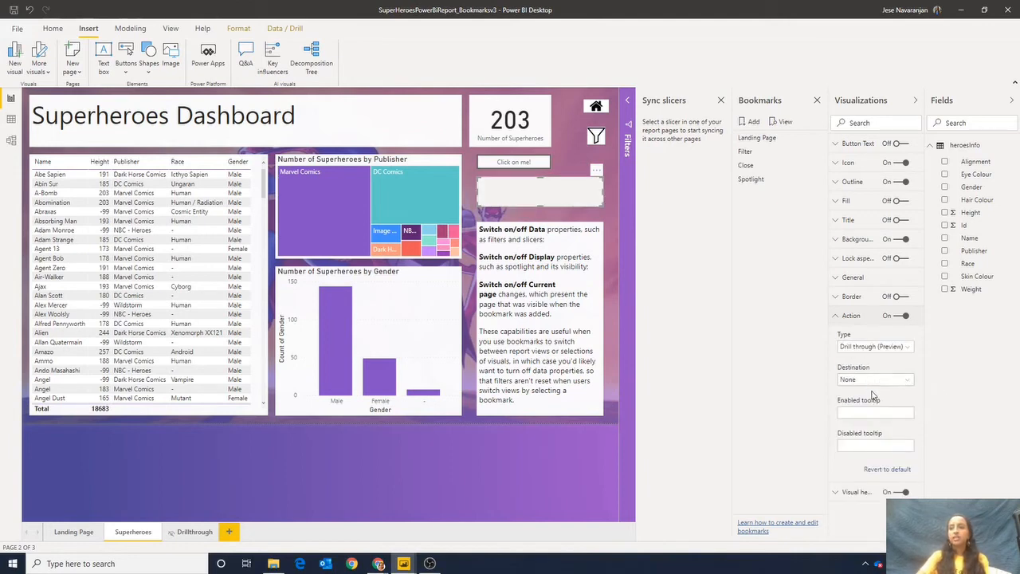
pyautogui.click(859, 380)
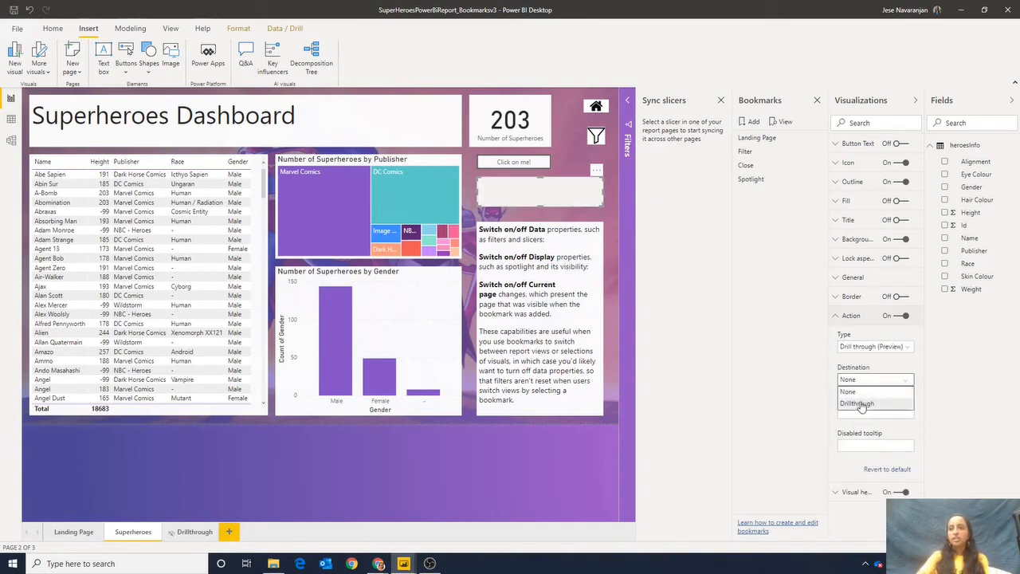
pyautogui.click(860, 403)
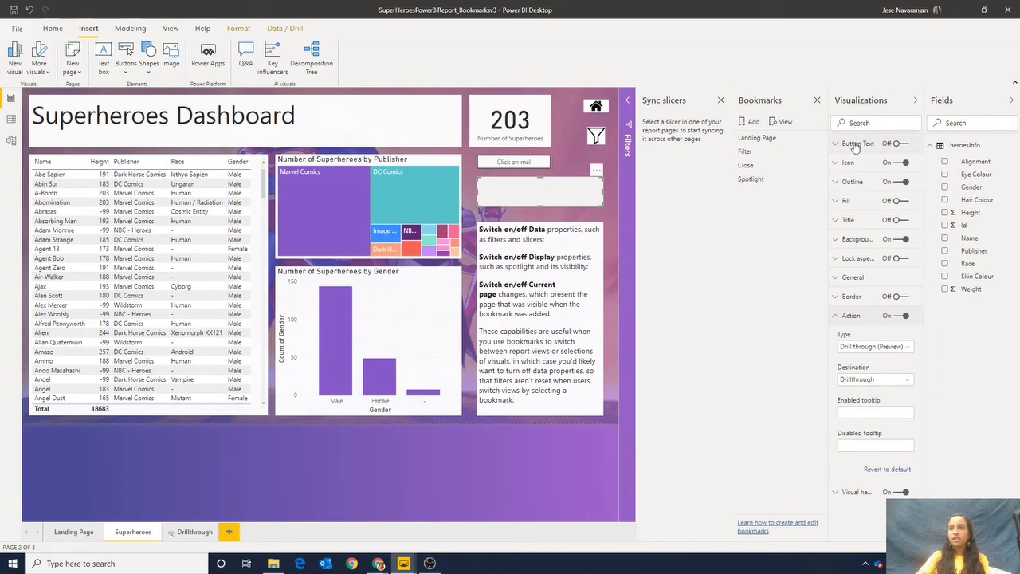
# - Enable the drill-through button's text and label it "Click to see Data"
pyautogui.click(899, 144)
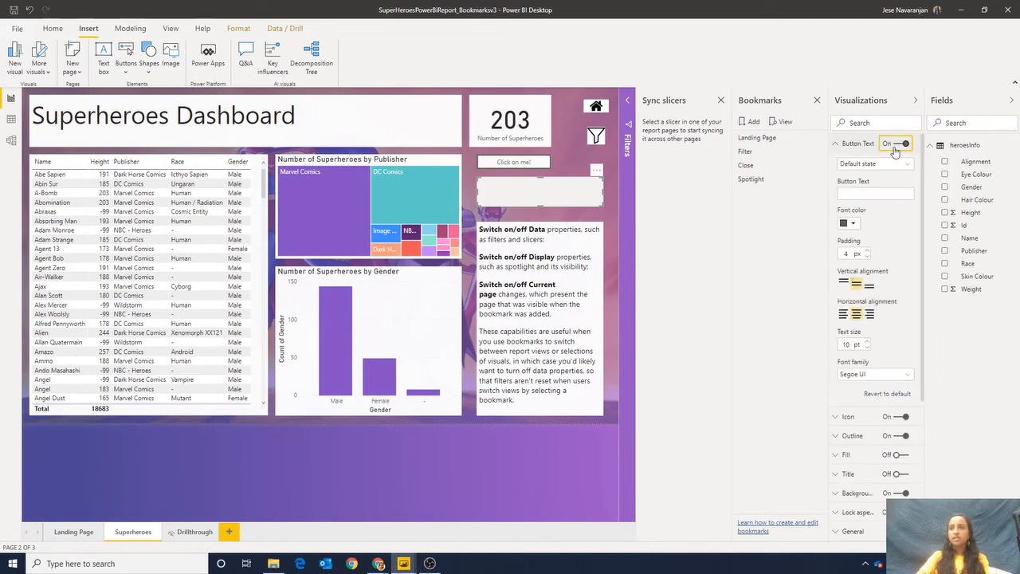
pyautogui.click(881, 193)
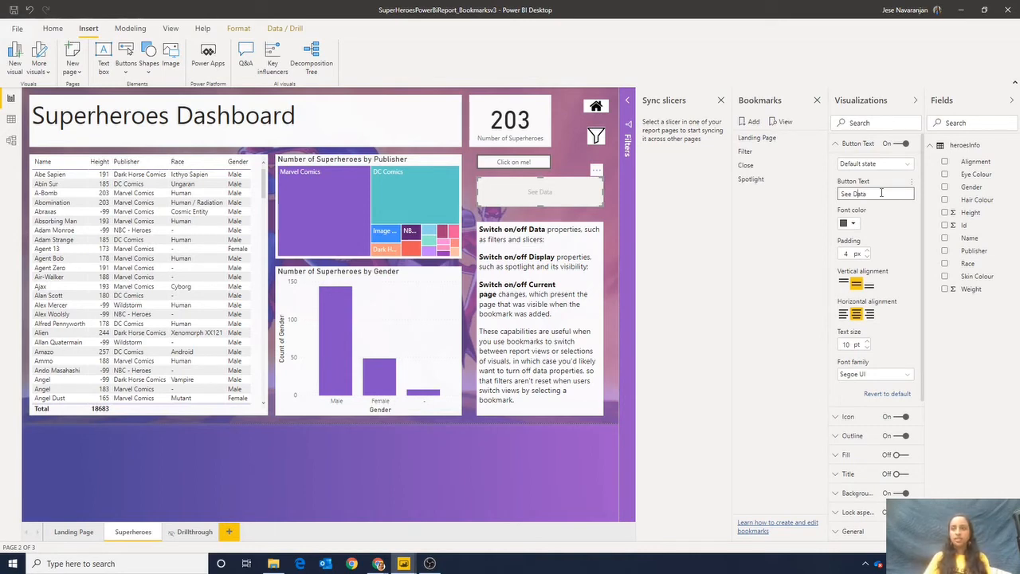
pyautogui.write('Lick to')
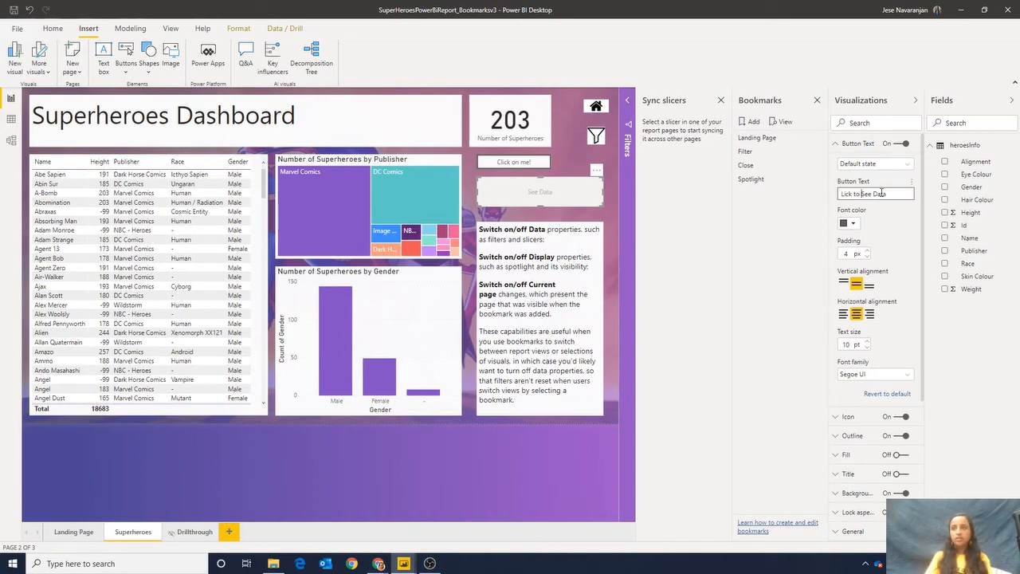
pyautogui.press('Delete')
pyautogui.write('s')
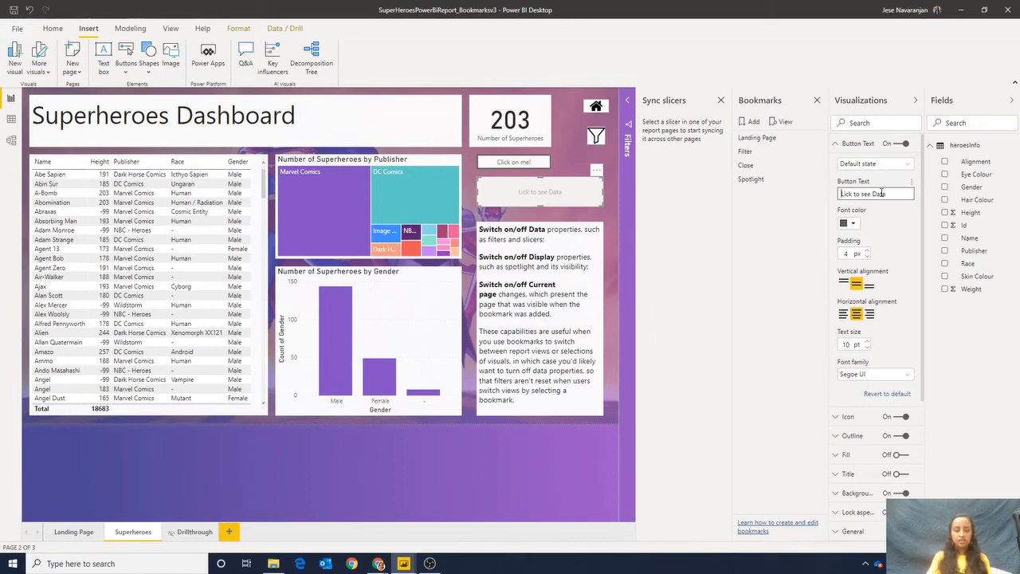
pyautogui.write('C')
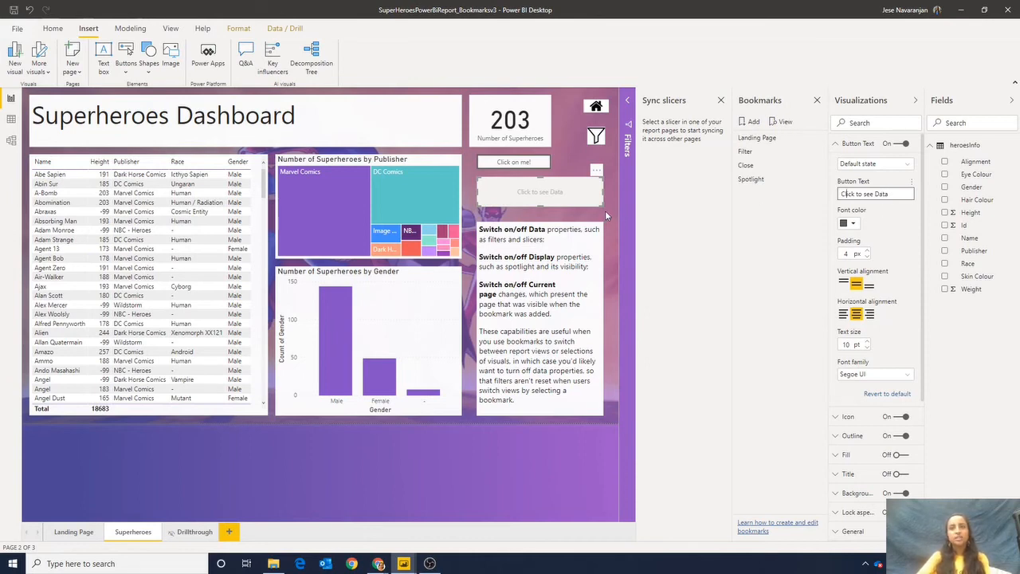
pyautogui.click(605, 210)
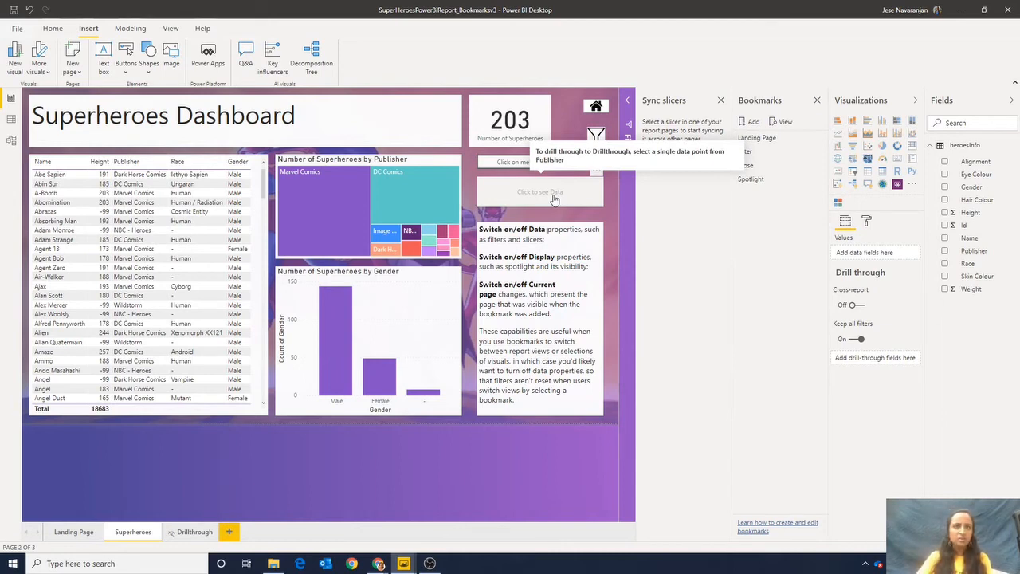
# - Test the "Click to see Data" button by selecting table rows and DC Comics in the publisher treemap, and drill through on DC Comics
pyautogui.click(142, 188)
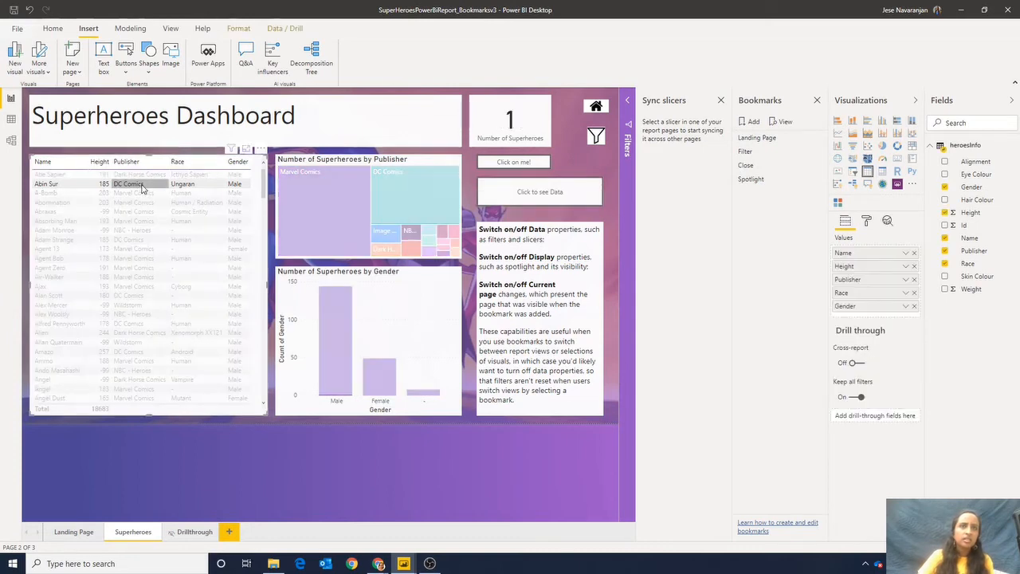
pyautogui.click(142, 305)
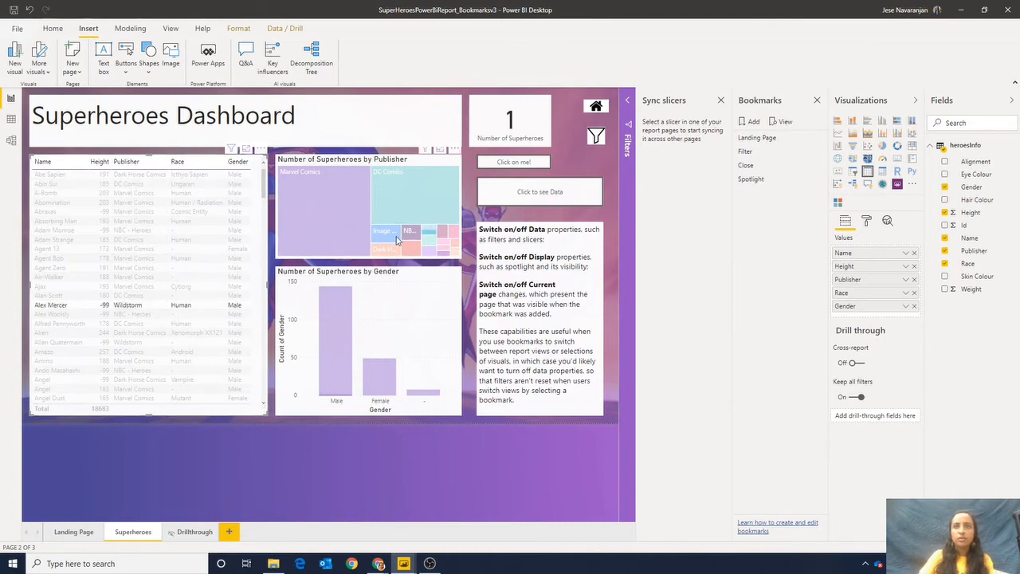
pyautogui.click(390, 204)
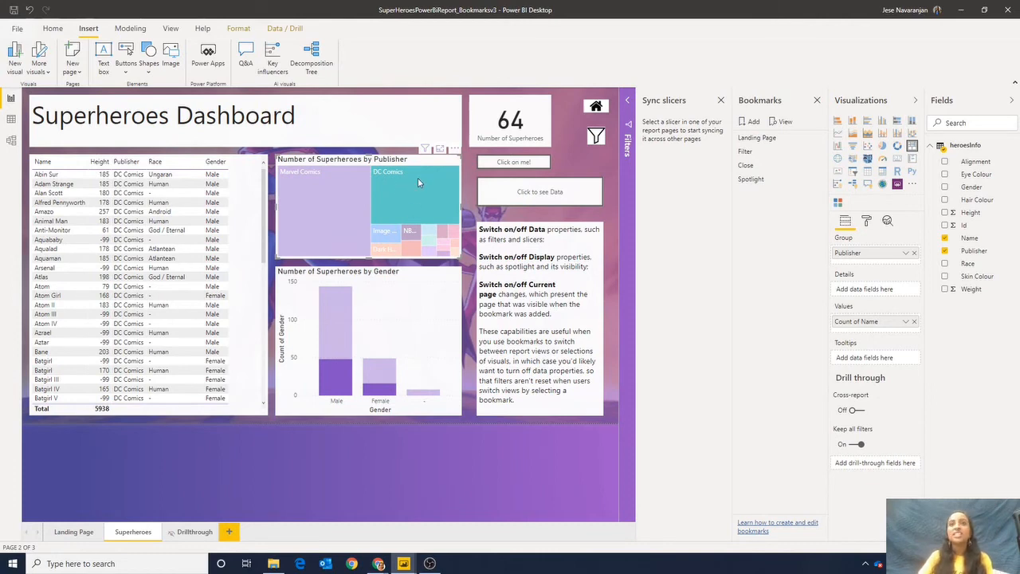
pyautogui.rightClick(418, 177)
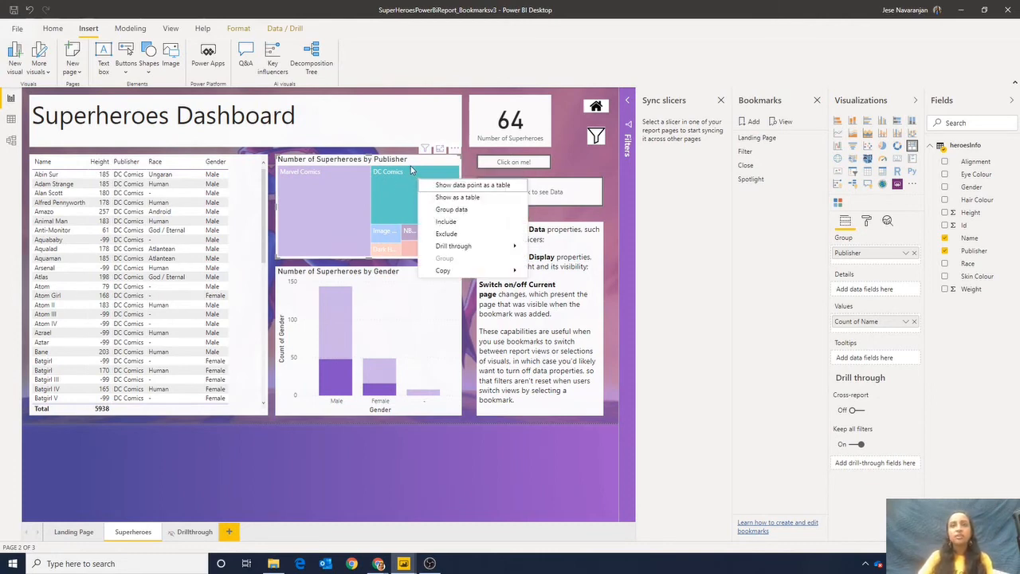
pyautogui.click(420, 188)
pyautogui.rightClick(418, 176)
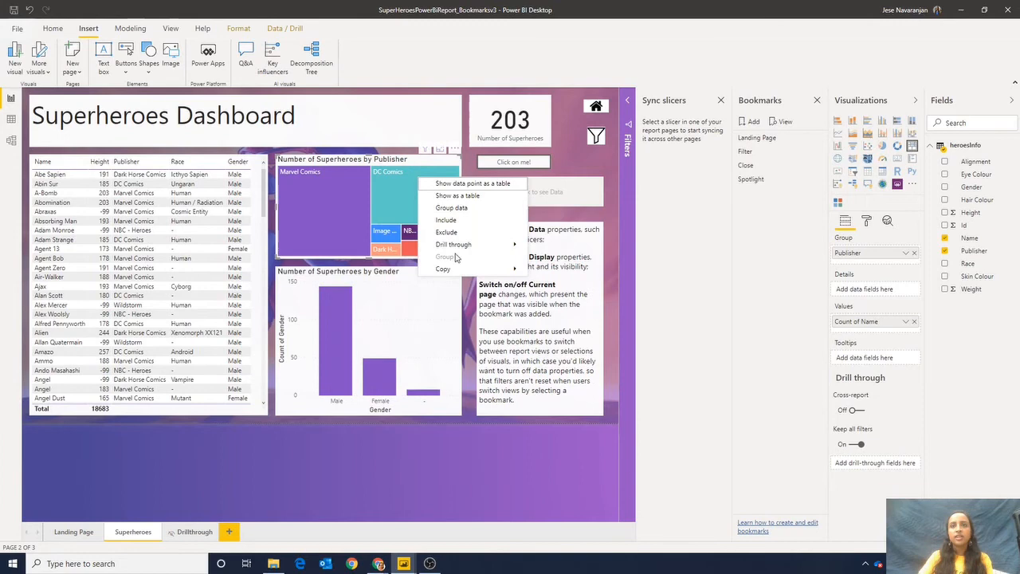
pyautogui.click(395, 186)
pyautogui.click(395, 186)
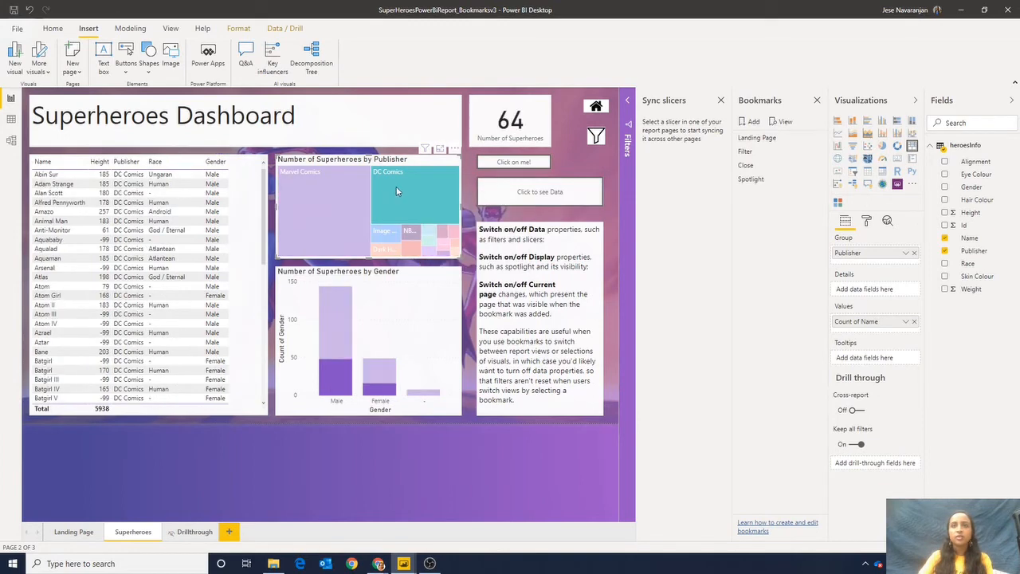
pyautogui.keyDown('ctrl'); pyautogui.click(532, 196); pyautogui.keyUp('ctrl')
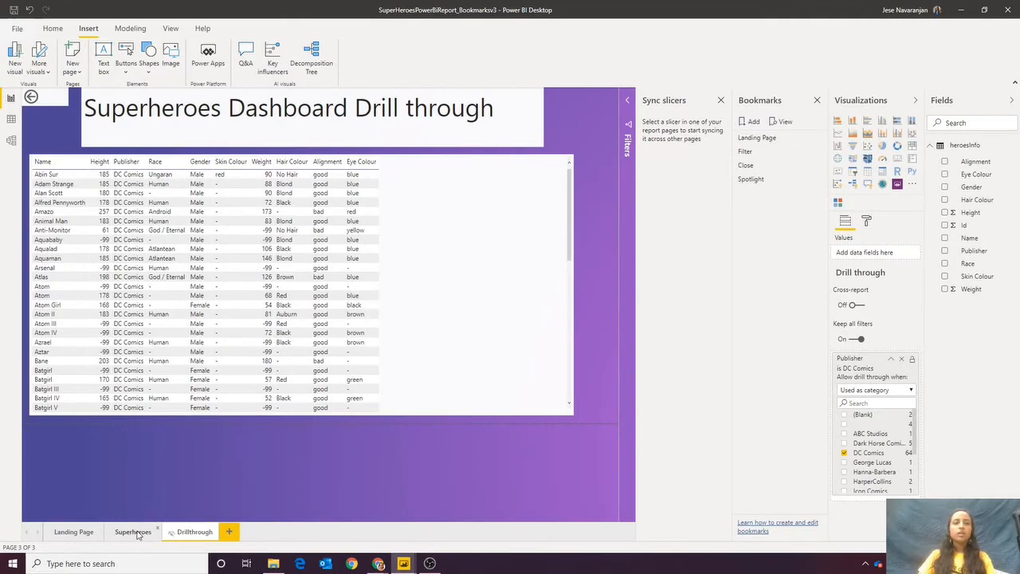
# - Duplicate the Superheroes page and rename the copy QA
pyautogui.click(134, 531)
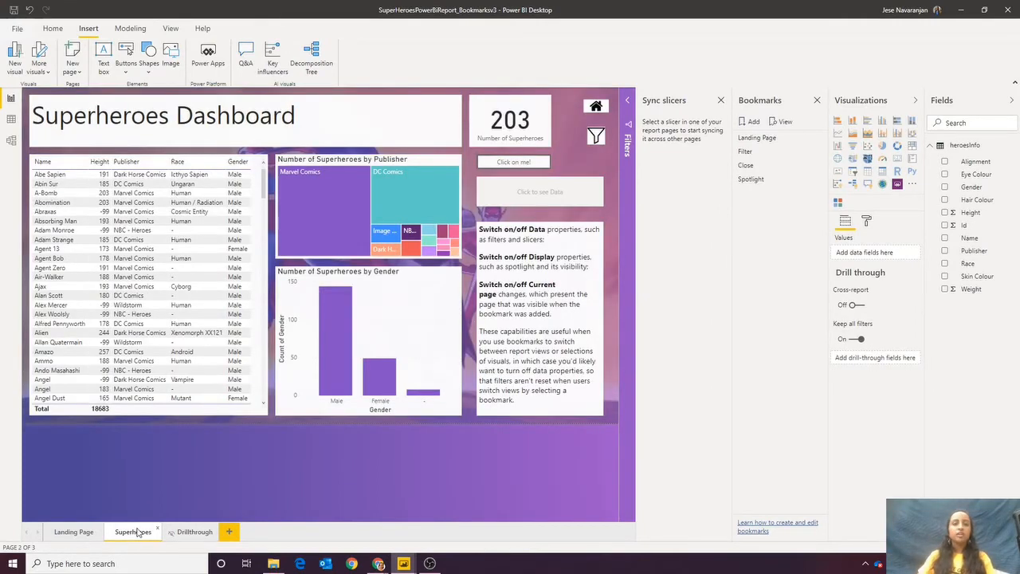
pyautogui.rightClick(137, 532)
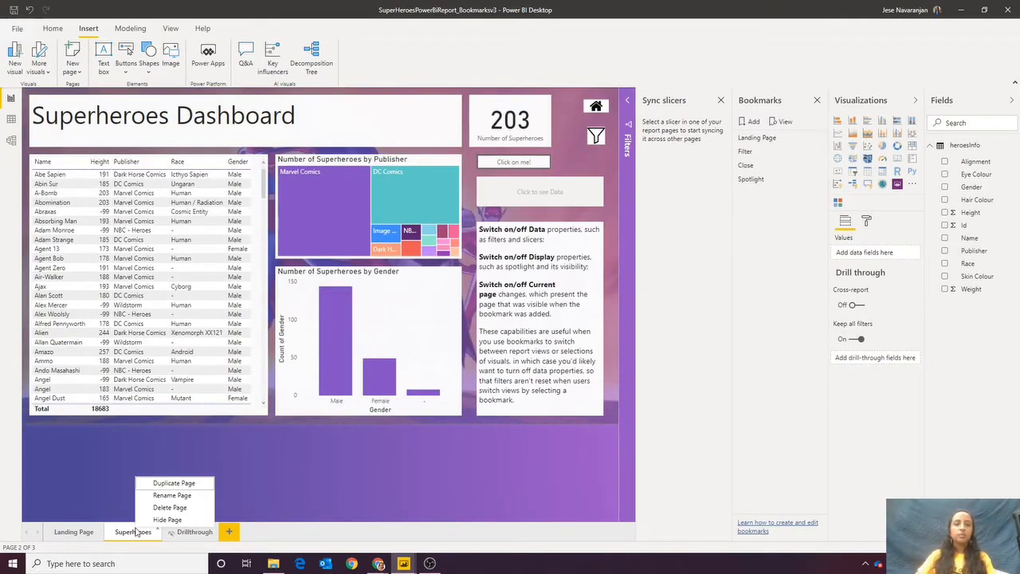
pyautogui.click(168, 484)
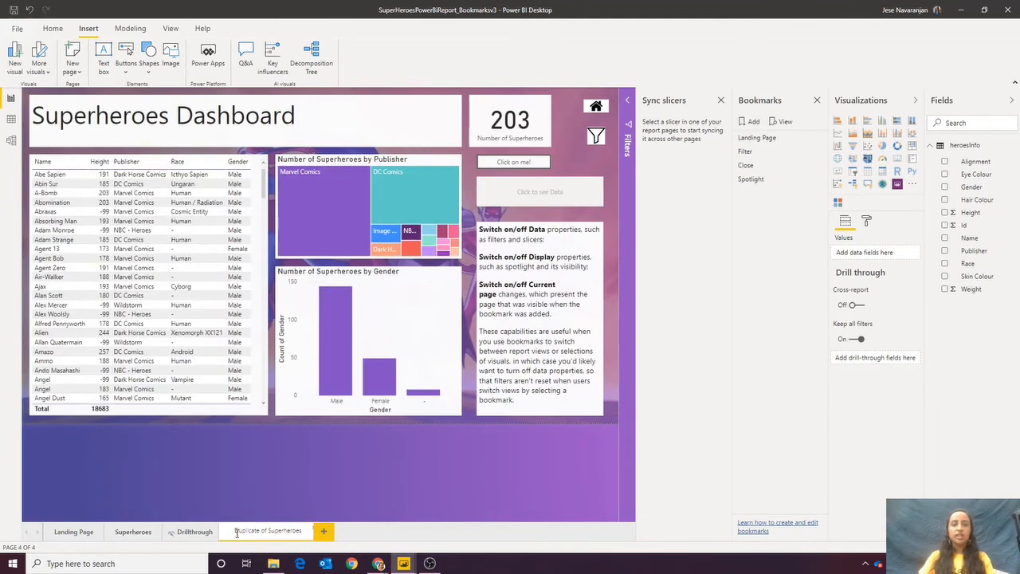
pyautogui.doubleClick(249, 531)
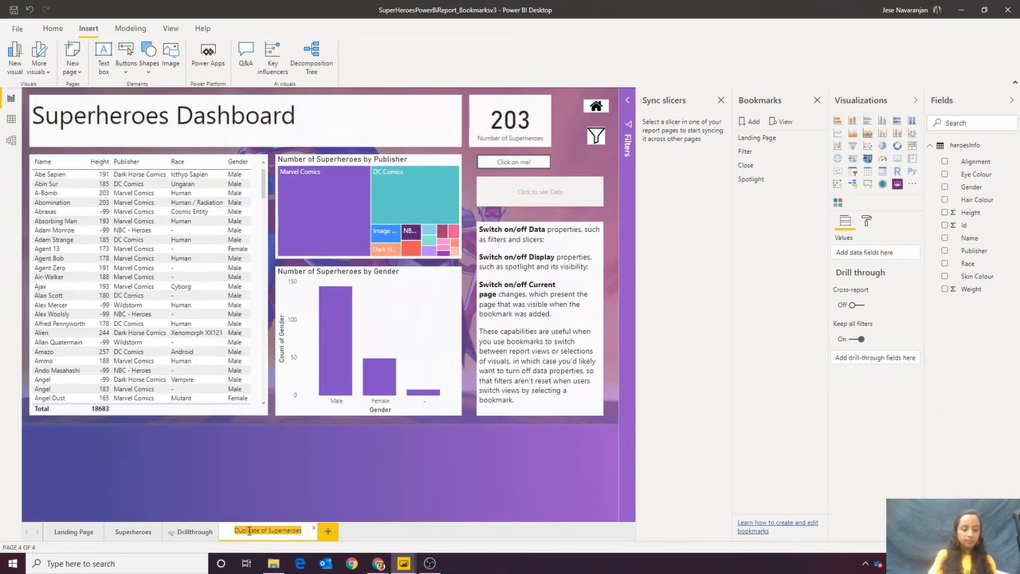
pyautogui.write('C')
pyautogui.write('A')
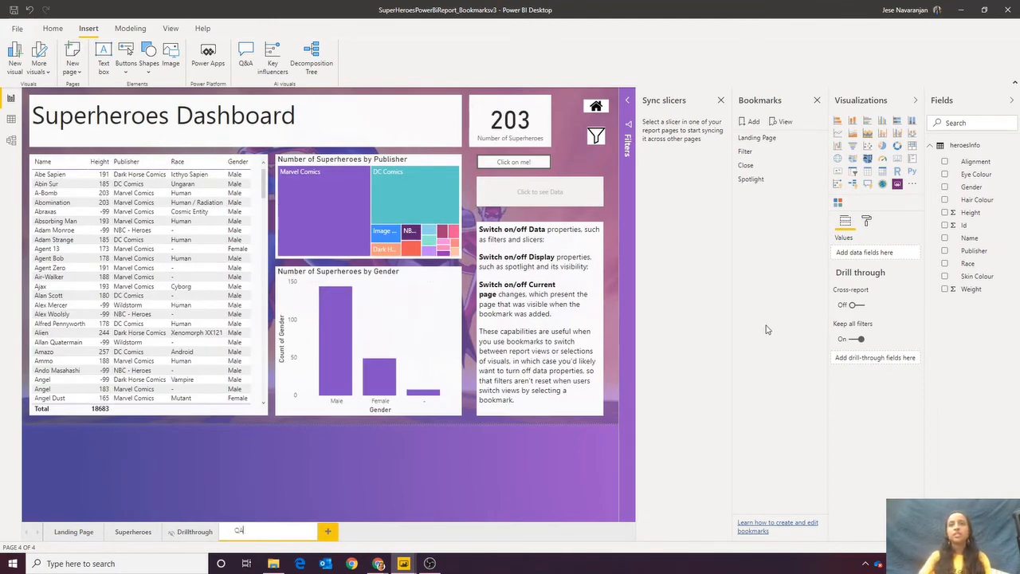
# - Replace the "Click to see Data" button on the QA page with a new blank button placed beneath "Click on me!"
pyautogui.click(570, 201)
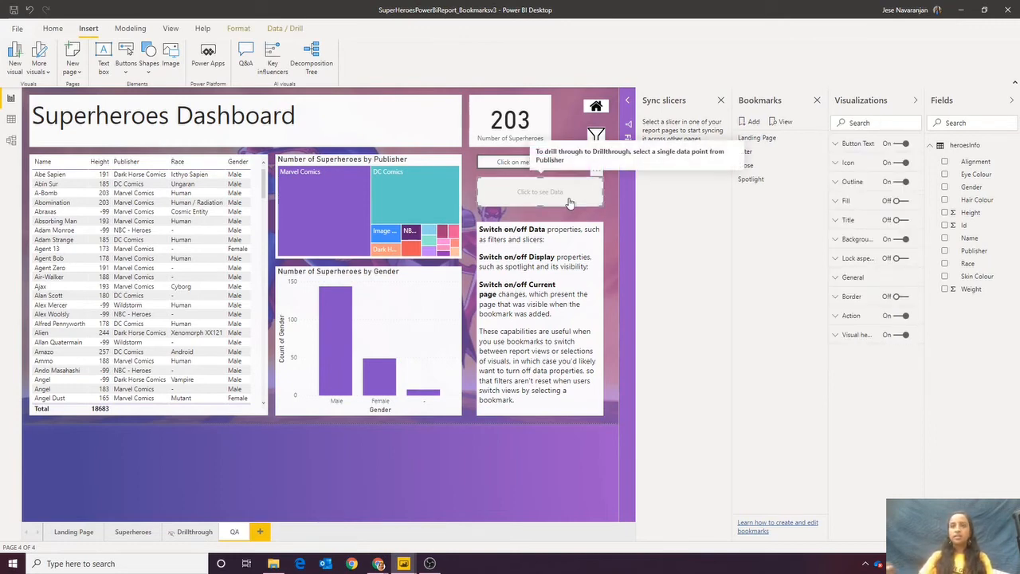
pyautogui.press('Delete')
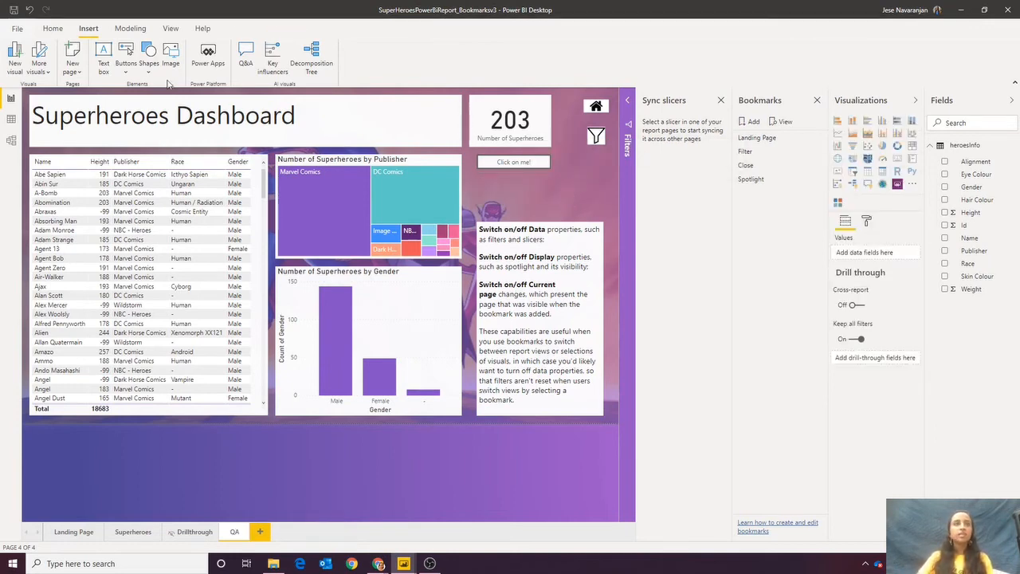
pyautogui.click(126, 66)
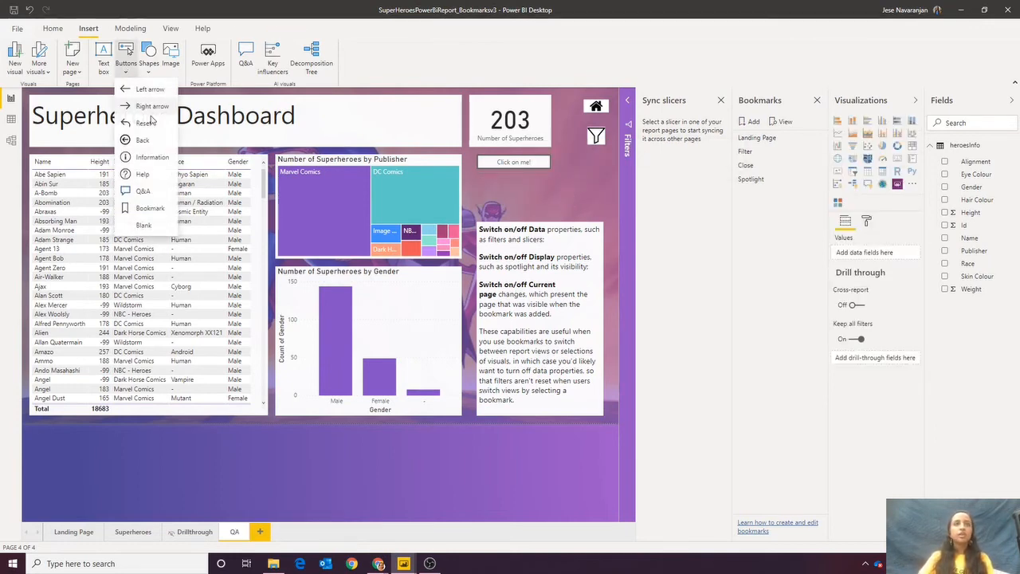
pyautogui.click(144, 226)
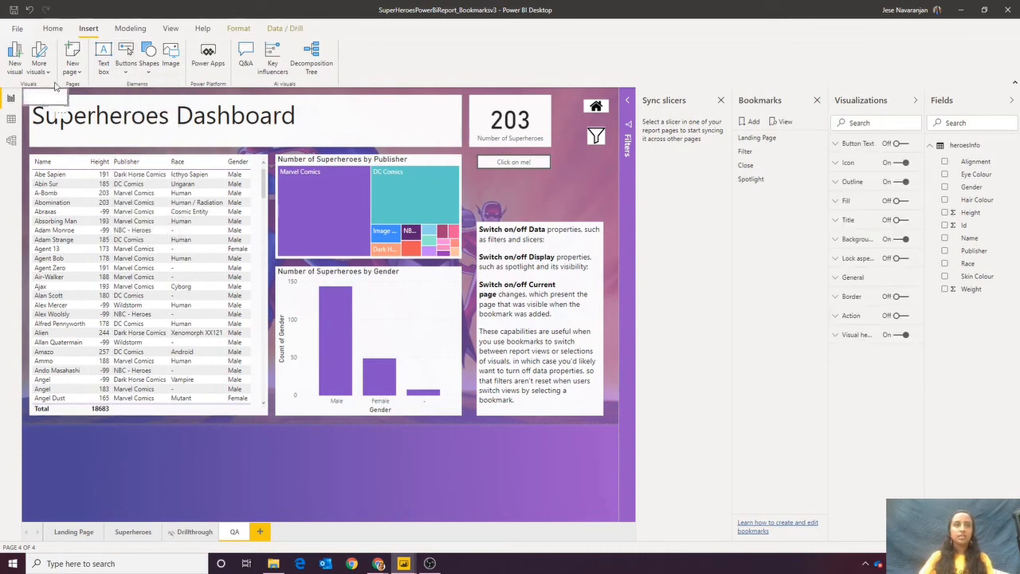
pyautogui.moveTo(54, 98); pyautogui.dragTo(562, 206)
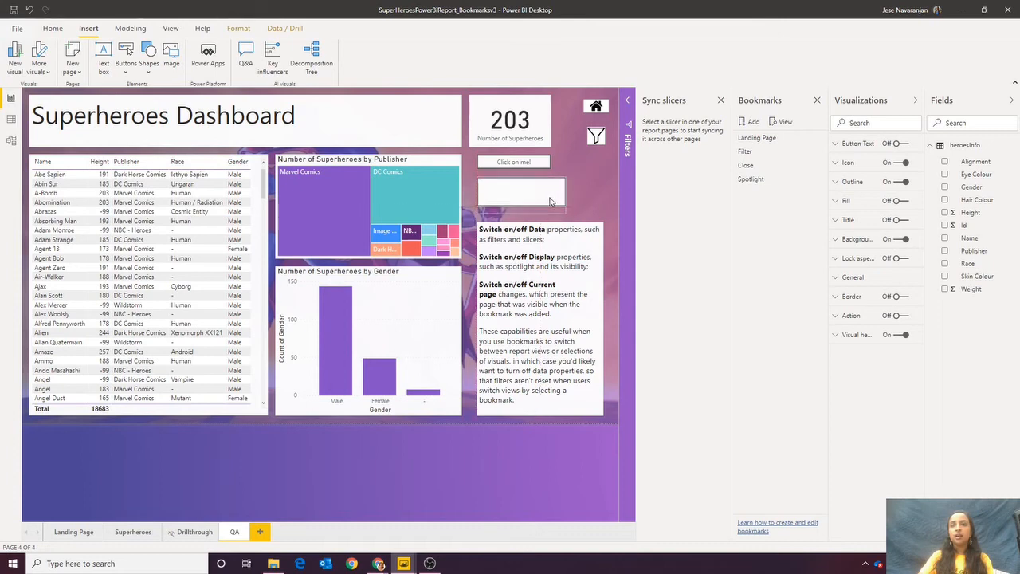
# - Enable the new blank button's action on the QA page and set its type to Q&A
pyautogui.click(900, 315)
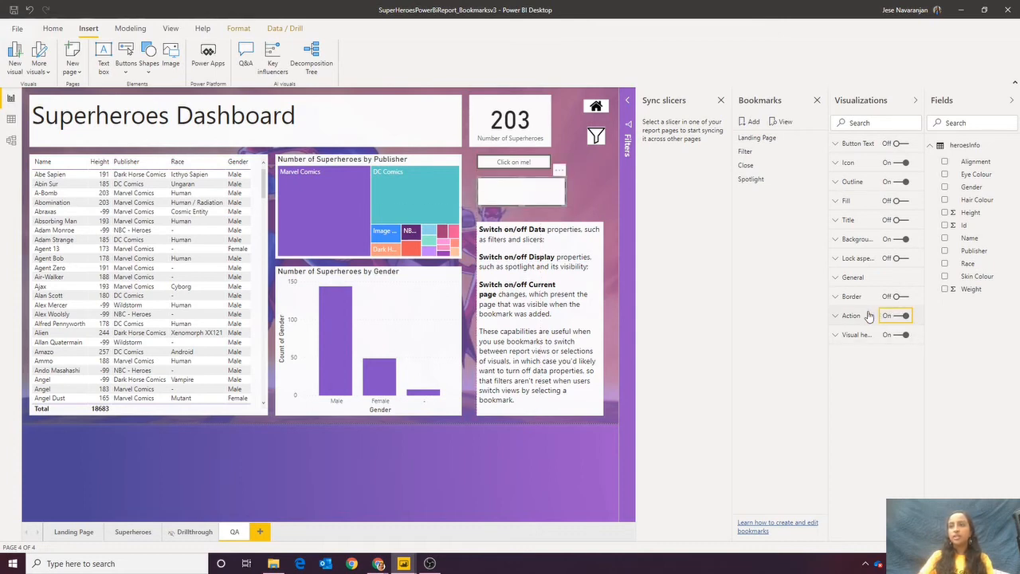
pyautogui.click(874, 348)
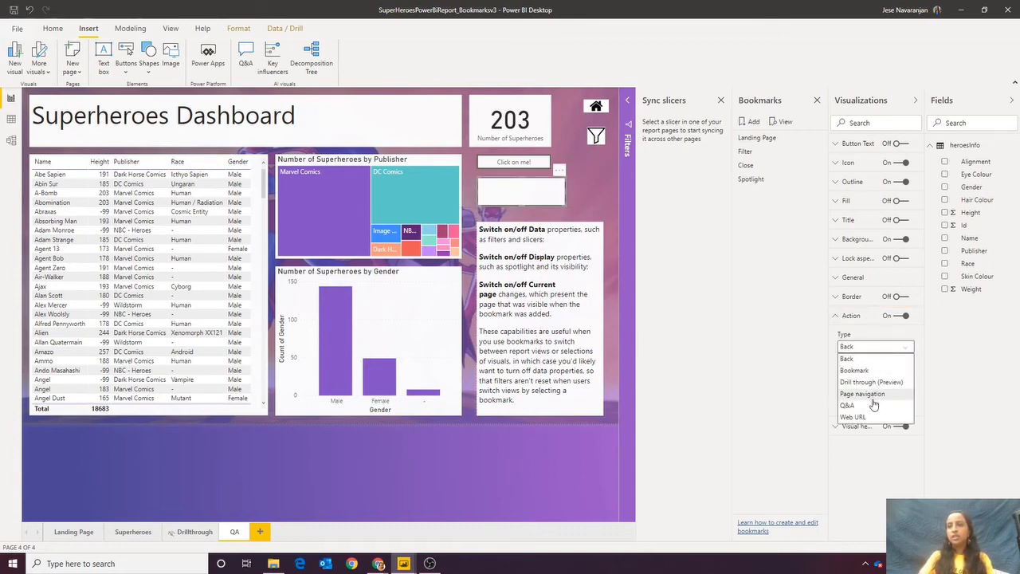
pyautogui.click(871, 395)
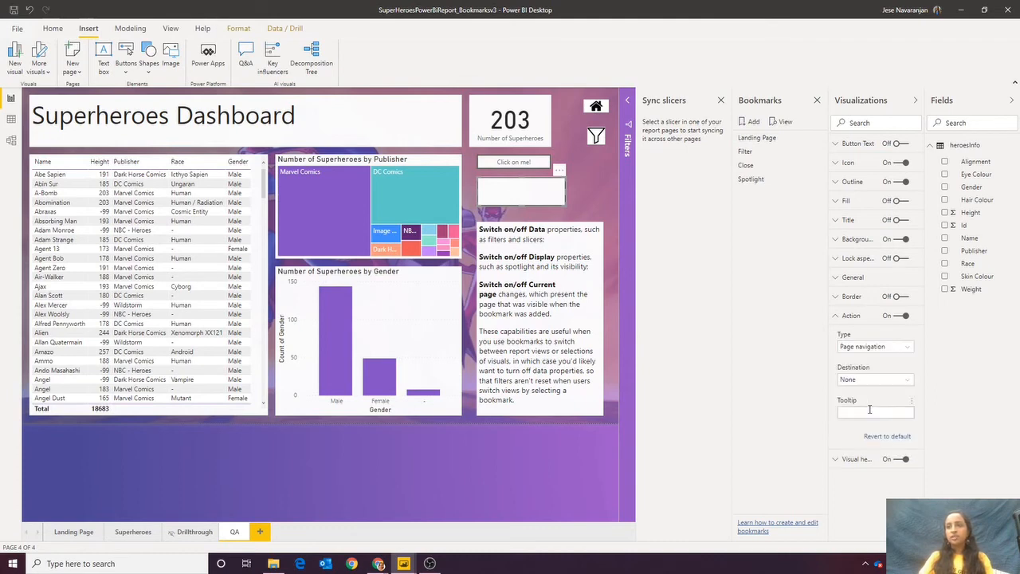
pyautogui.click(862, 346)
pyautogui.click(849, 405)
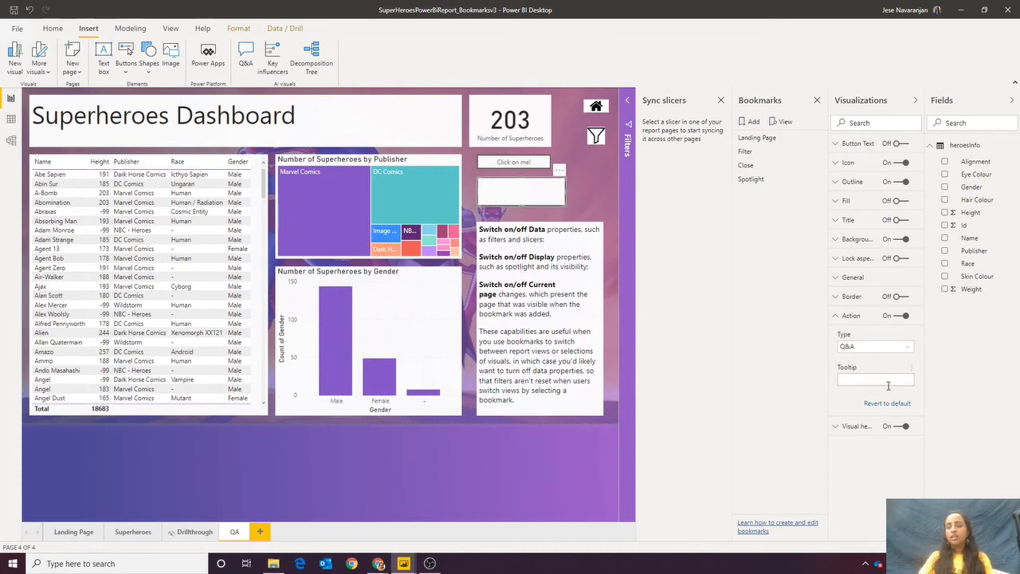
# - Turn on the new blank button's text and set it to "Click this to ask a Question"
pyautogui.click(900, 143)
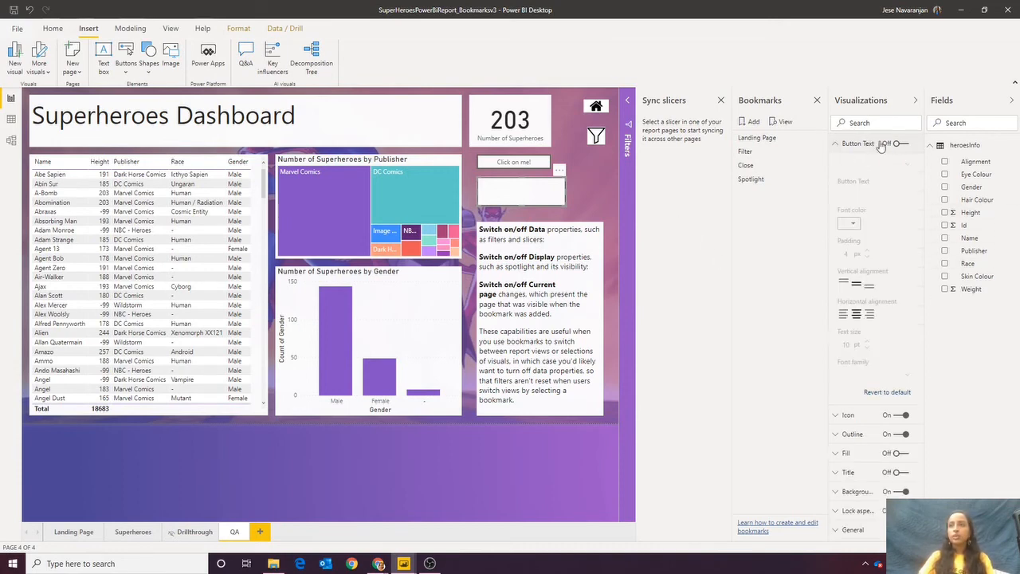
pyautogui.click(883, 192)
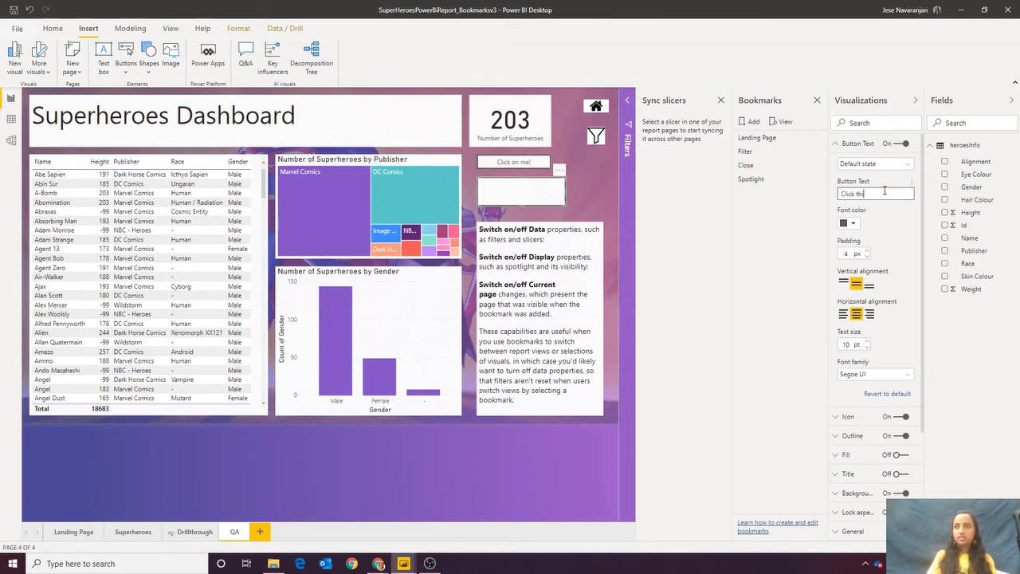
pyautogui.write('Click this to ask')
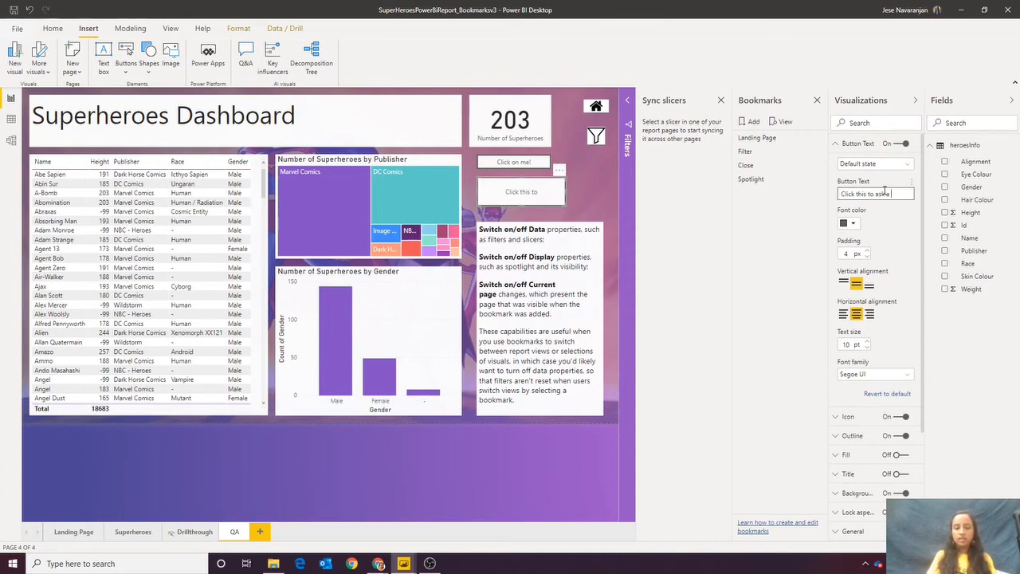
pyautogui.write(' a Question')
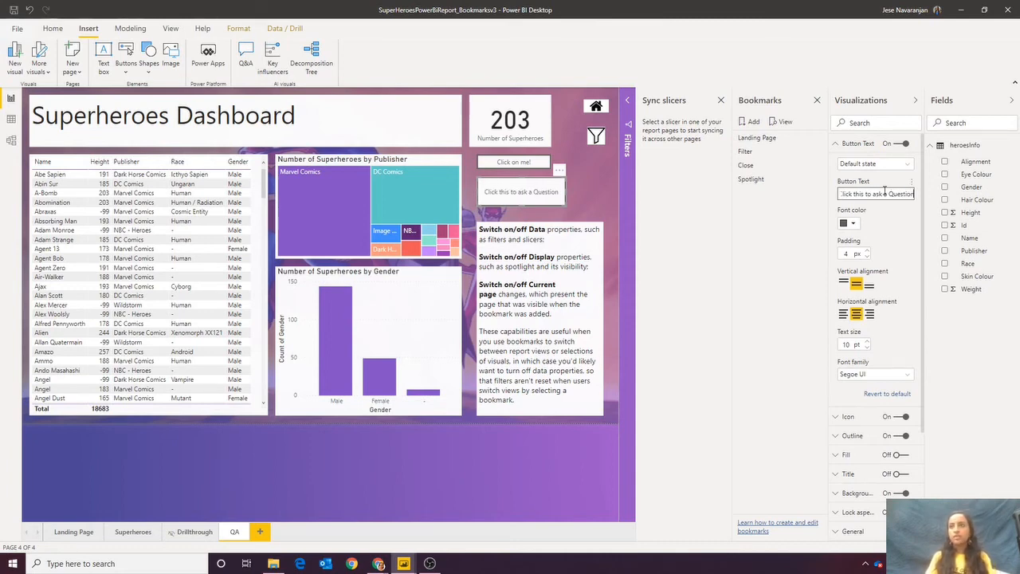
pyautogui.click(591, 187)
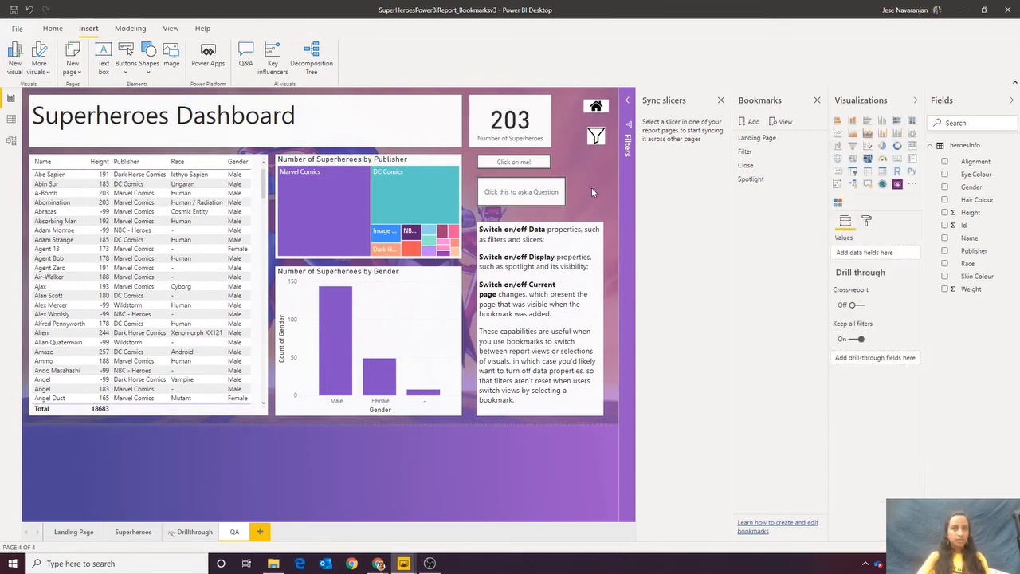
# - Test the "Click this to ask a Question" button by asking for "count of Superheroes" in Q&A
pyautogui.keyDown('ctrl'); pyautogui.click(533, 197); pyautogui.keyUp('ctrl')
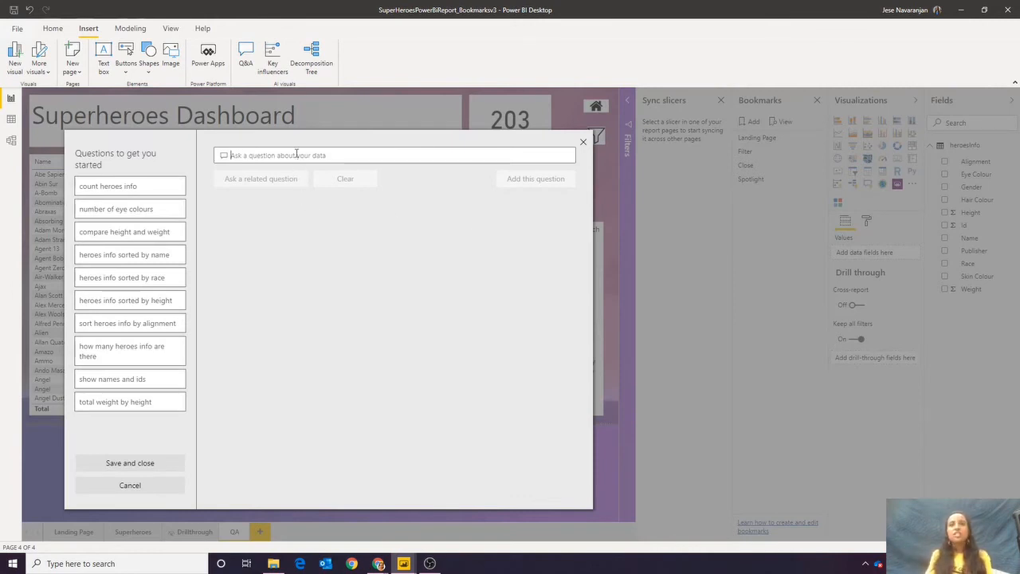
pyautogui.click(296, 154)
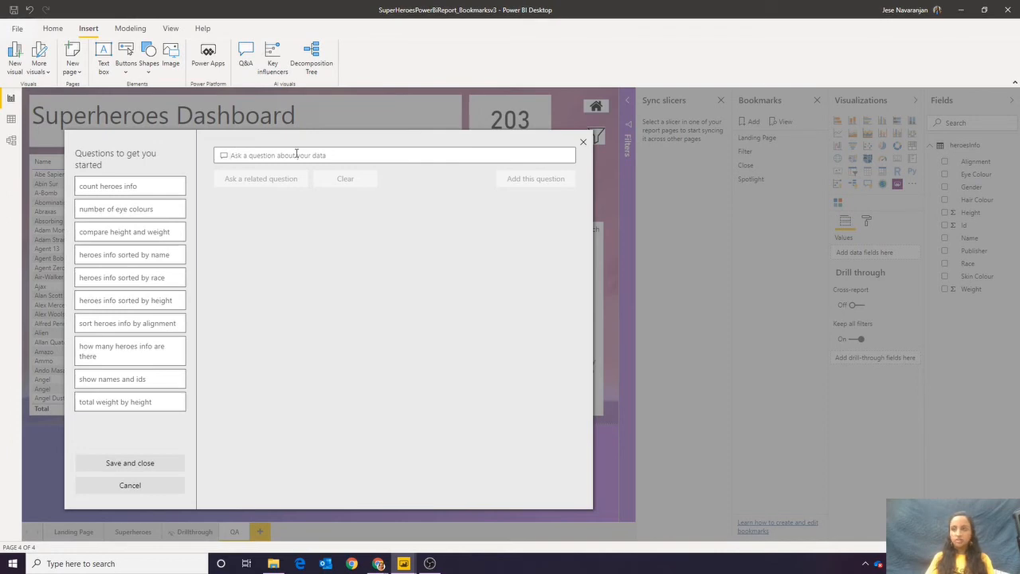
pyautogui.write('c')
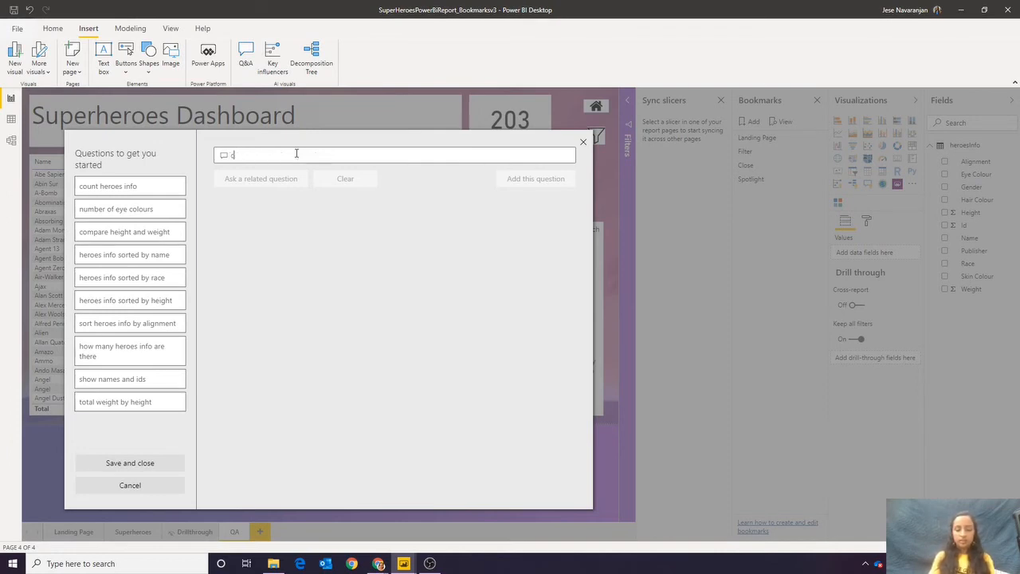
pyautogui.write('ount of superh')
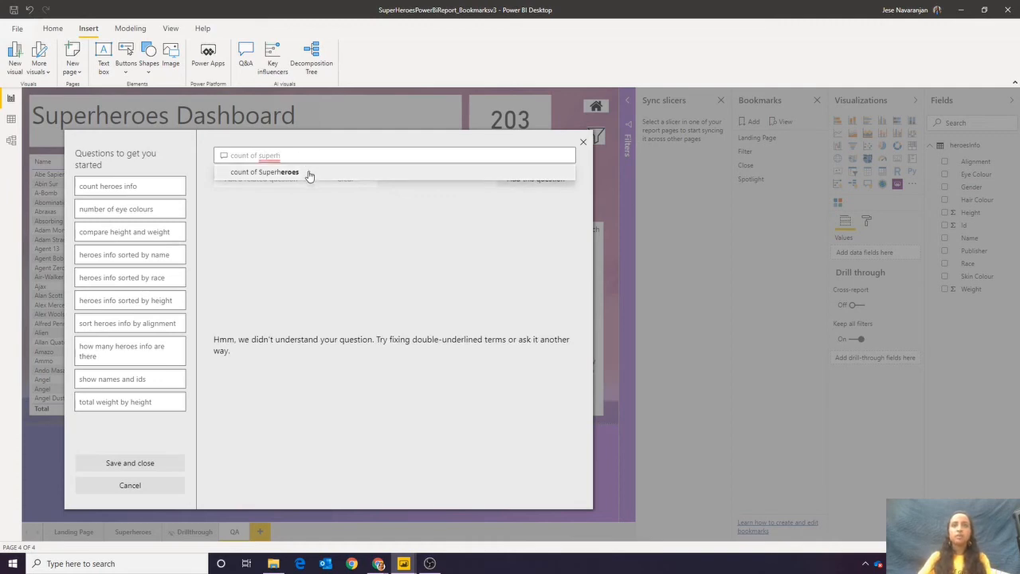
pyautogui.click(307, 172)
# - Query "Superheroes count of heroes infos" and the suggested "how many heroes info are there", closing Q&A without saving
pyautogui.doubleClick(296, 157)
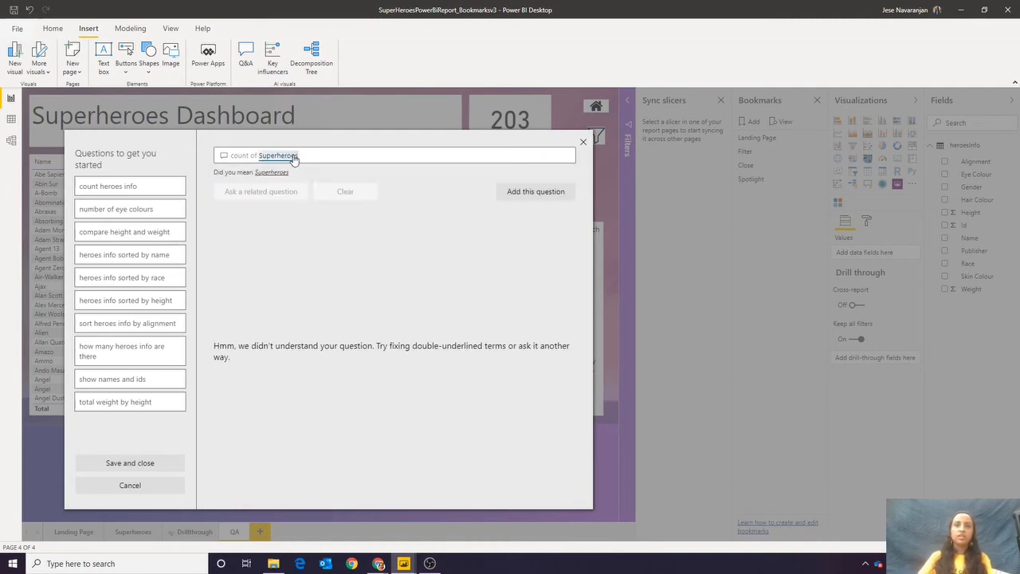
pyautogui.click(271, 171)
pyautogui.click(270, 172)
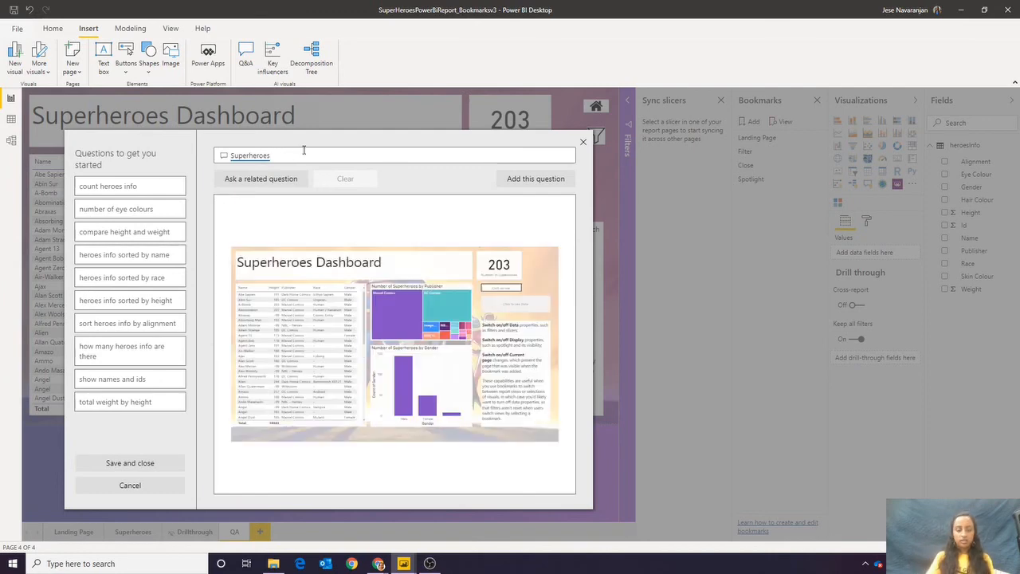
pyautogui.write('count of')
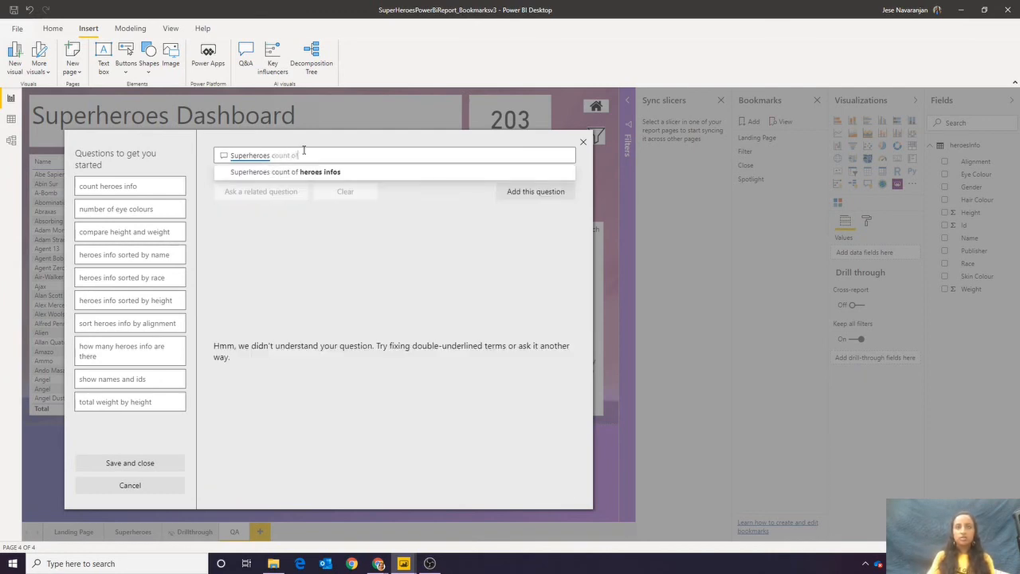
pyautogui.press('Return')
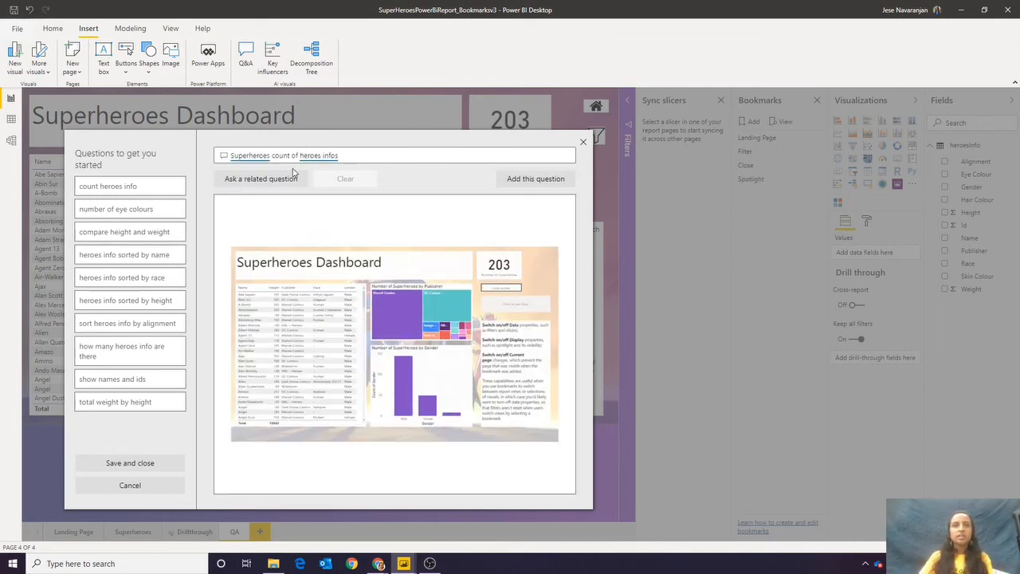
pyautogui.click(112, 355)
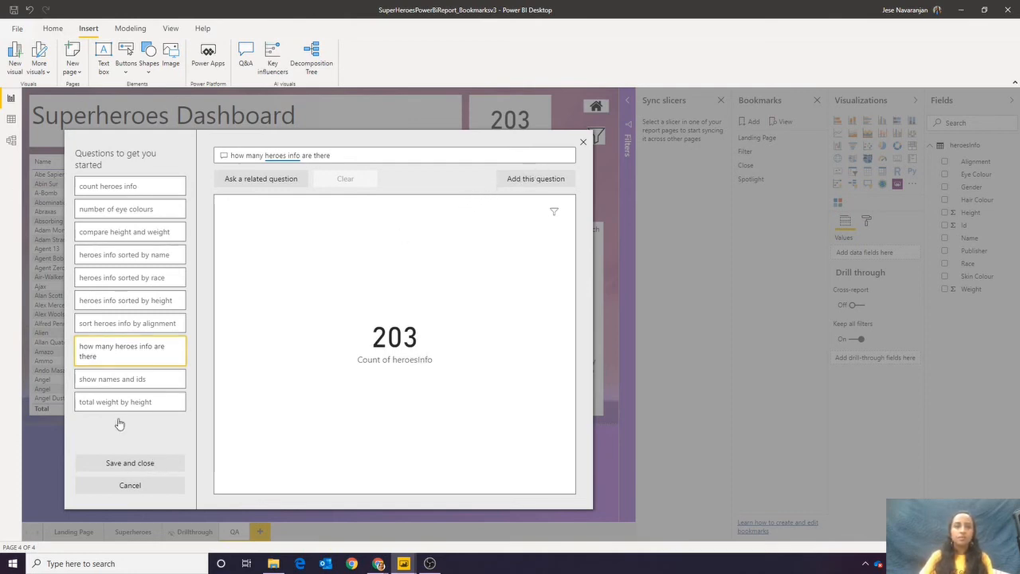
pyautogui.click(130, 487)
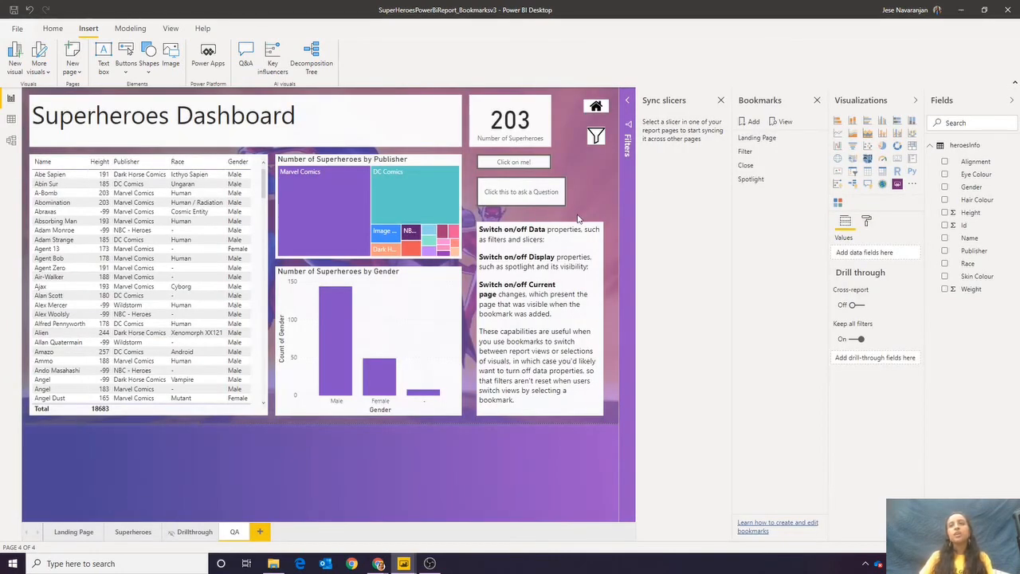
pyautogui.click(561, 192)
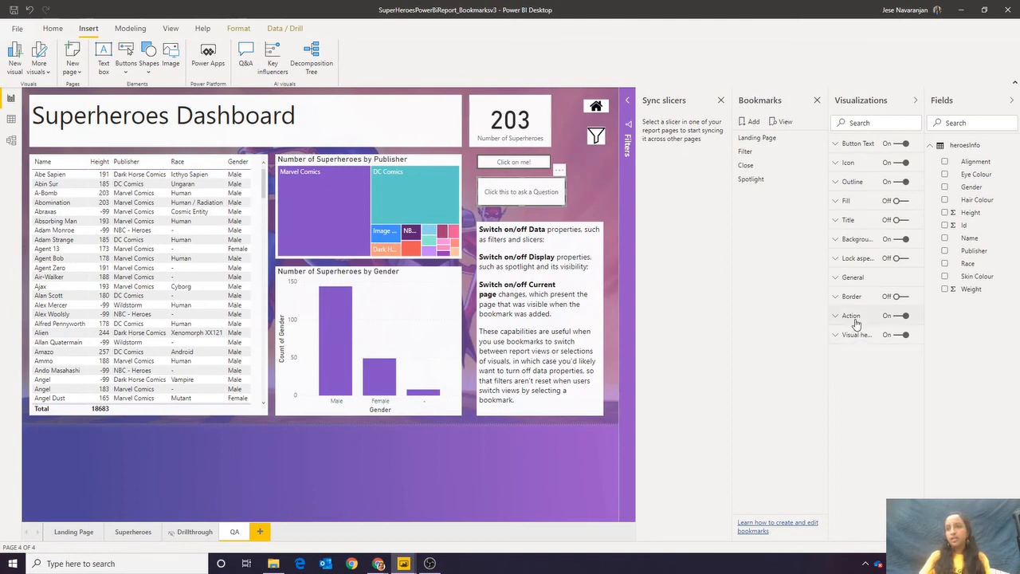
pyautogui.click(854, 316)
pyautogui.click(871, 346)
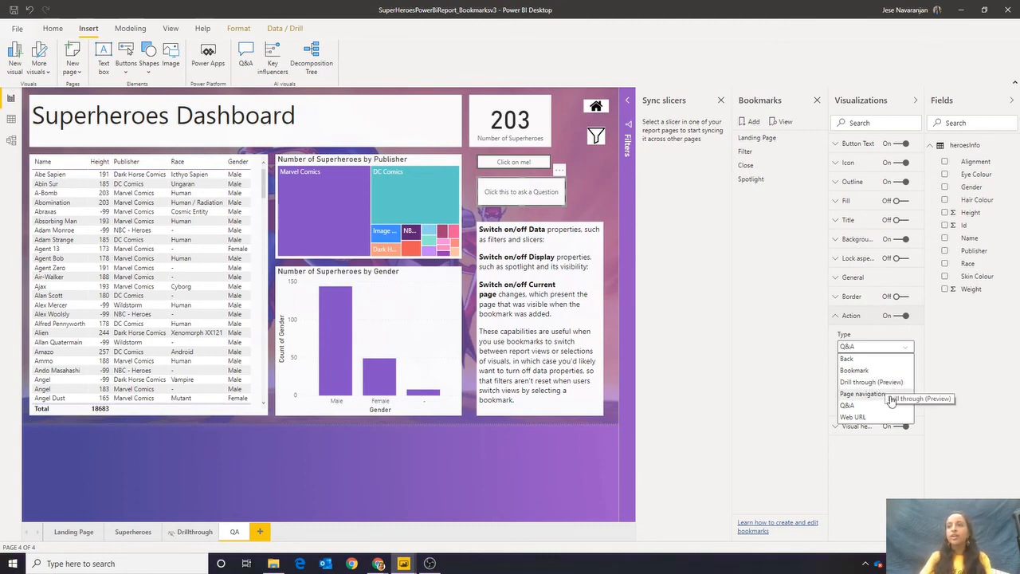
pyautogui.click(868, 416)
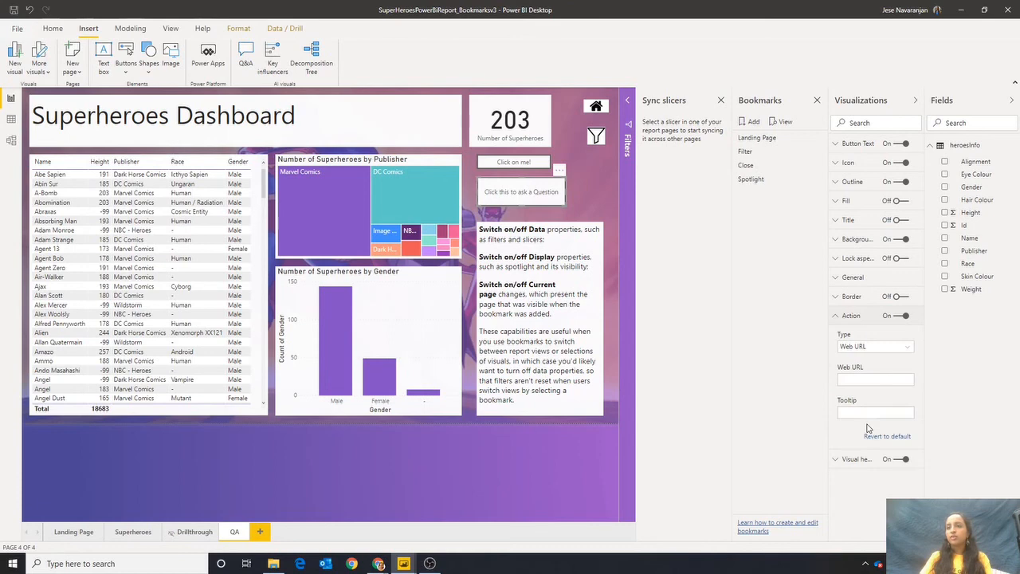
pyautogui.click(869, 380)
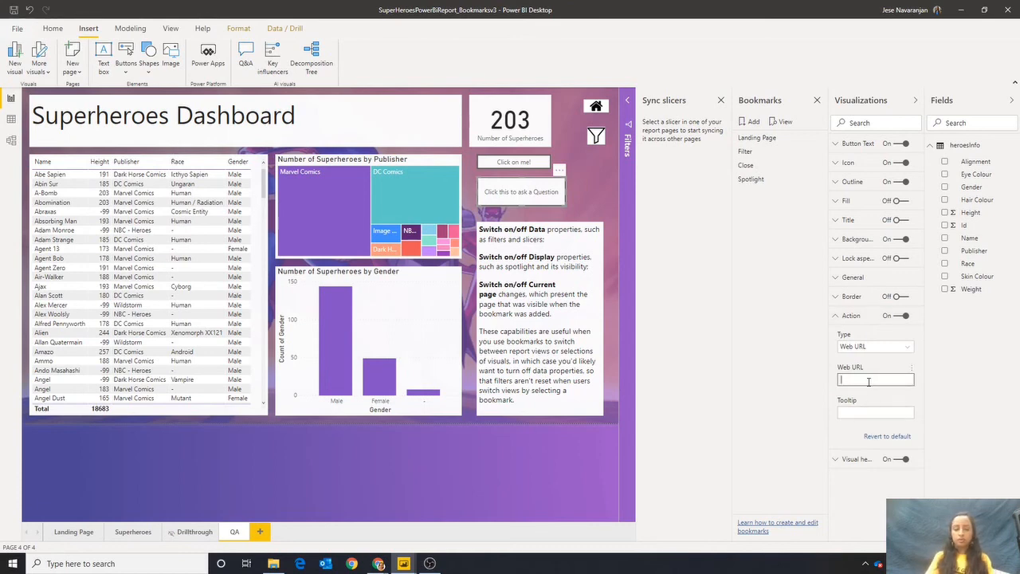
pyautogui.write('google.com')
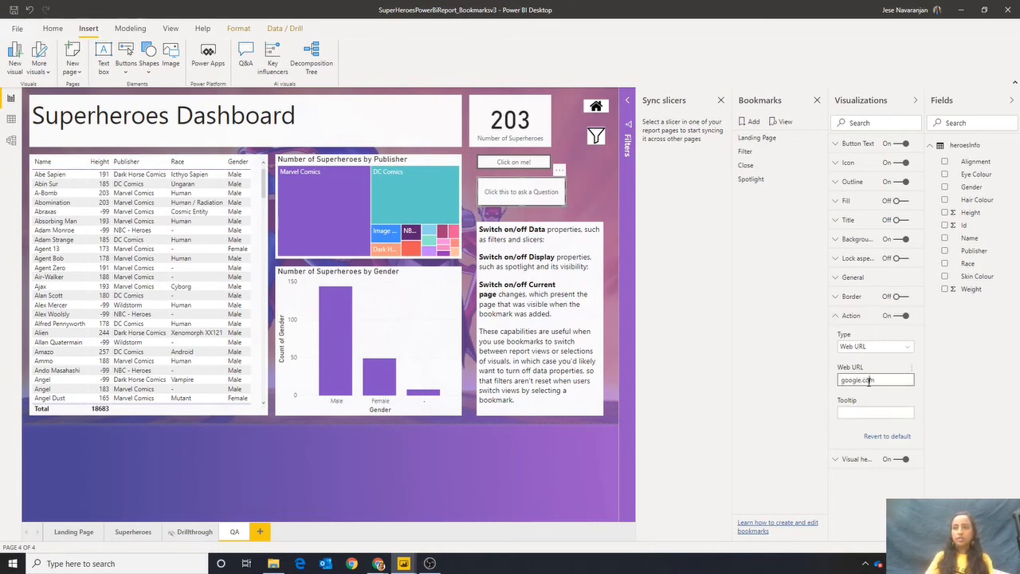
pyautogui.write('www.')
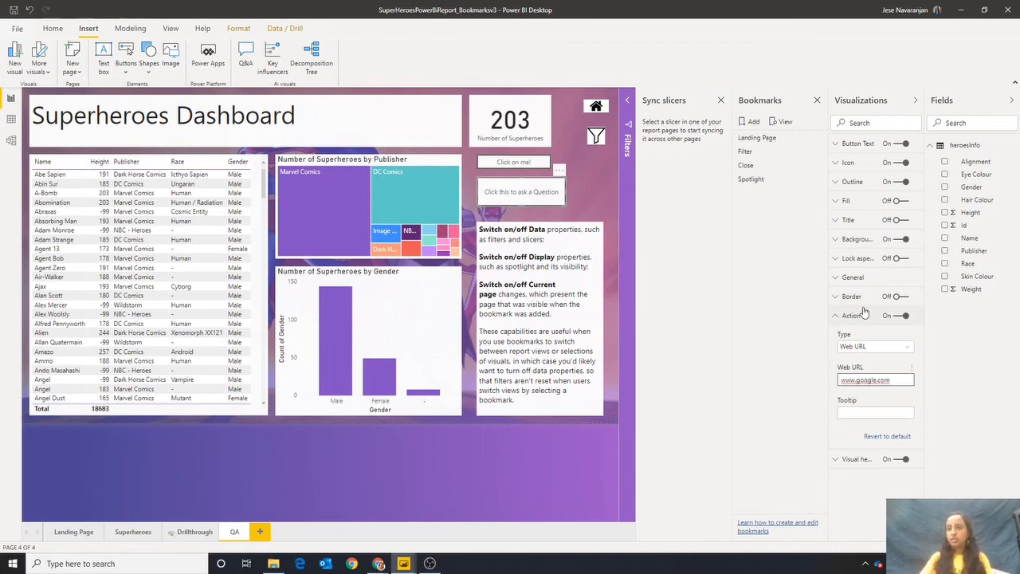
pyautogui.click(601, 209)
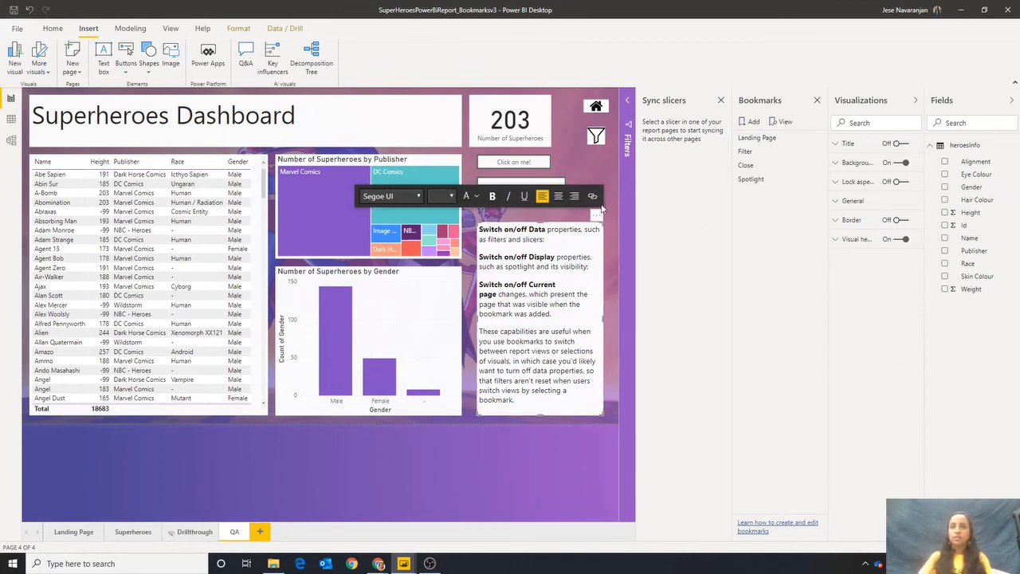
# - Replace the text of the "Click this to ask a Question" button with "go to google"
pyautogui.click(522, 192)
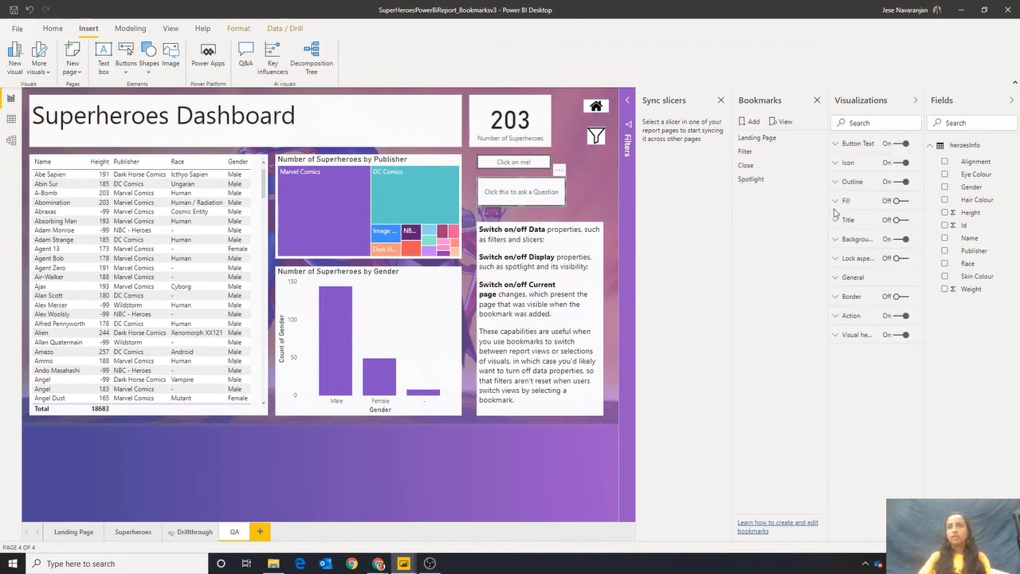
pyautogui.click(856, 145)
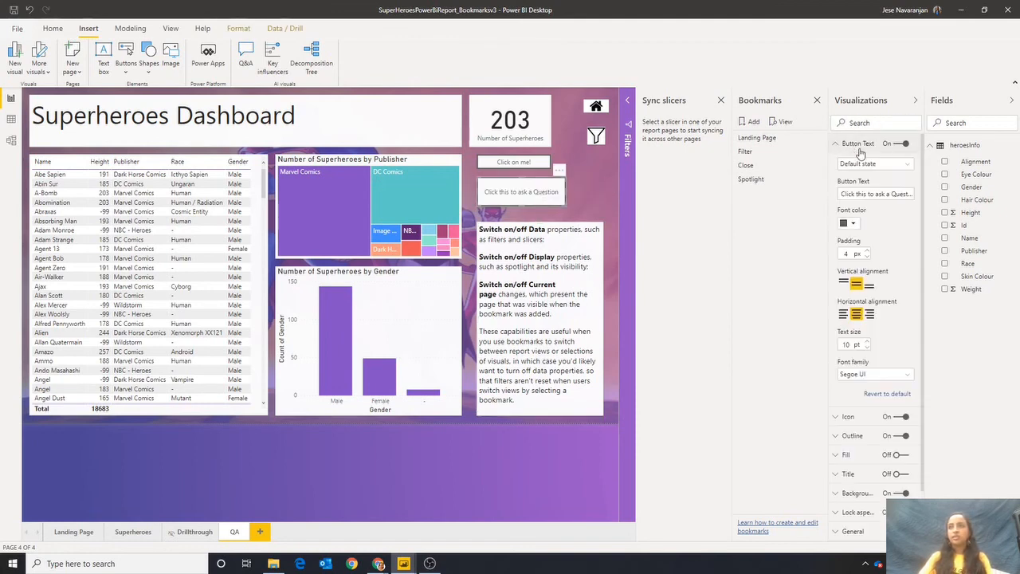
pyautogui.click(874, 194)
pyautogui.hotkey('ctrl', 'a')
pyautogui.write('go')
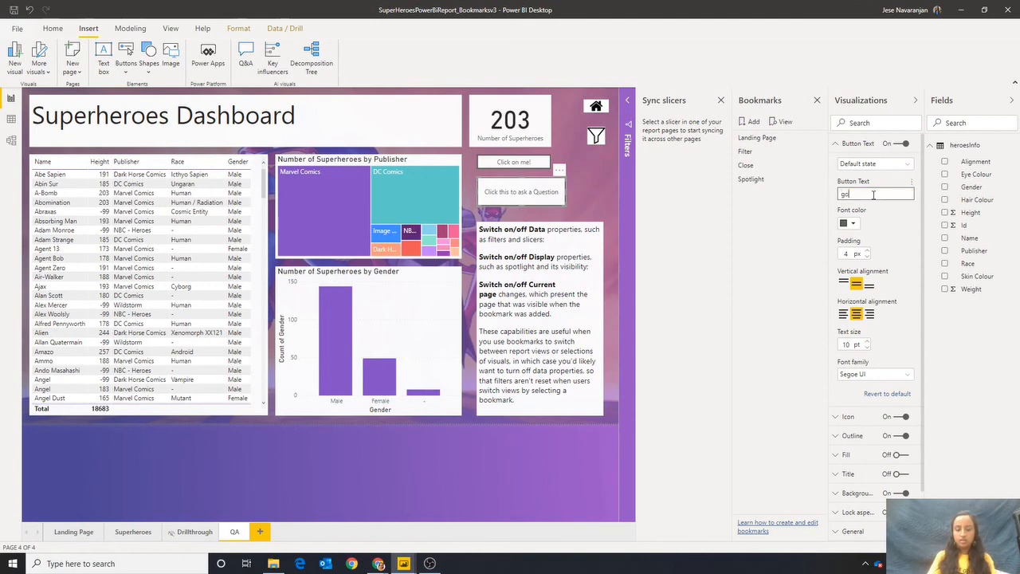
pyautogui.write(' to google')
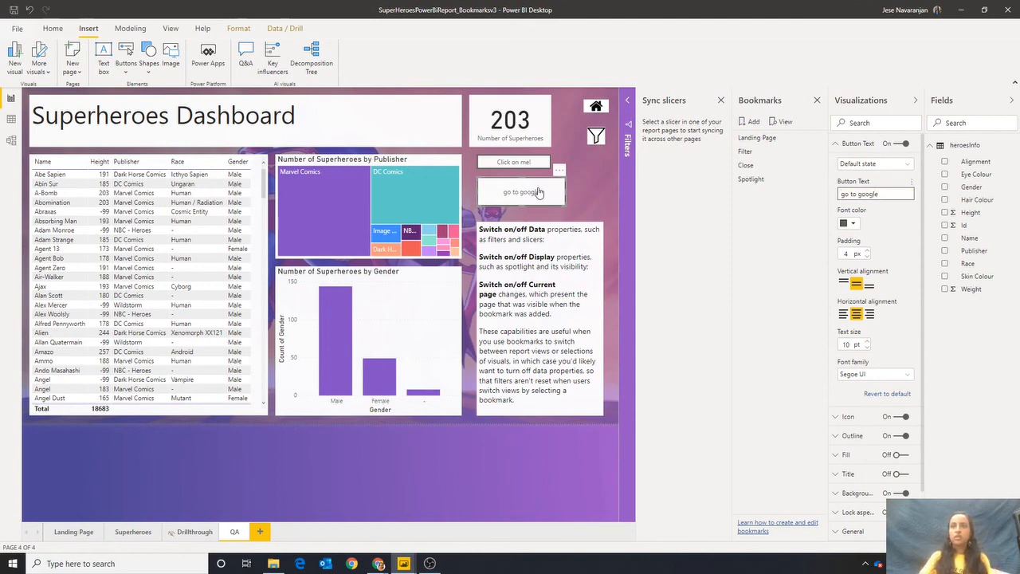
pyautogui.click(582, 193)
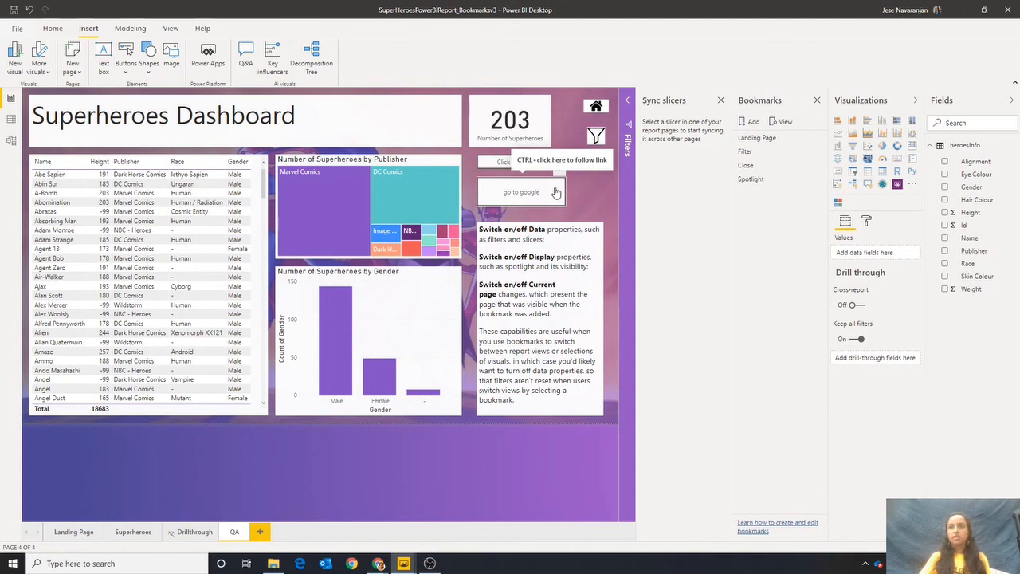
# - Open the "go to google" button's Web URL for editing, search for google in Chrome and copy the google.co.uk homepage address
pyautogui.click(555, 193)
pyautogui.click(838, 316)
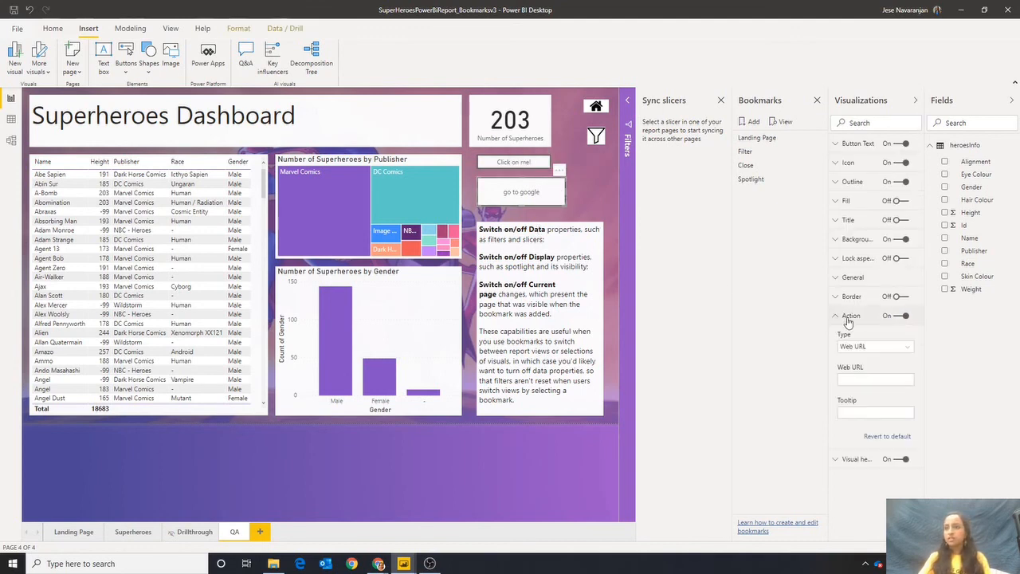
pyautogui.click(862, 380)
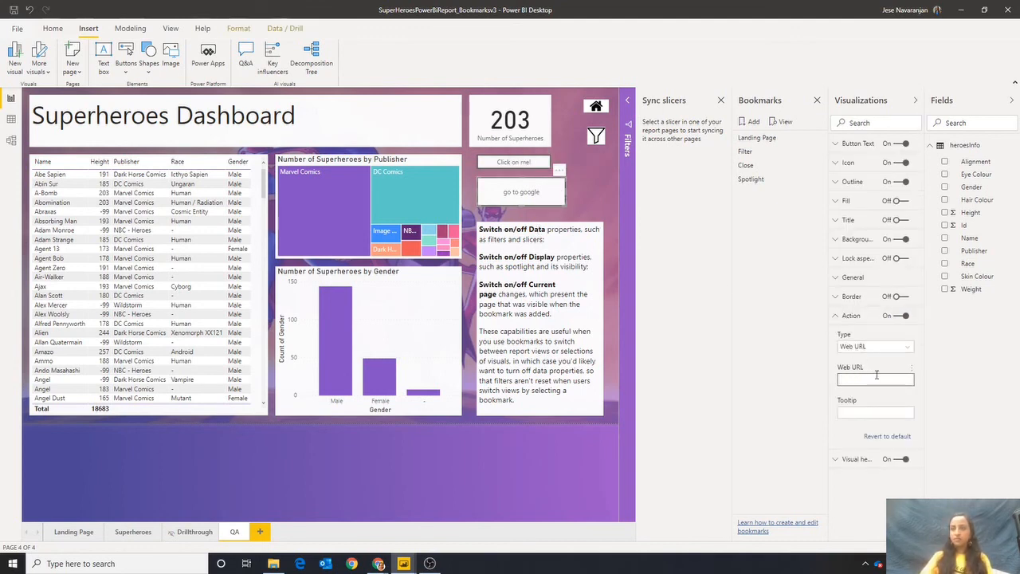
pyautogui.click(351, 563)
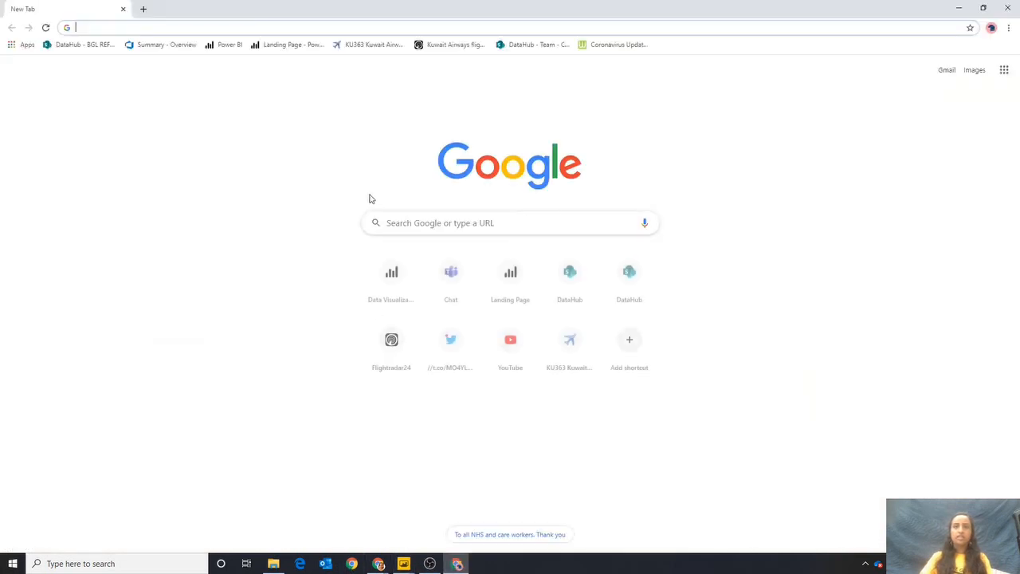
pyautogui.write('google')
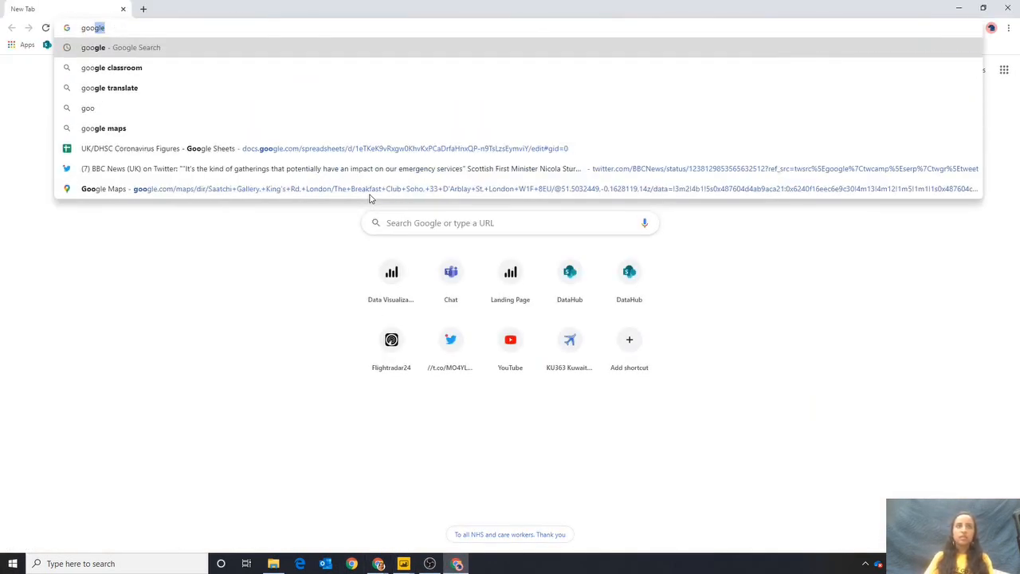
pyautogui.press('Return')
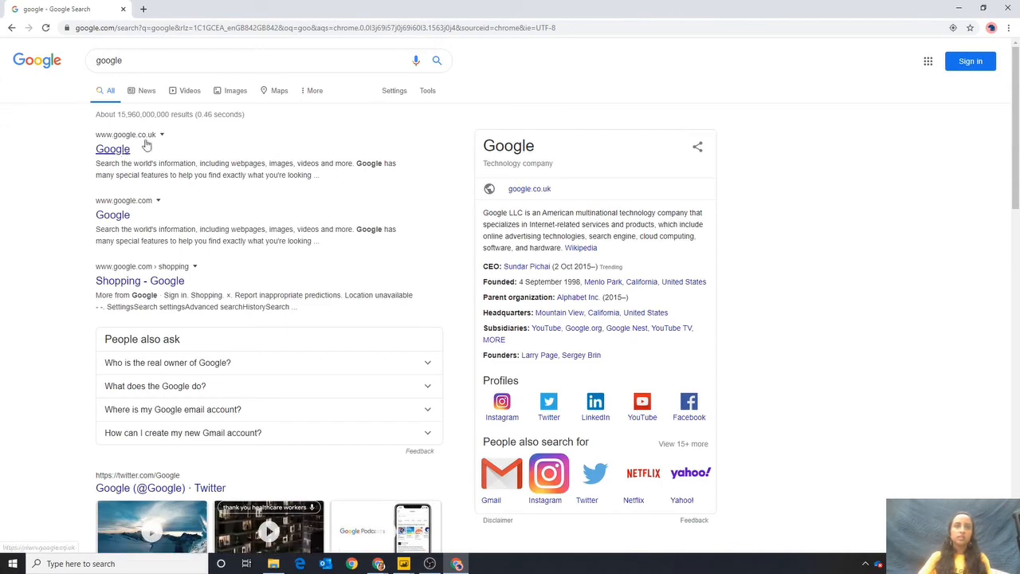
pyautogui.click(144, 146)
pyautogui.click(181, 27)
pyautogui.hotkey('ctrl', 'c')
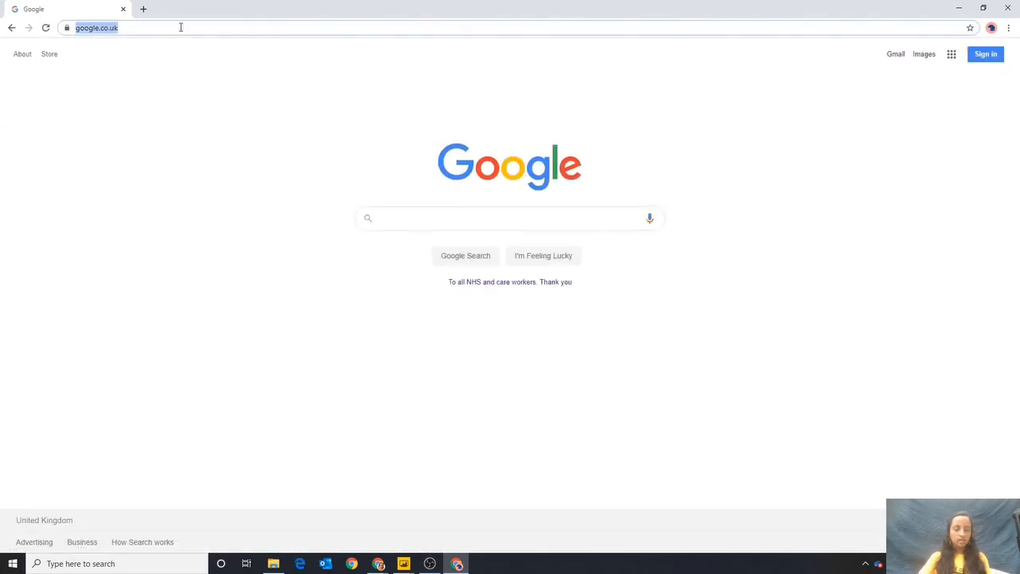
pyautogui.click(958, 7)
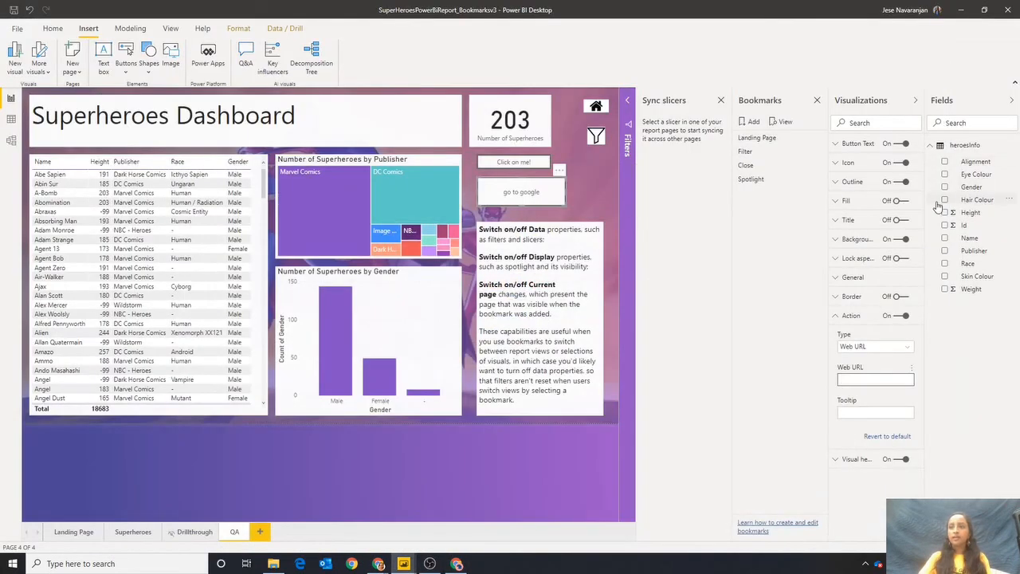
pyautogui.hotkey('ctrl', 'v')
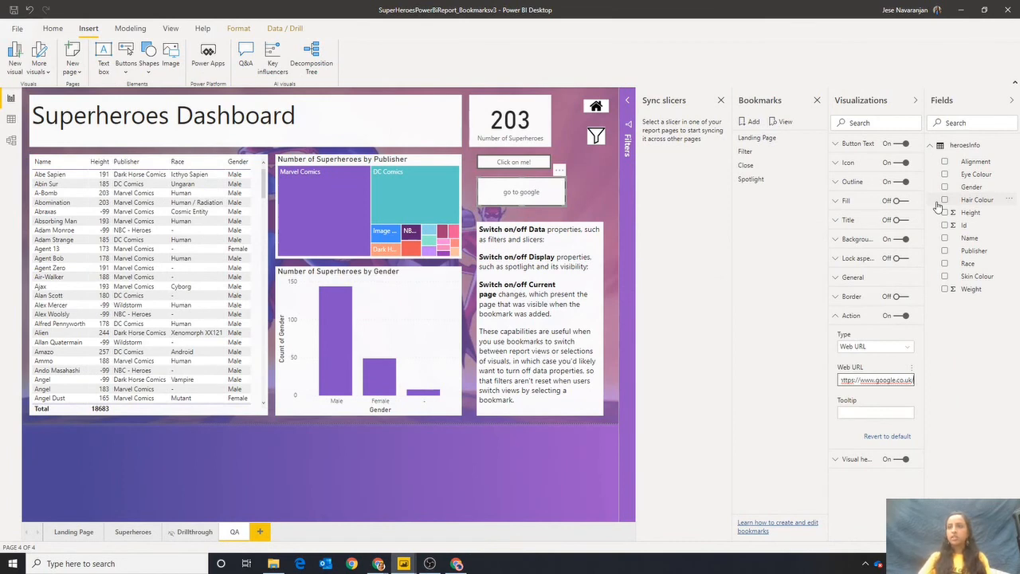
pyautogui.moveTo(865, 384); pyautogui.dragTo(843, 386)
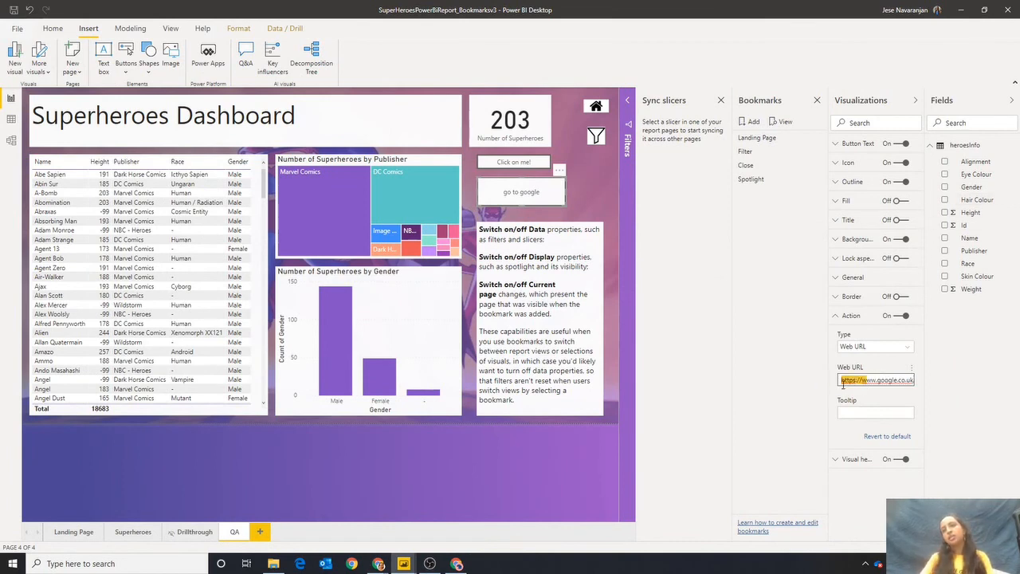
pyautogui.click(582, 196)
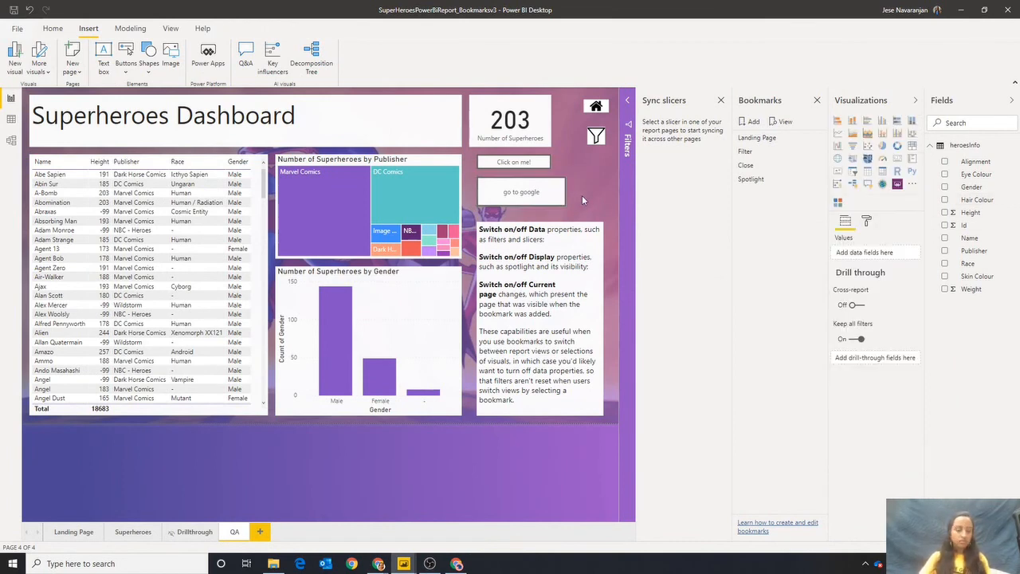
pyautogui.keyDown('ctrl'); pyautogui.click(547, 194); pyautogui.keyUp('ctrl')
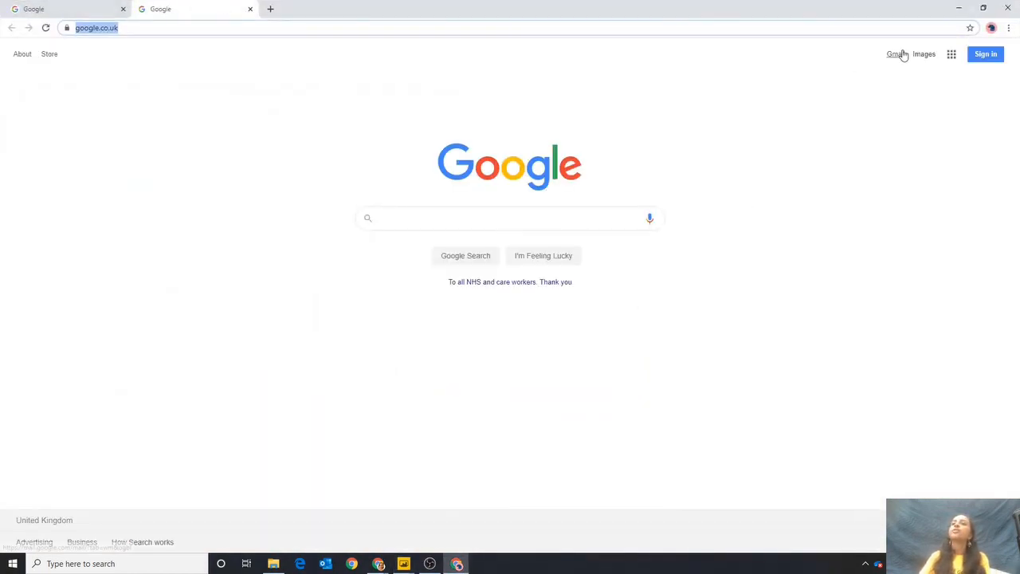
pyautogui.click(959, 8)
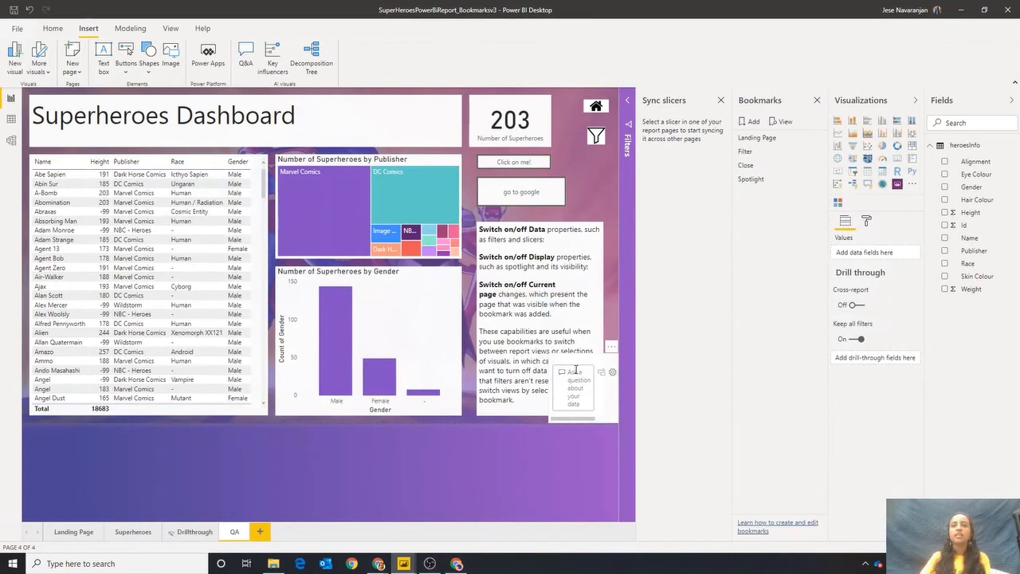
# - Delete the small Q&A visual overlapping the explanatory text box on the QA page
pyautogui.click(577, 363)
pyautogui.press('Delete')
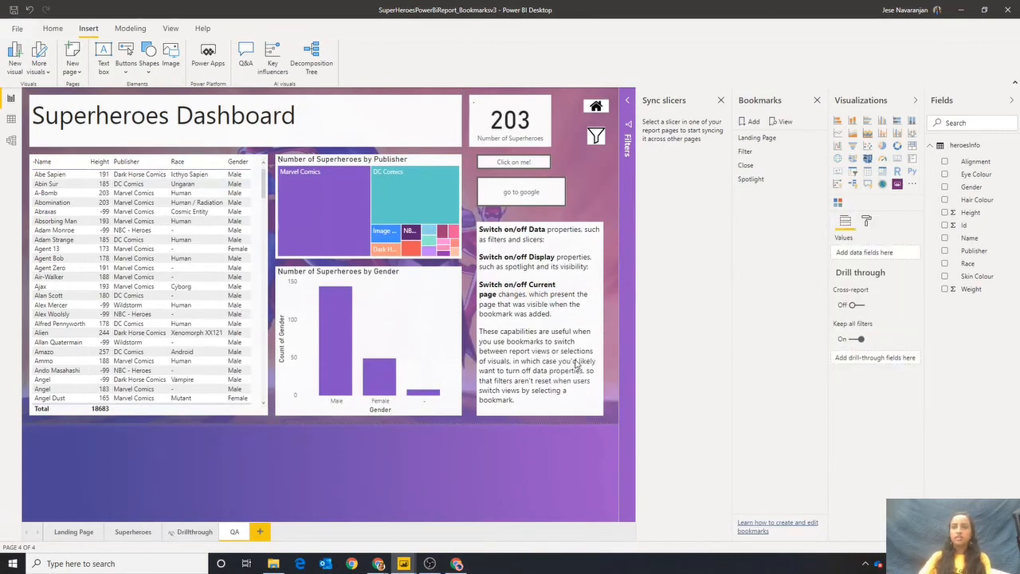